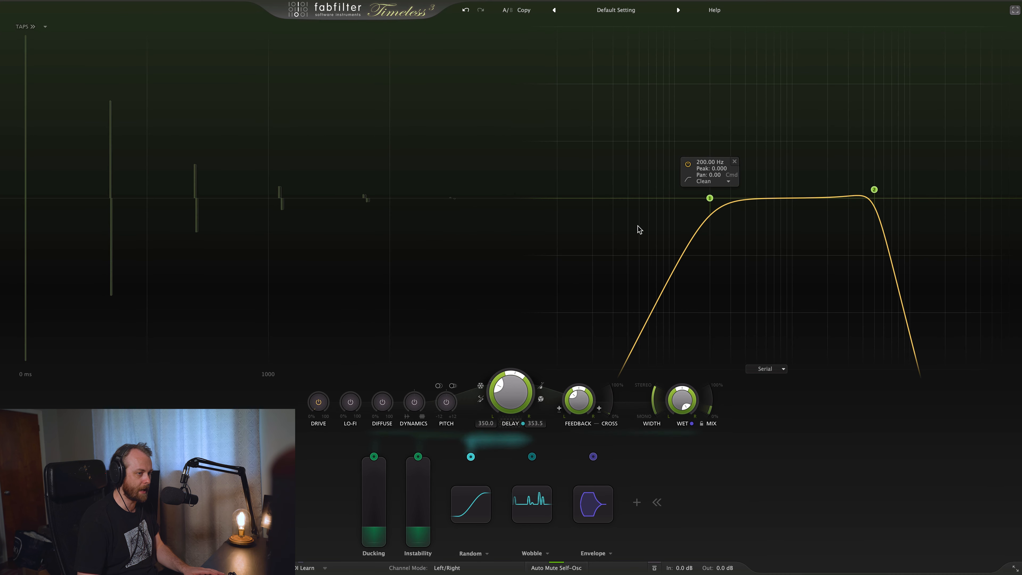
Exit the plug-in's full-screen view and switch its window size to Small and back to Extra Large
left_click(1017, 10)
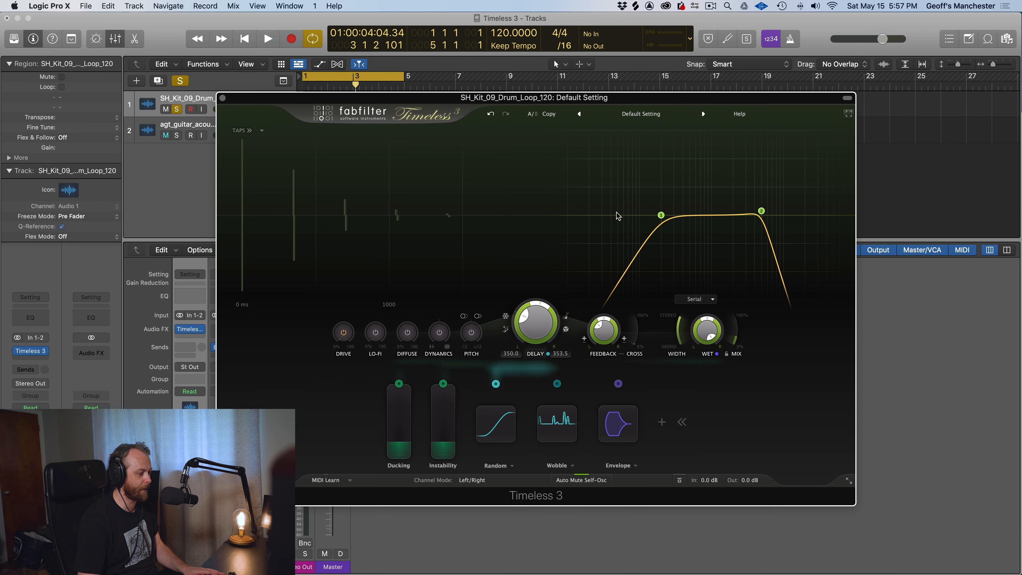
left_click(849, 481)
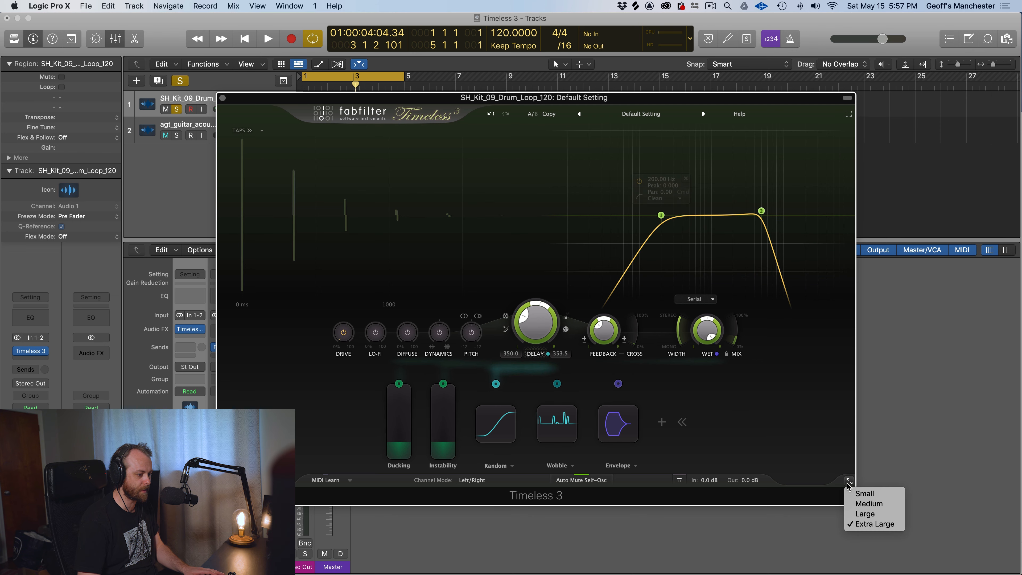
left_click(869, 496)
left_click(636, 337)
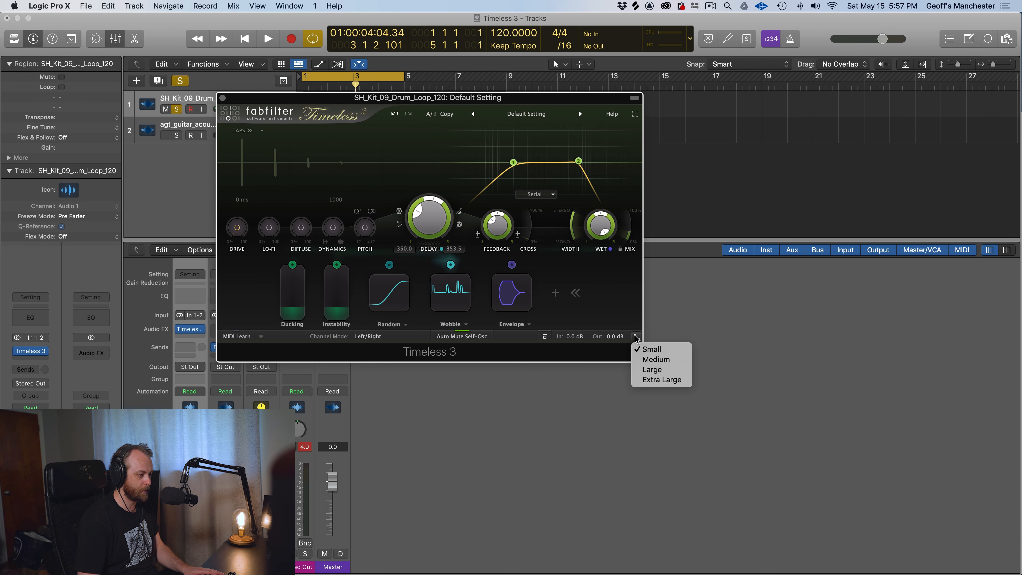
left_click(655, 380)
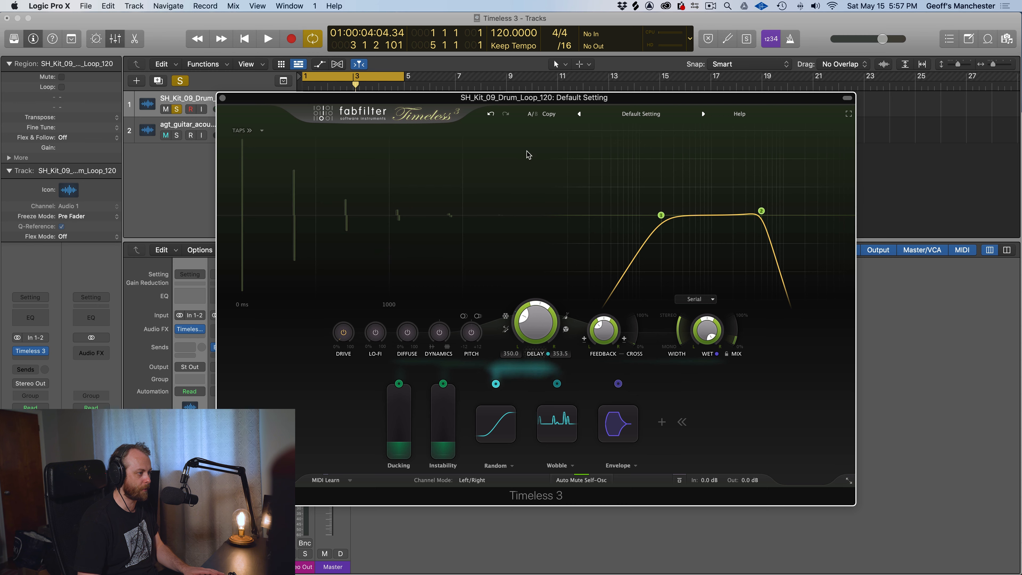
left_click_drag(512, 99, 504, 85)
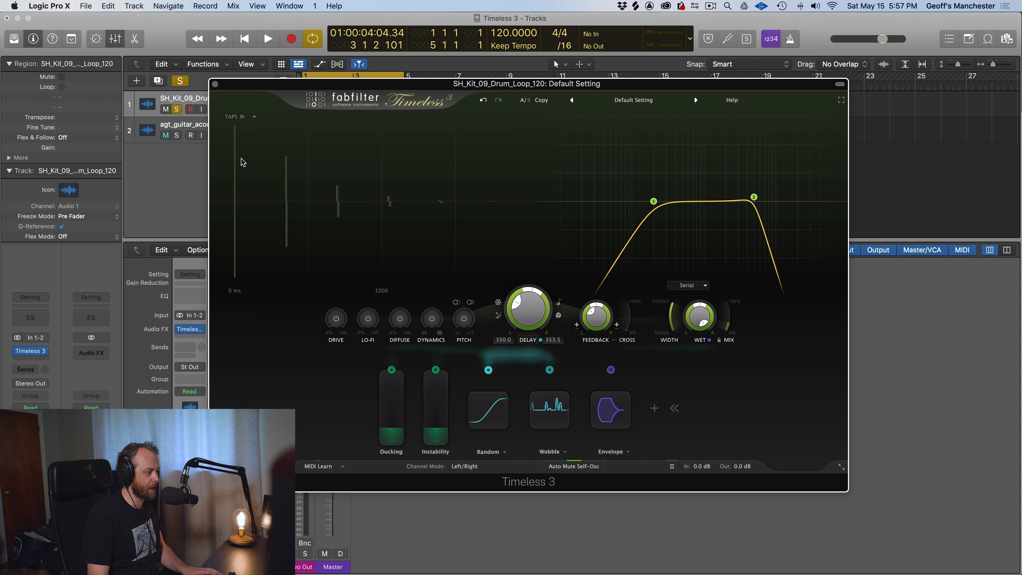
Lower the delay time to 5 ms, return it to 350 ms and raise the feedback
left_click_drag(532, 316, 523, 355)
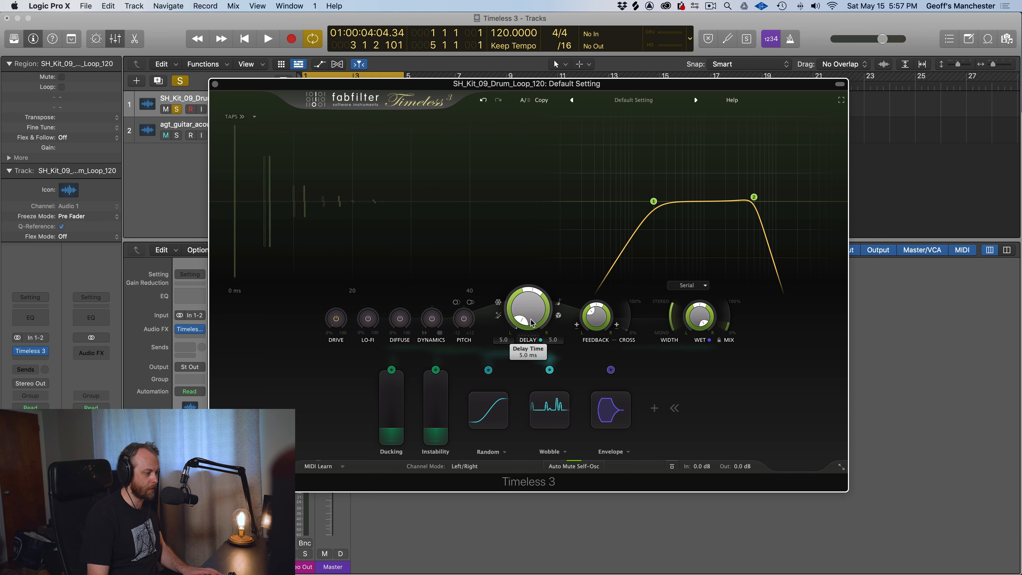
left_click_drag(531, 318, 514, 262)
left_click(532, 301, "super")
left_click(532, 292, "super")
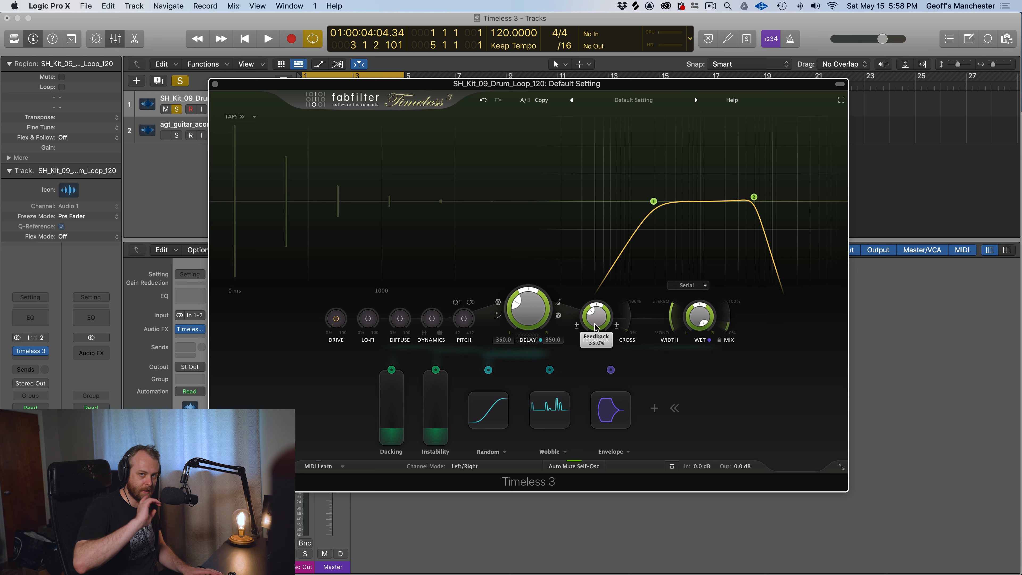
left_click_drag(596, 327, 604, 256)
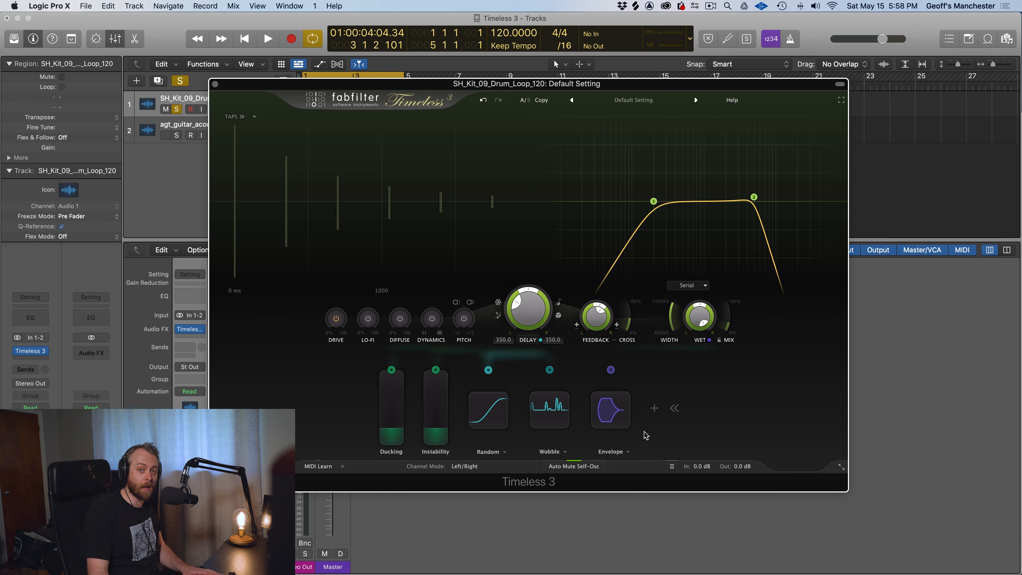
Add four boosting bell filters across the frequency range, including ones at about 49 Hz and 649 Hz
mouse_move(629, 209)
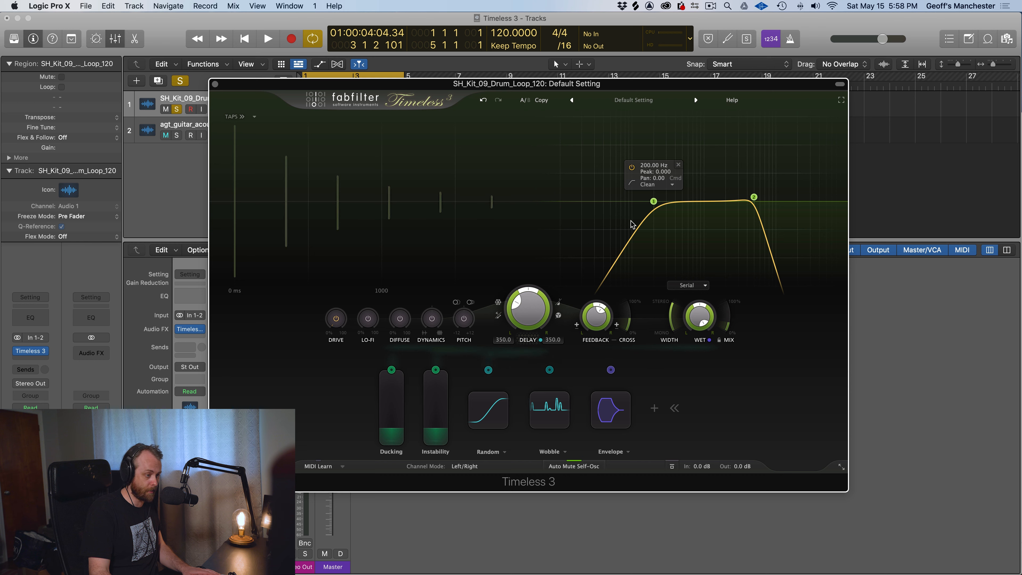
left_click(611, 218)
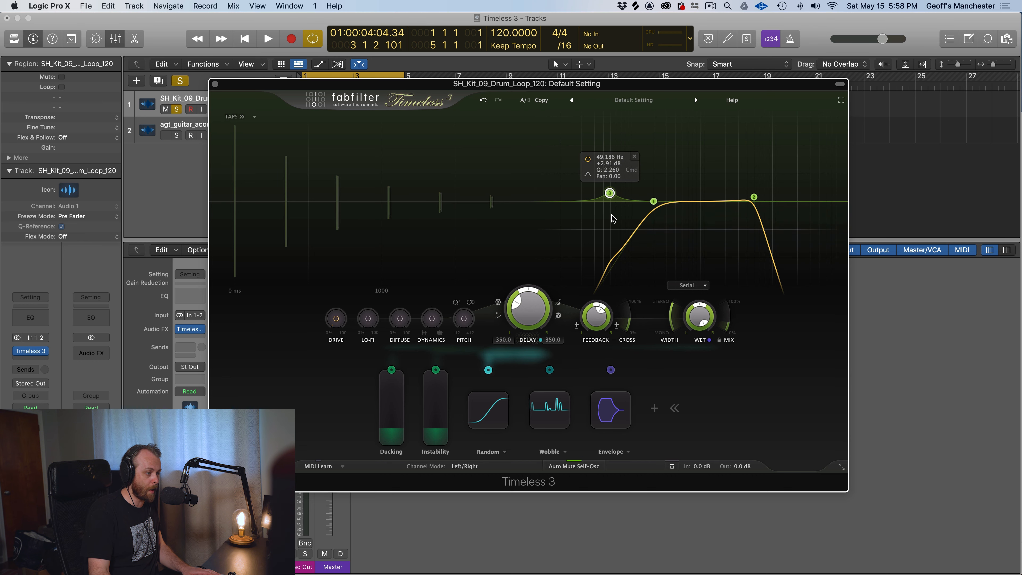
left_click(690, 189)
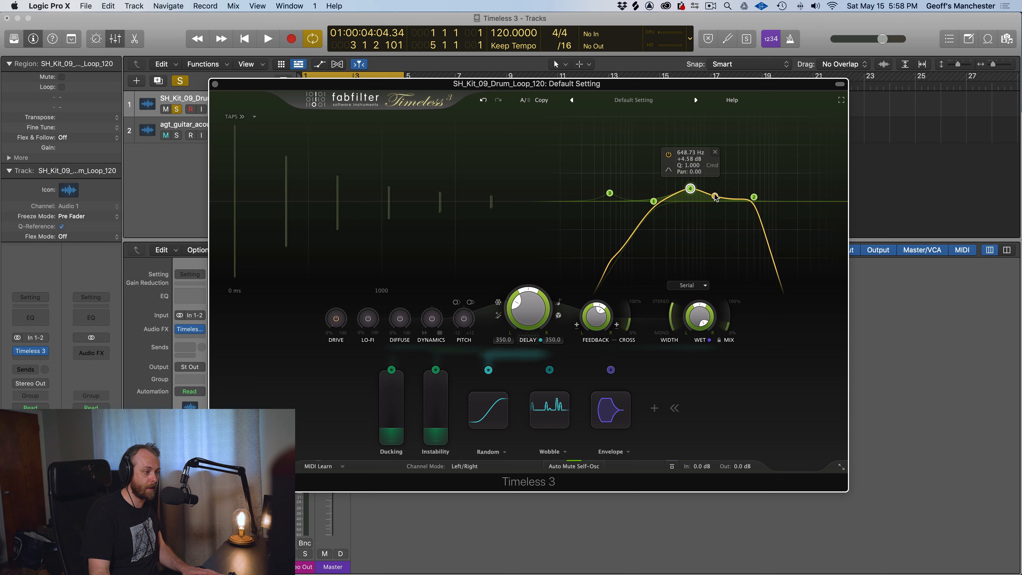
left_click(722, 183)
left_click(785, 190)
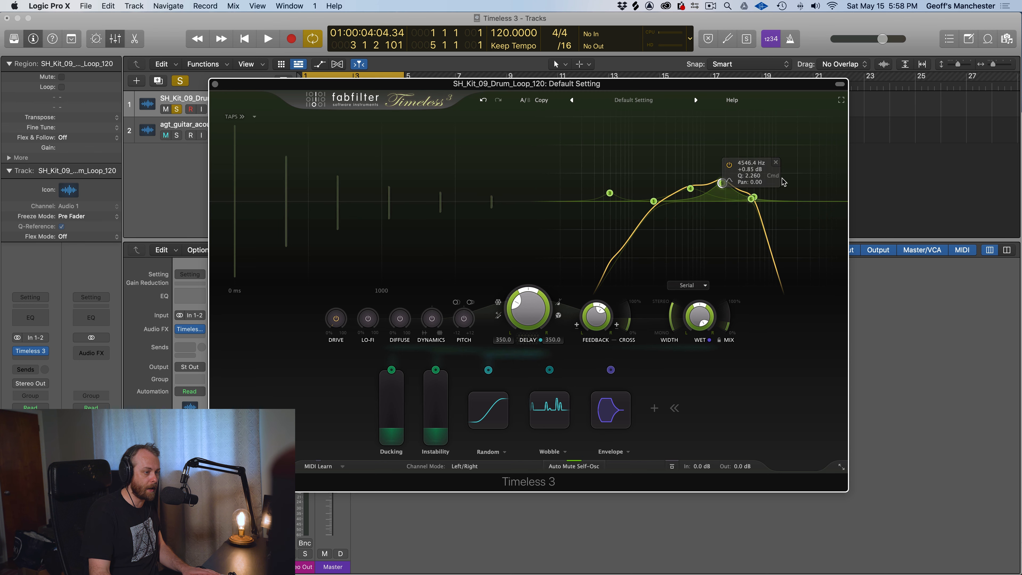
Widen the filter range to about 16 Hz and 26 kHz and view the low-cut filter's style options
left_click_drag(754, 197, 806, 198)
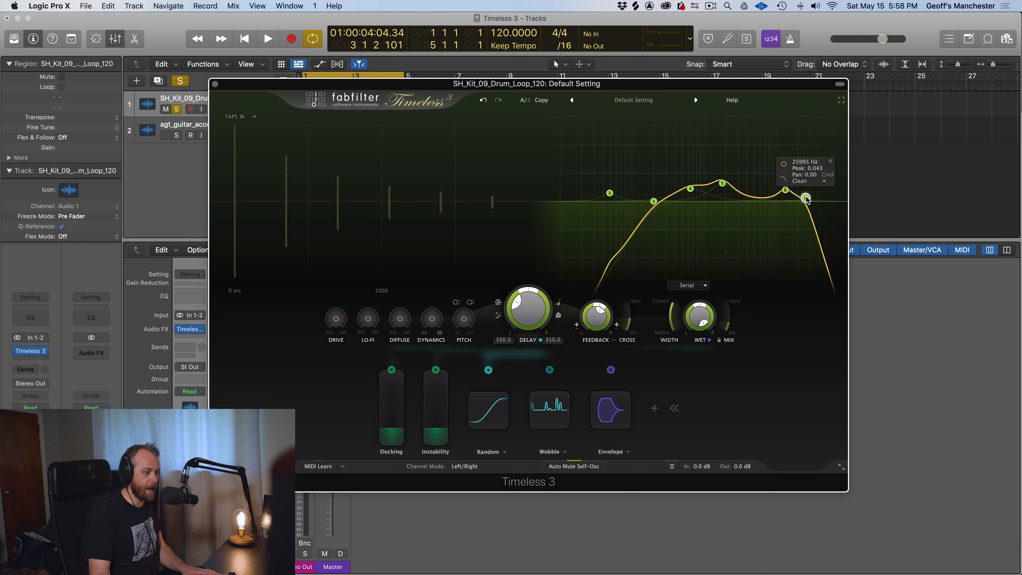
left_click_drag(653, 201, 574, 201)
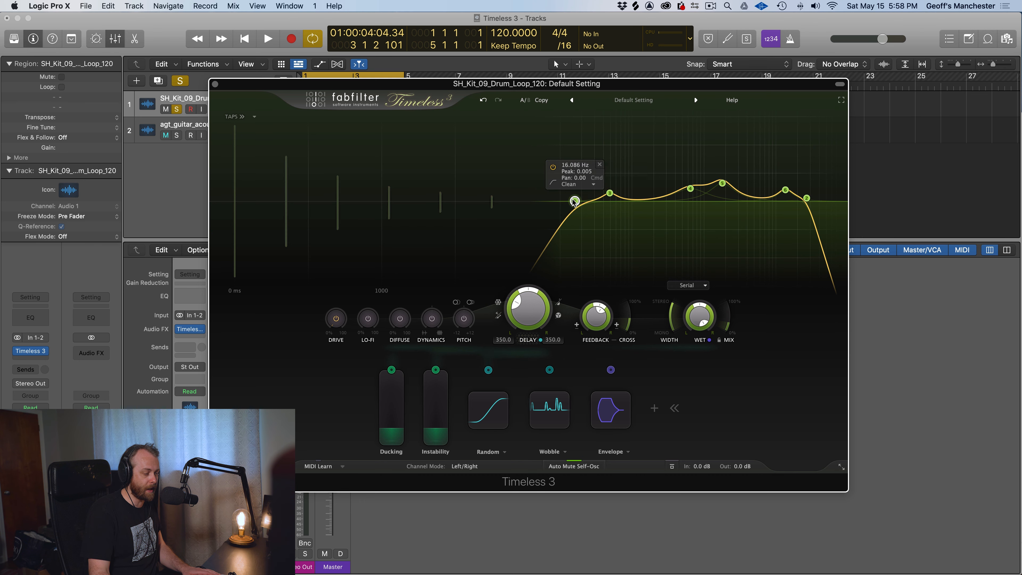
left_click(569, 186)
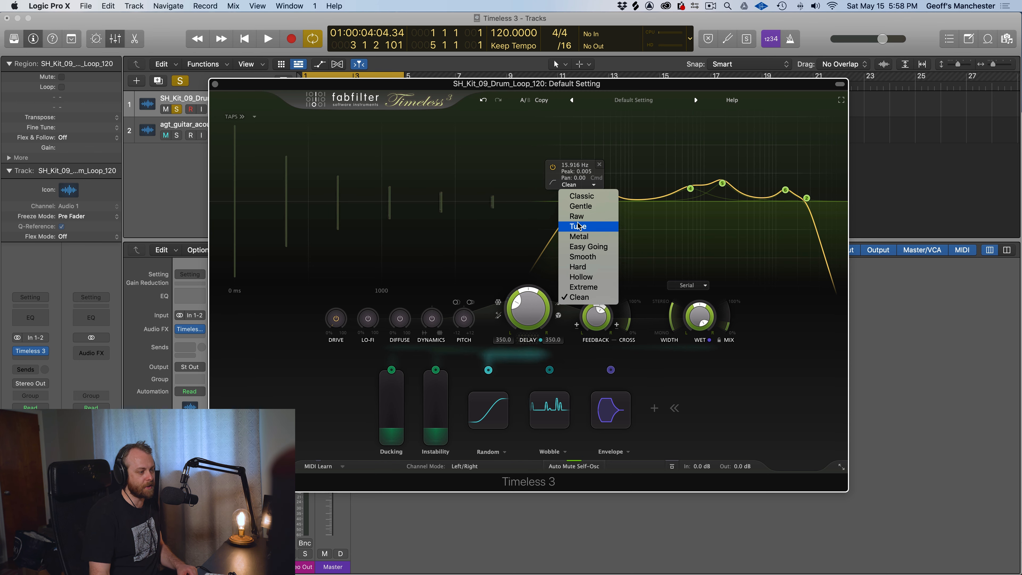
left_click(654, 250)
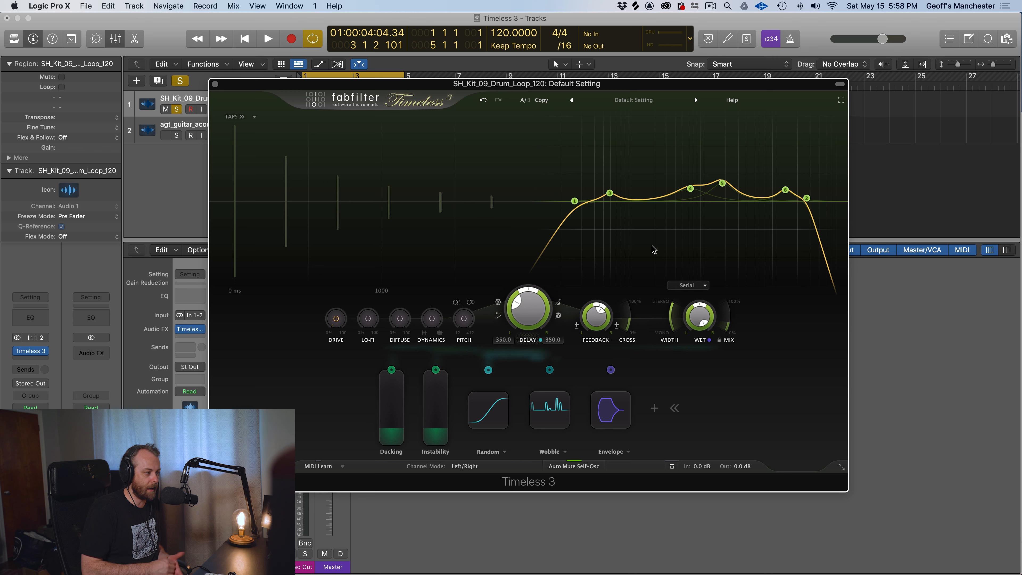
Reload the Default Setting preset and sync the delay time to a dotted 1/2 note
left_click(630, 101)
left_click(622, 194)
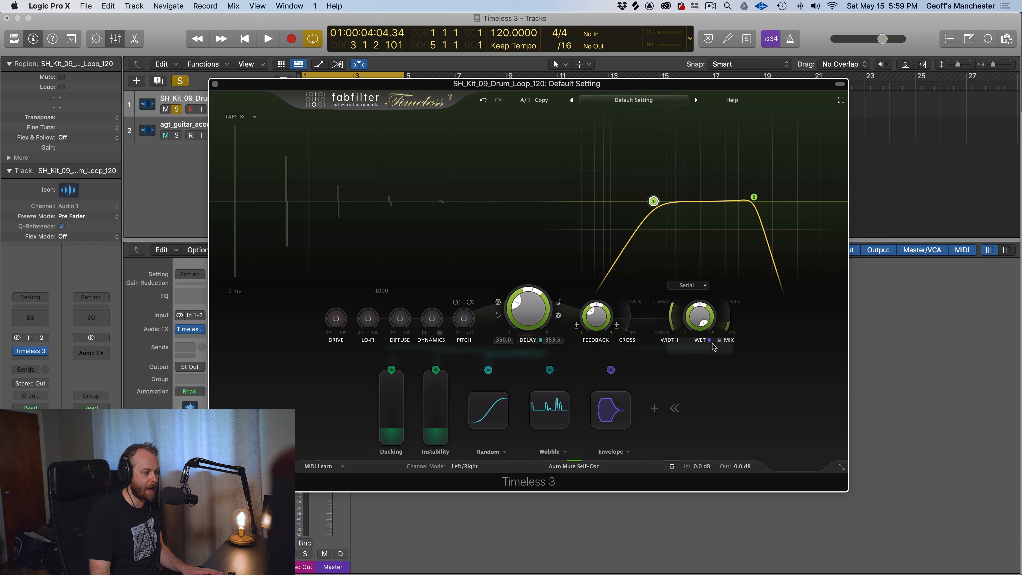
left_click(559, 302)
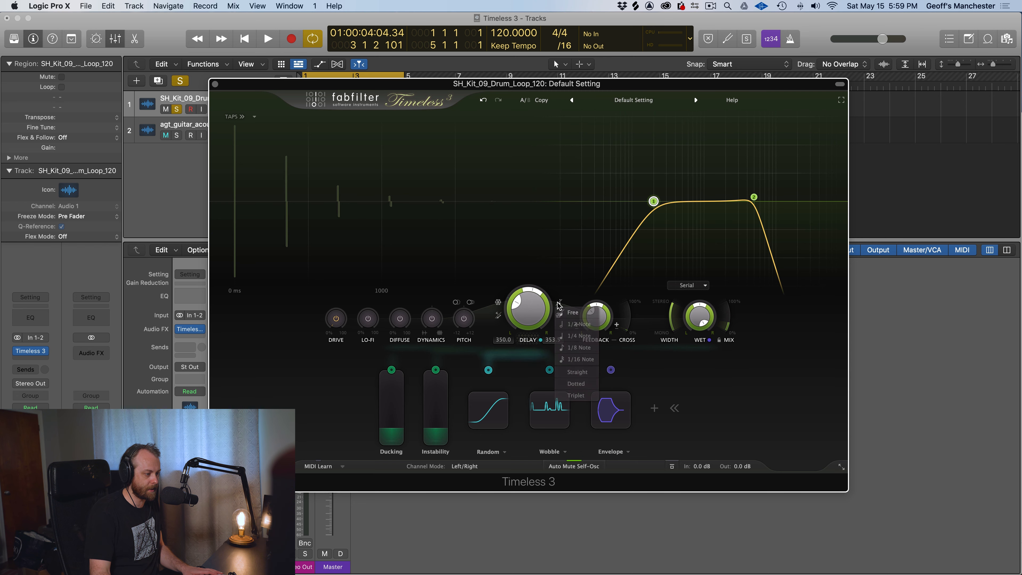
left_click(569, 324)
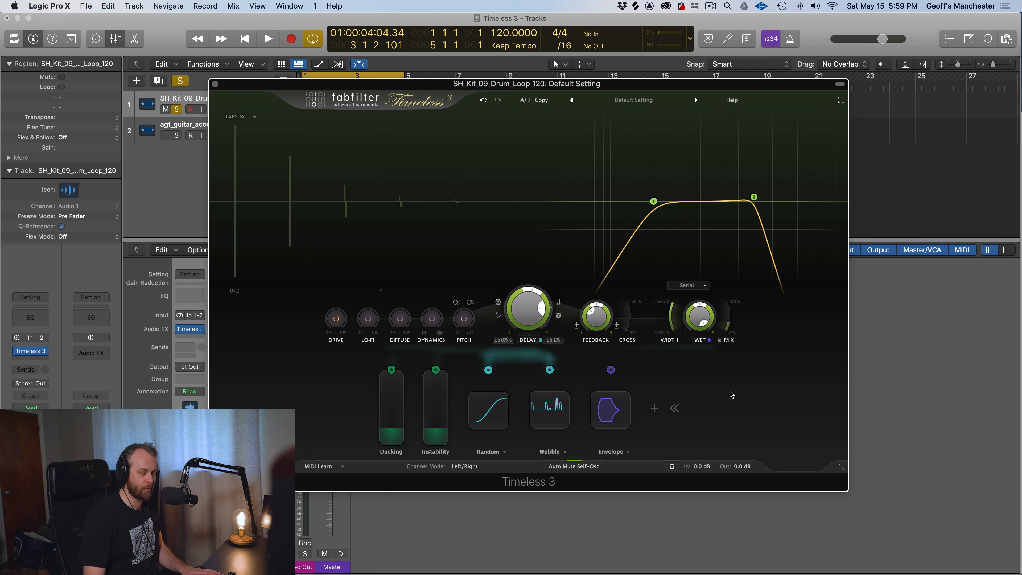
Play the drum loop and raise the delay's mix to 100%
key("space")
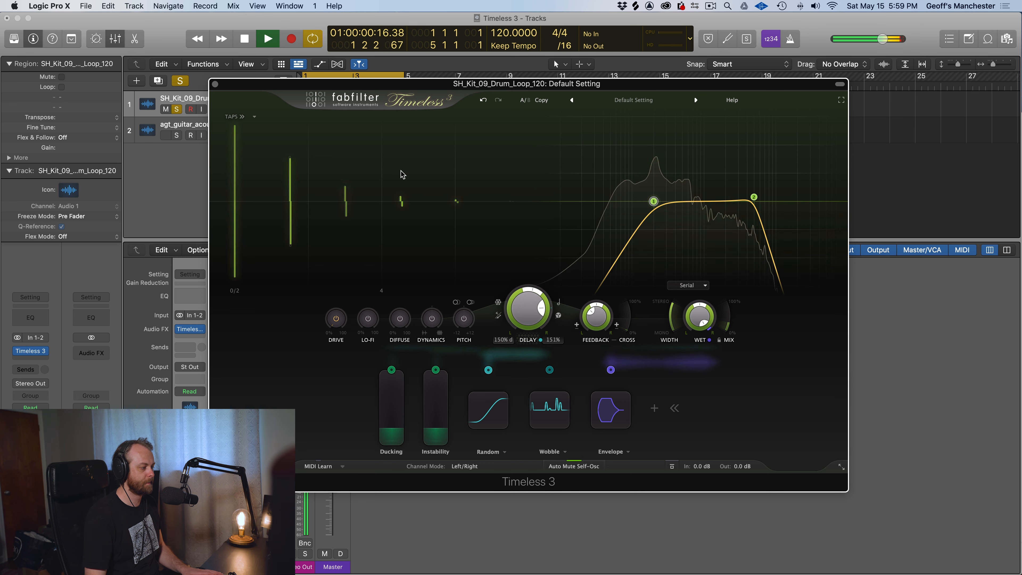
mouse_move(731, 331)
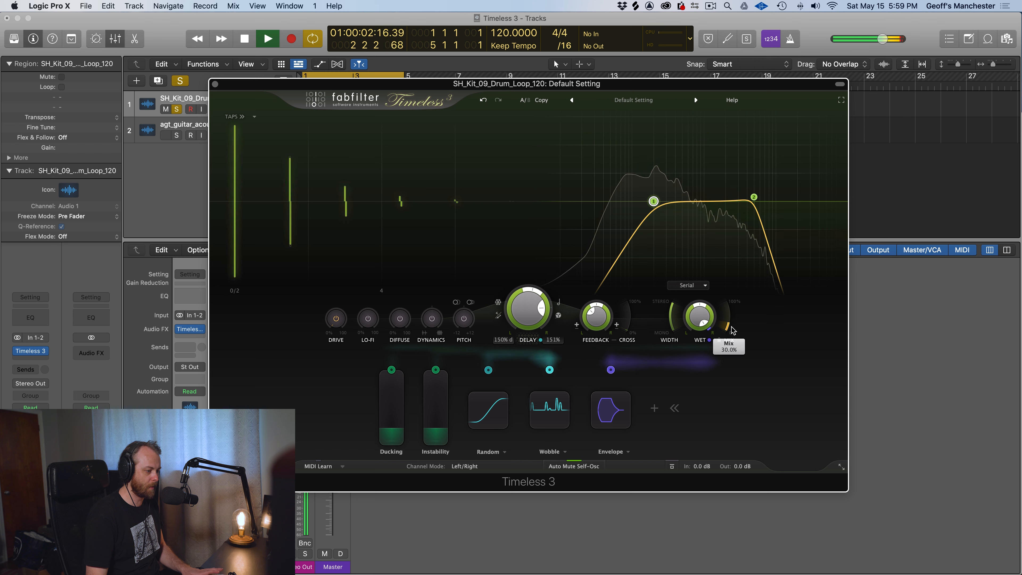
key("space")
key("space")
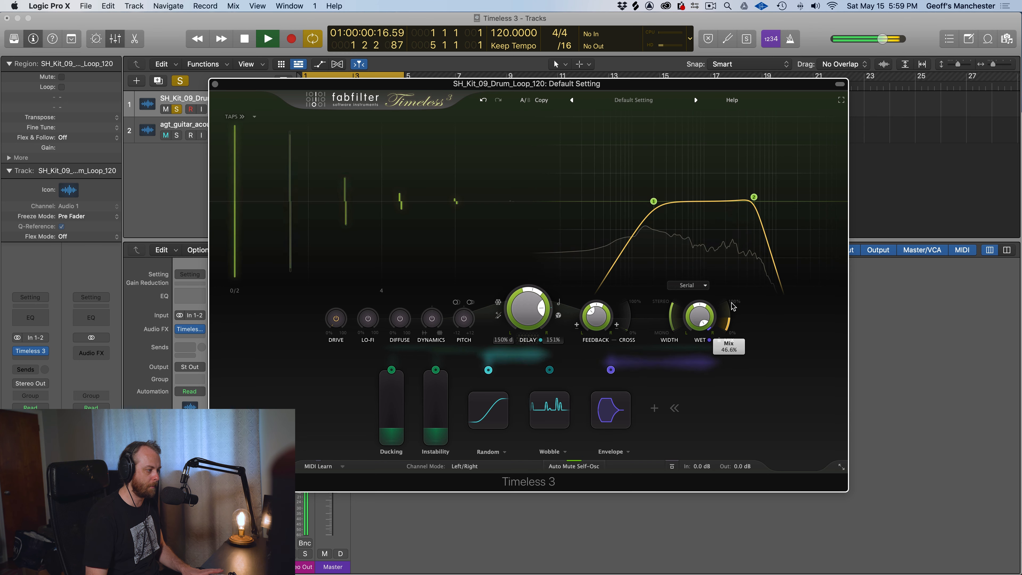
left_click_drag(731, 331, 715, 213)
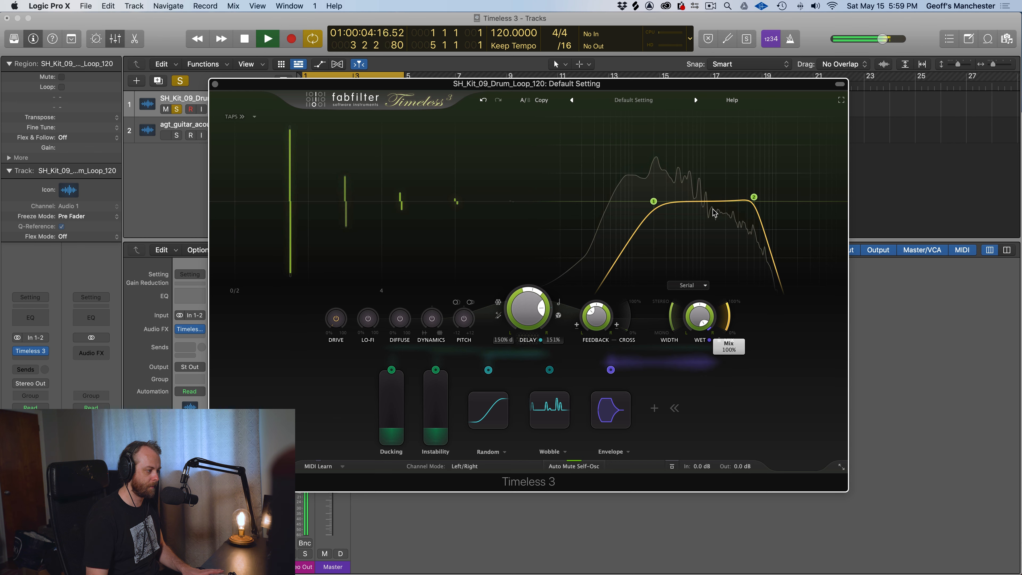
key("space")
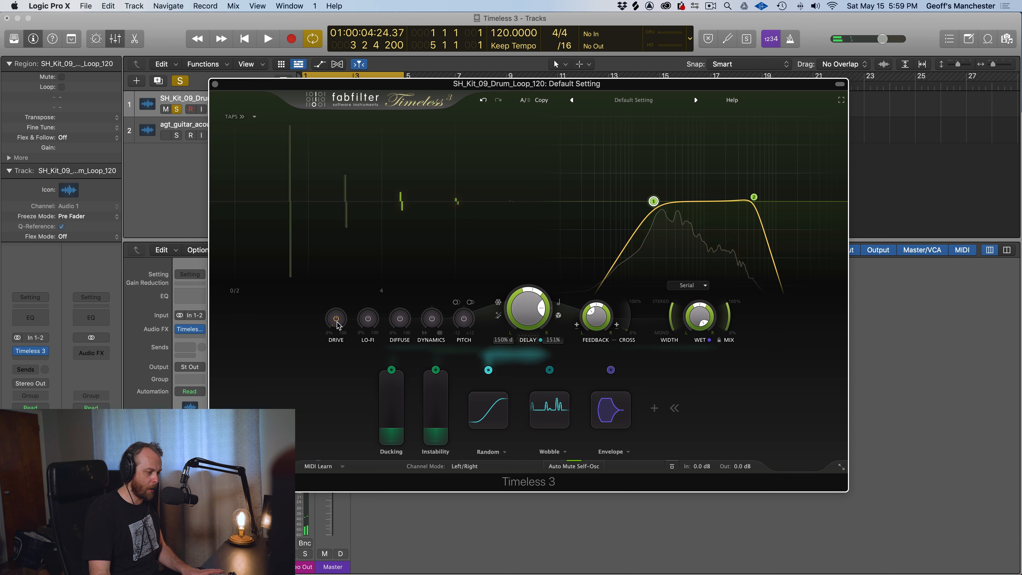
Play the drum loop again while adjusting the balance between dry and delayed sound
mouse_move(724, 313)
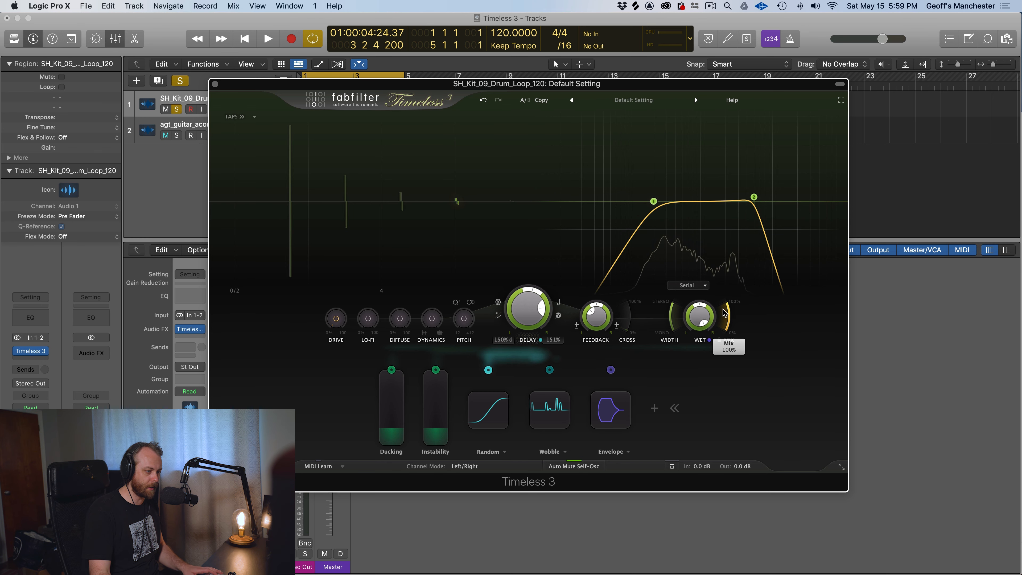
key("space")
left_click_drag(724, 313, 705, 361)
mouse_move(698, 327)
key("space")
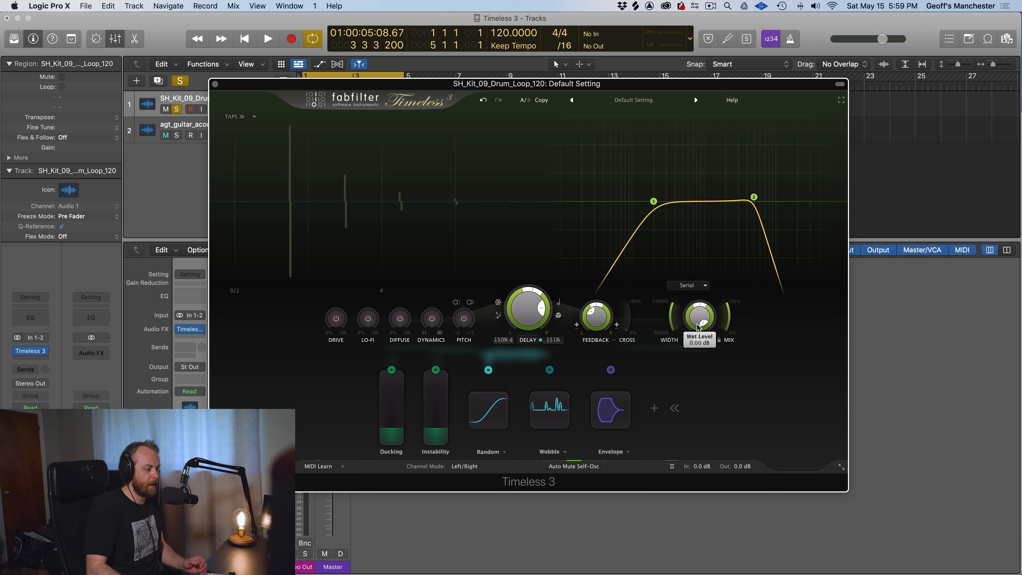
key("space")
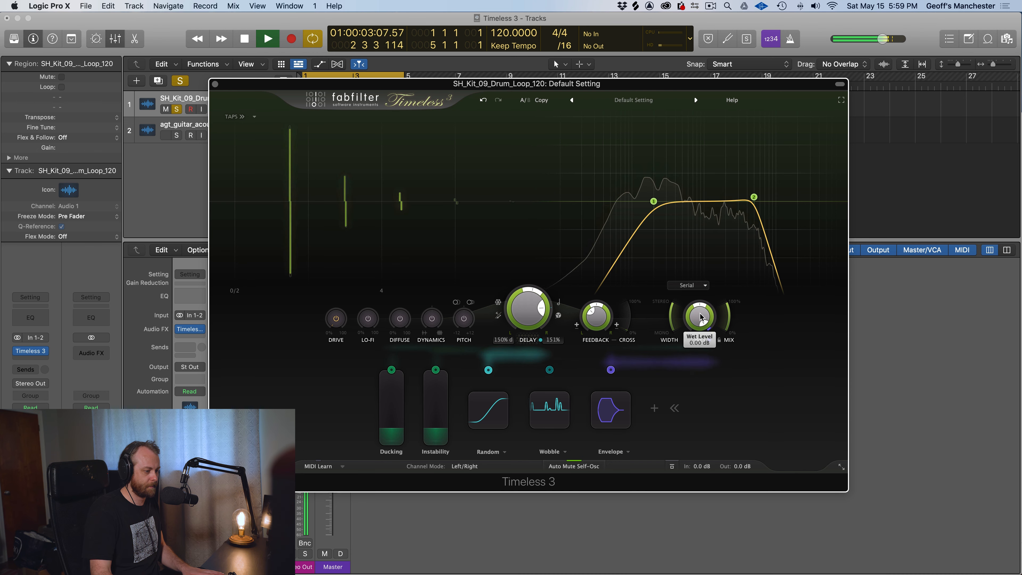
left_click_drag(699, 342, 670, 331)
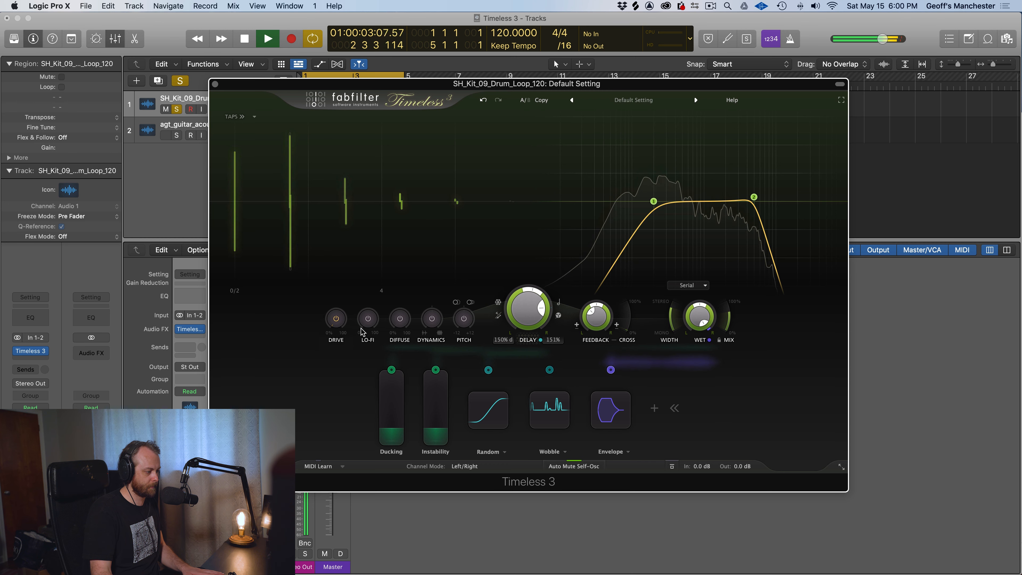
Shape the delay during playback with Dynamics at 1.000, Diffuse at about 33%, and raised Pitch and Lo-Fi amounts
left_click_drag(432, 318, 417, 371)
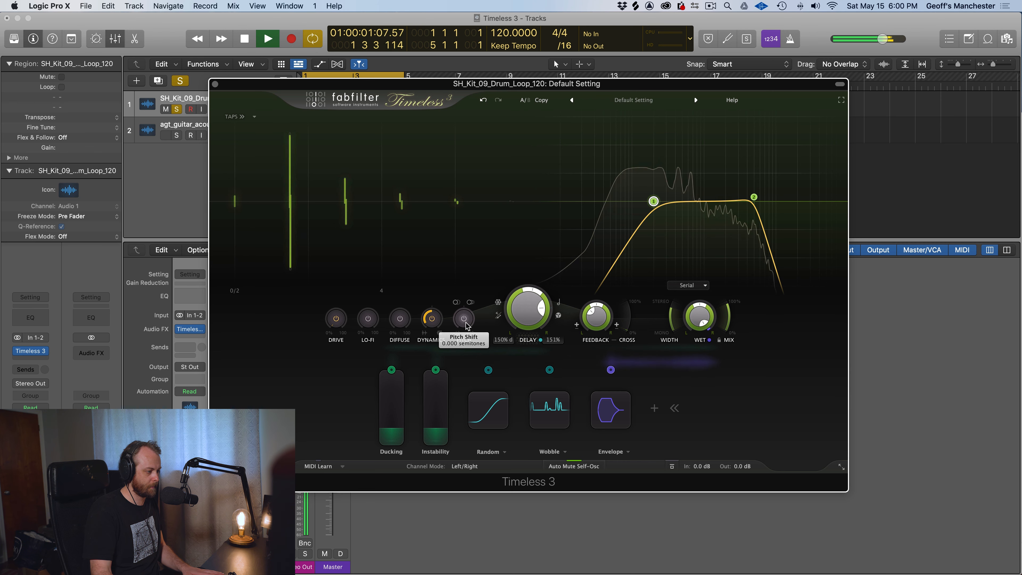
left_click_drag(464, 322, 460, 220)
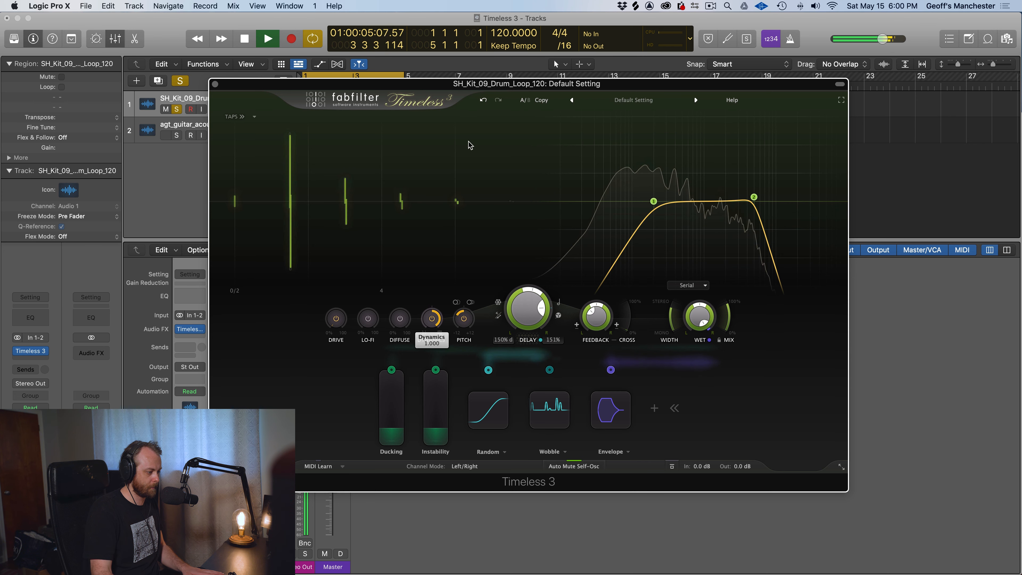
left_click_drag(394, 317, 398, 277)
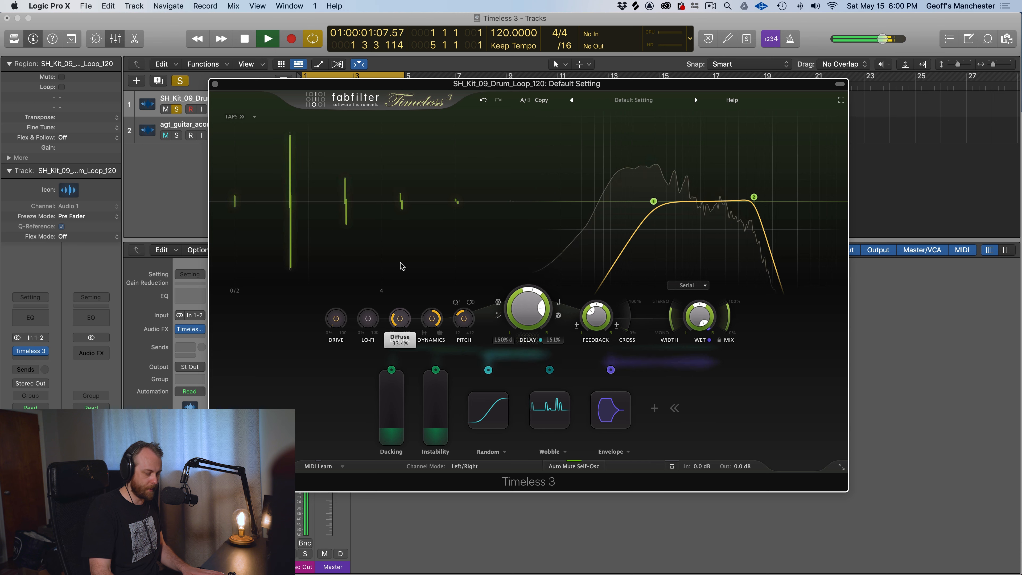
left_click_drag(366, 323, 358, 224)
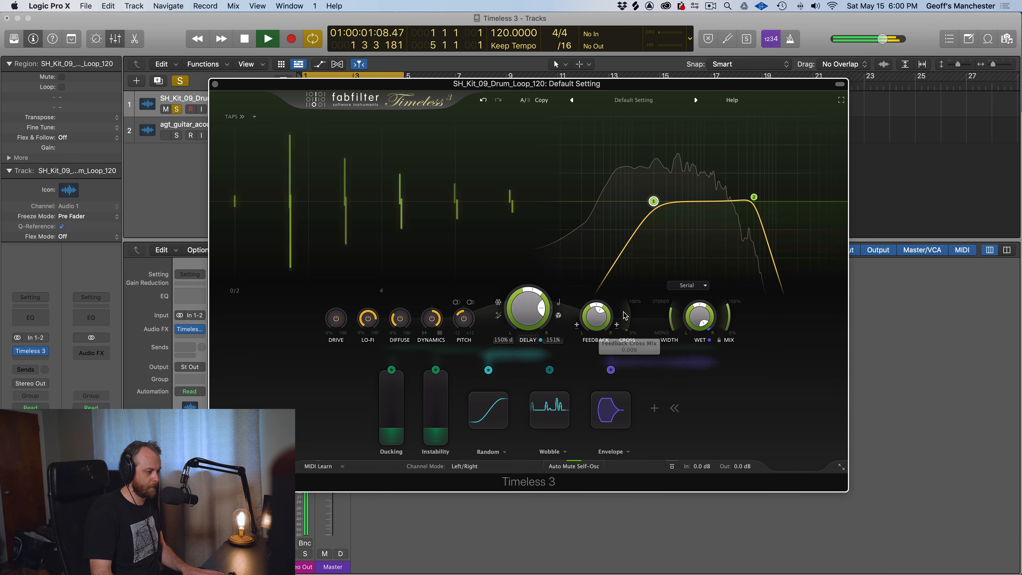
Set the feedback cross mix to about 46% and change the delay sync to a 1/8 note
left_click_drag(626, 324, 628, 291)
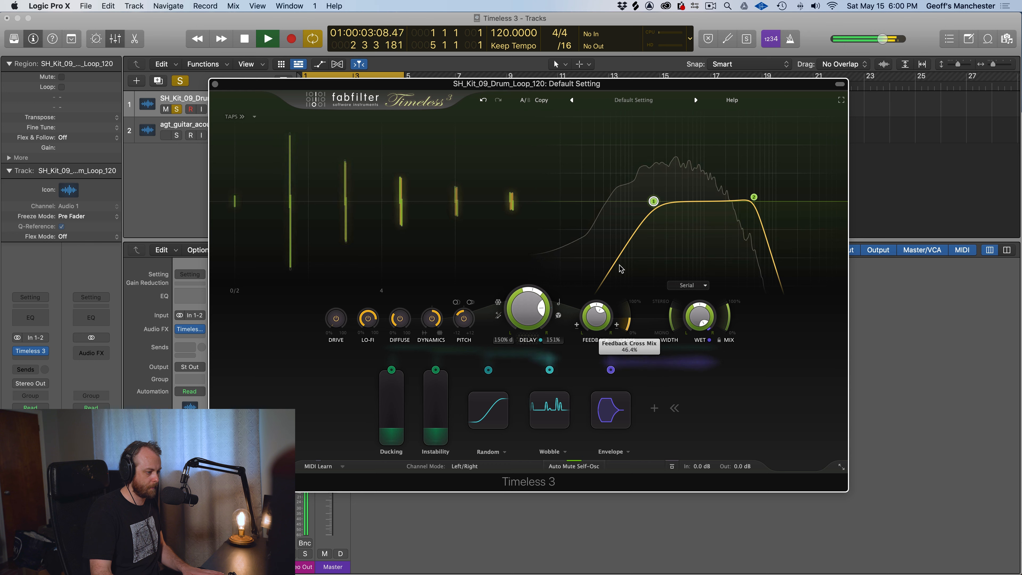
left_click(559, 301)
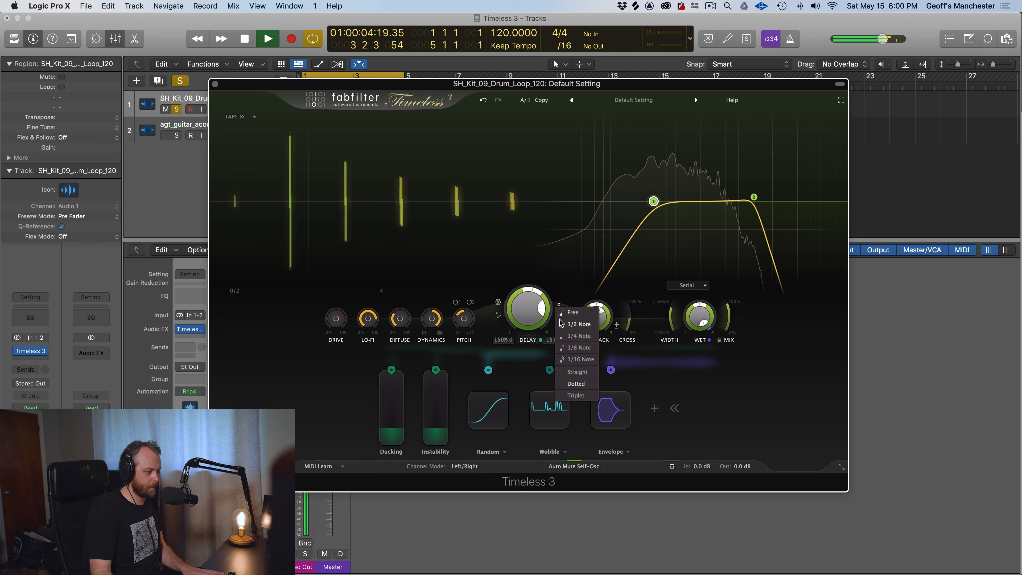
left_click(567, 347)
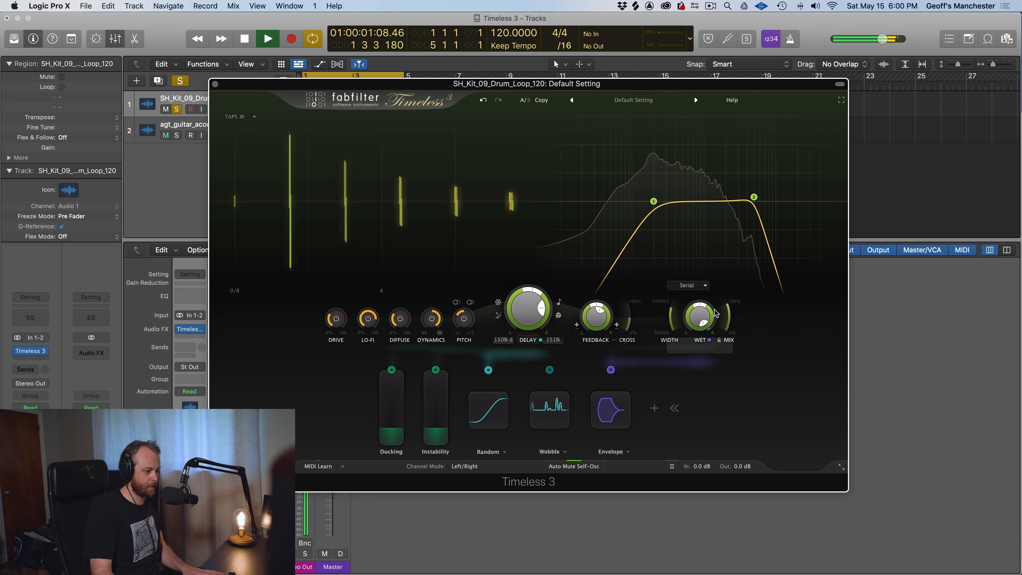
Lower the delay's mix during playback and raise the modulation sliders, with Ducking at 0.90 and Instability above half
left_click_drag(726, 340, 720, 430)
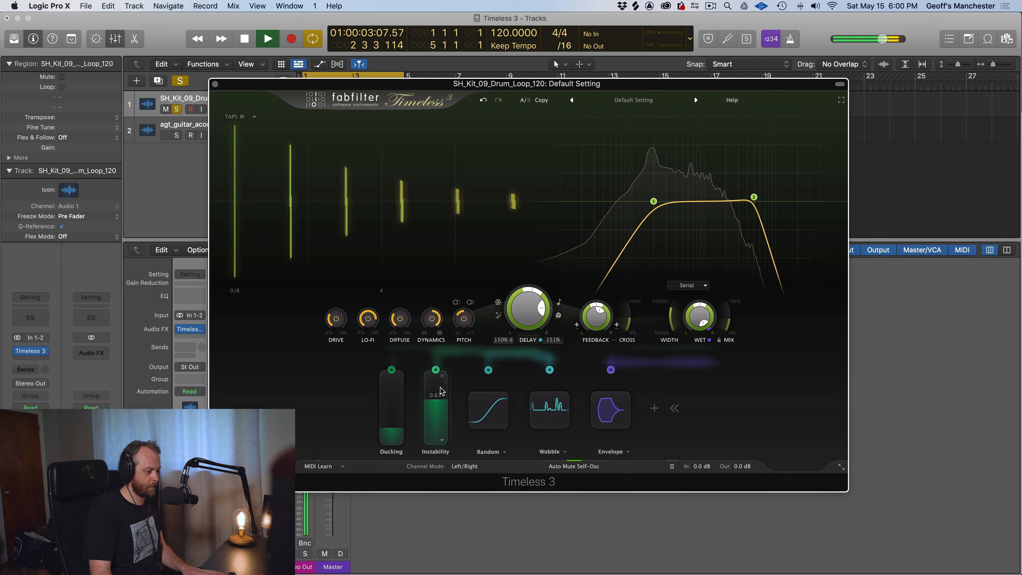
left_click_drag(400, 411, 398, 390)
left_click_drag(398, 390, 401, 435)
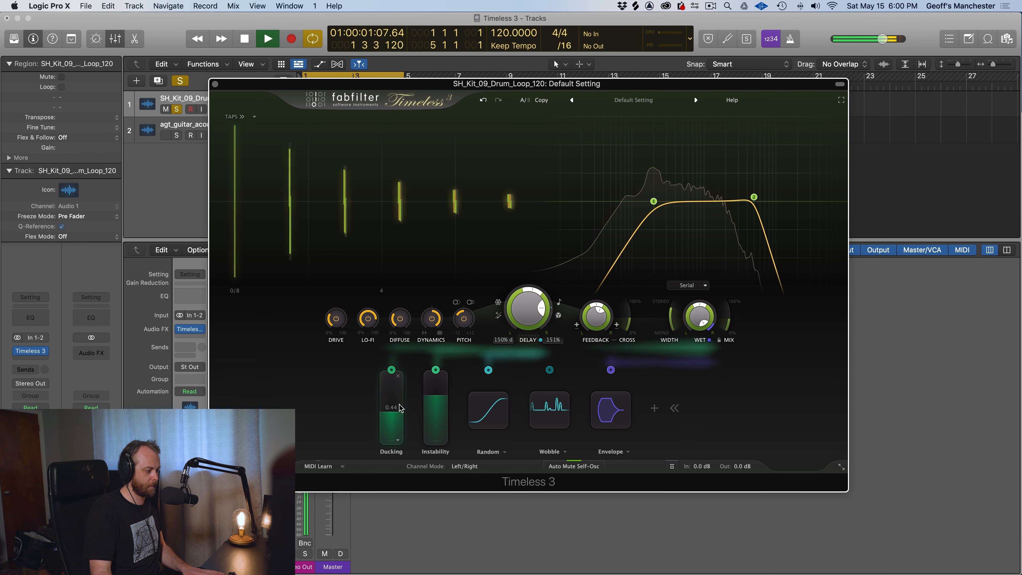
left_click_drag(401, 436, 400, 374)
key("space")
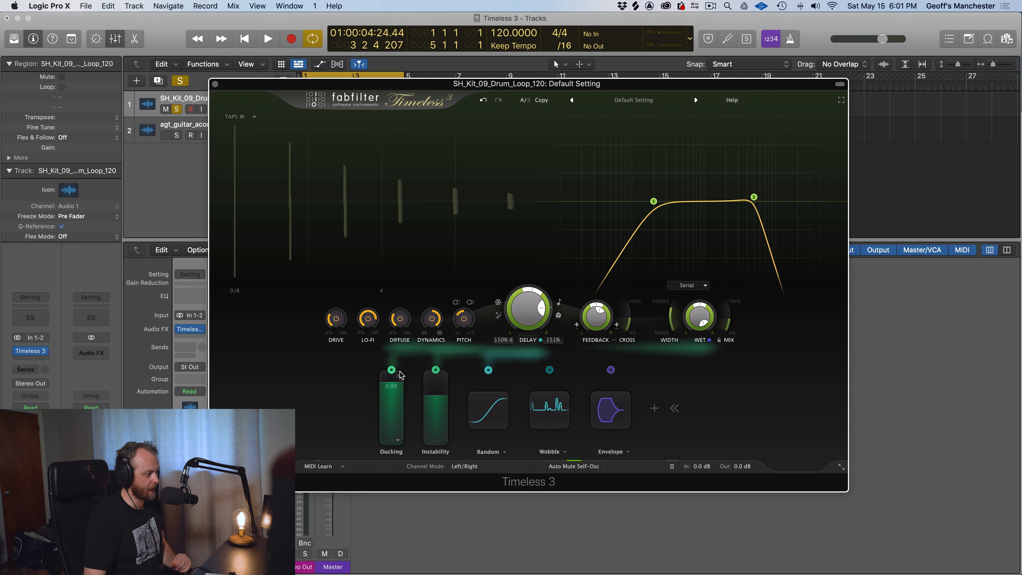
Look at the delay taps editor and the list of available tap patterns without choosing one
left_click(244, 117)
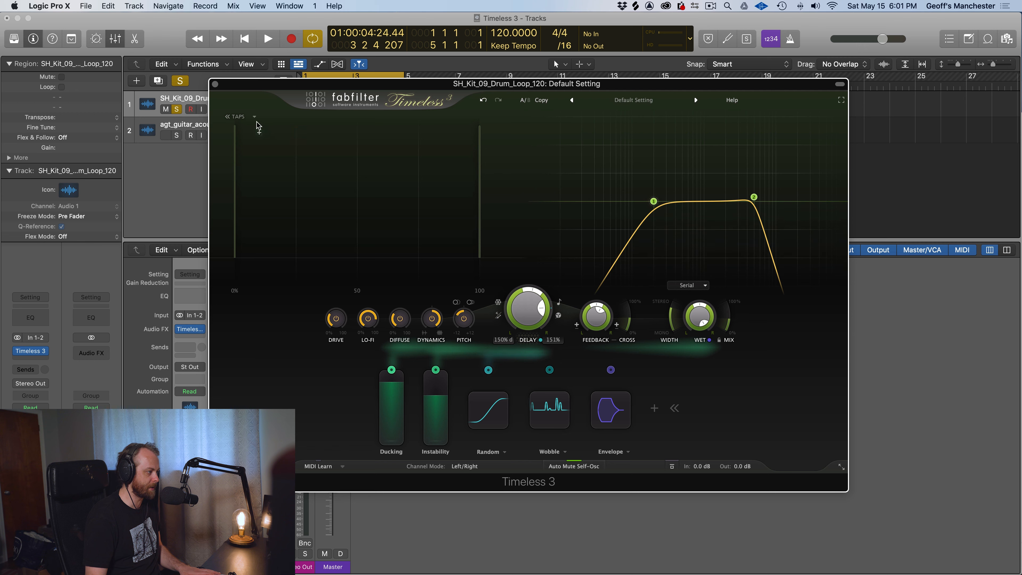
left_click(238, 117)
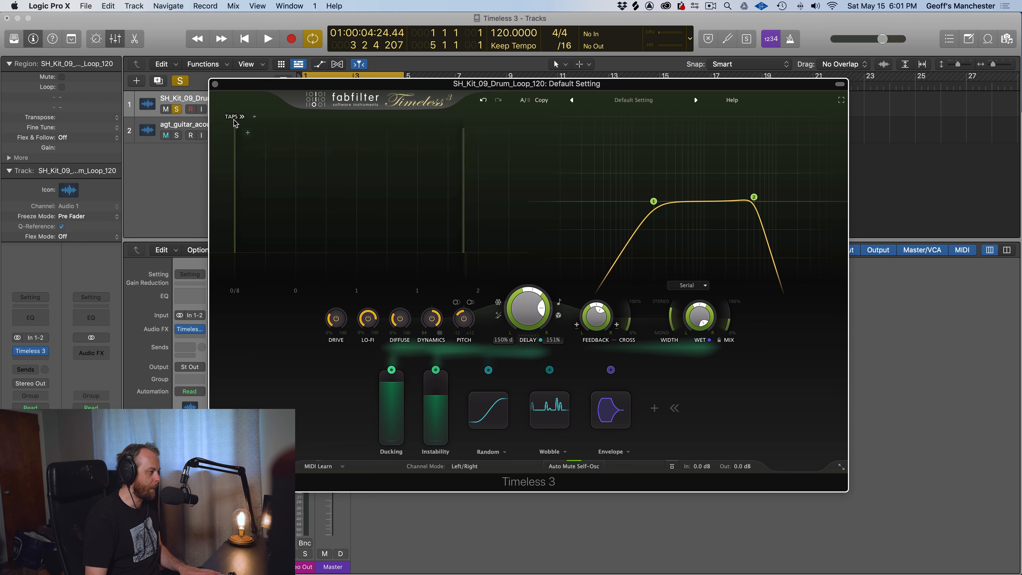
left_click(254, 118)
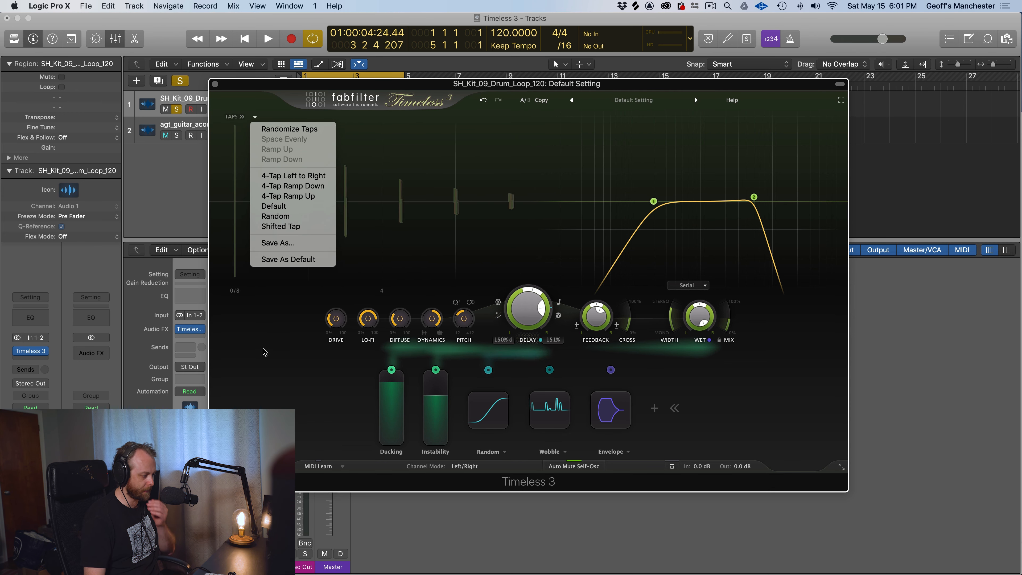
left_click(262, 356)
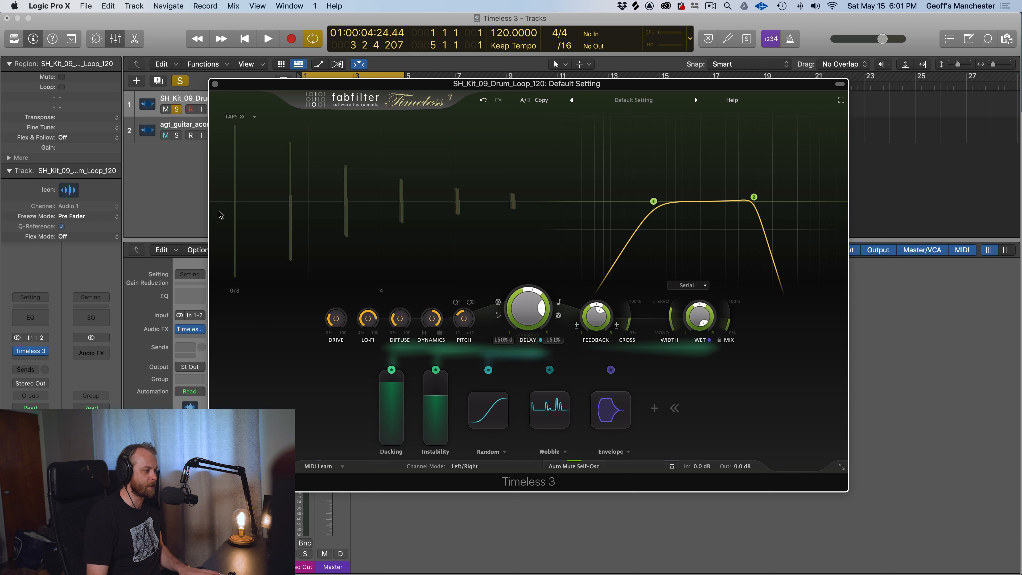
Switch the delay sync to Free and raise the delay time to about 1516 ms
left_click_drag(525, 310, 527, 284)
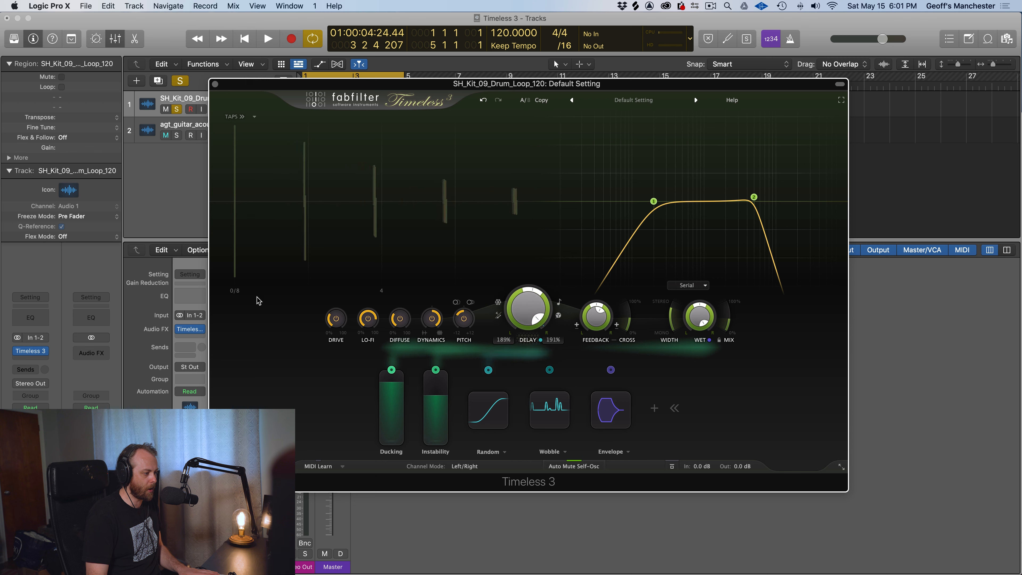
left_click(559, 302)
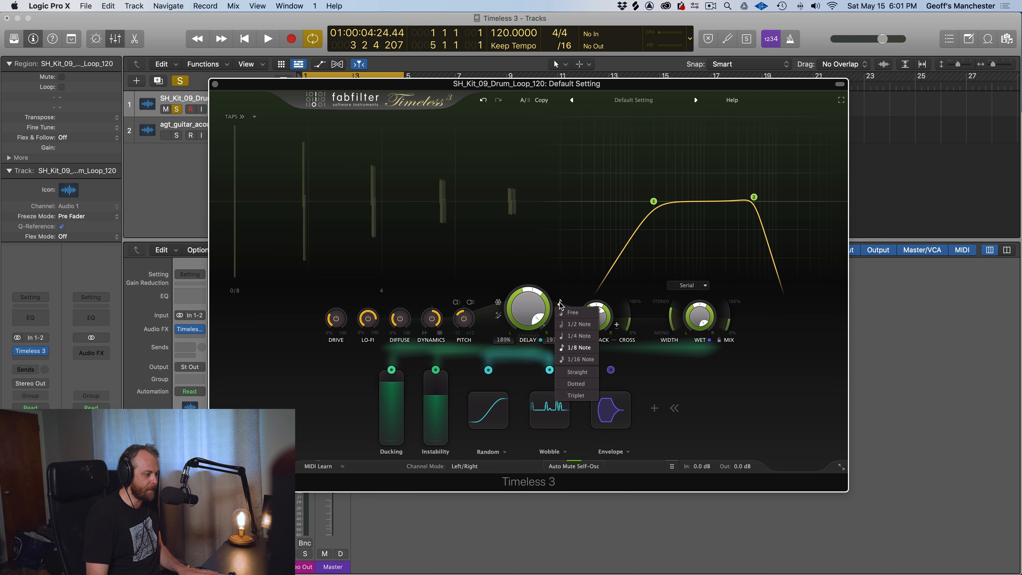
left_click(573, 313)
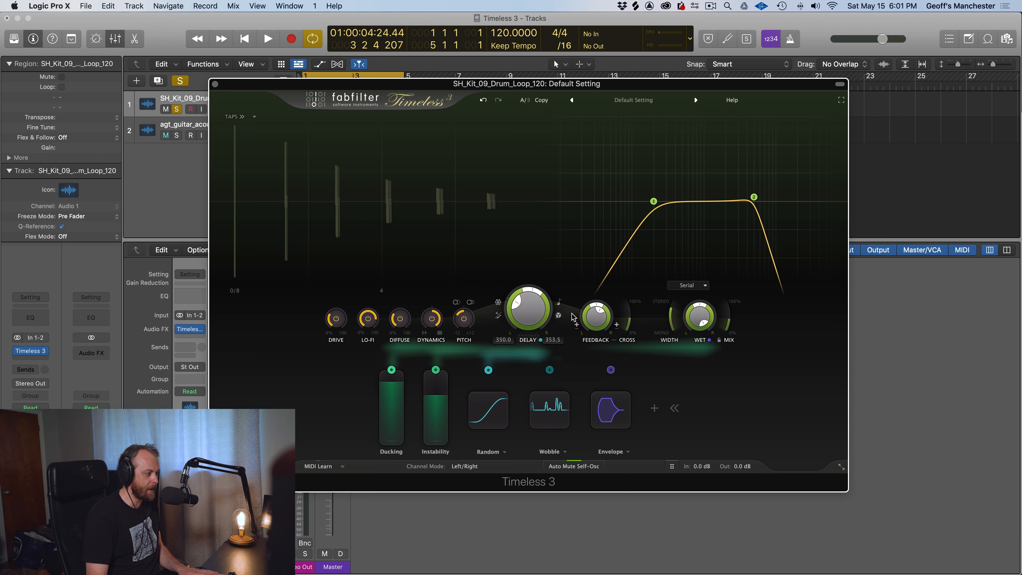
mouse_move(527, 310)
left_mouse_down()
mouse_move(537, 267)
mouse_move(529, 291)
left_mouse_up()
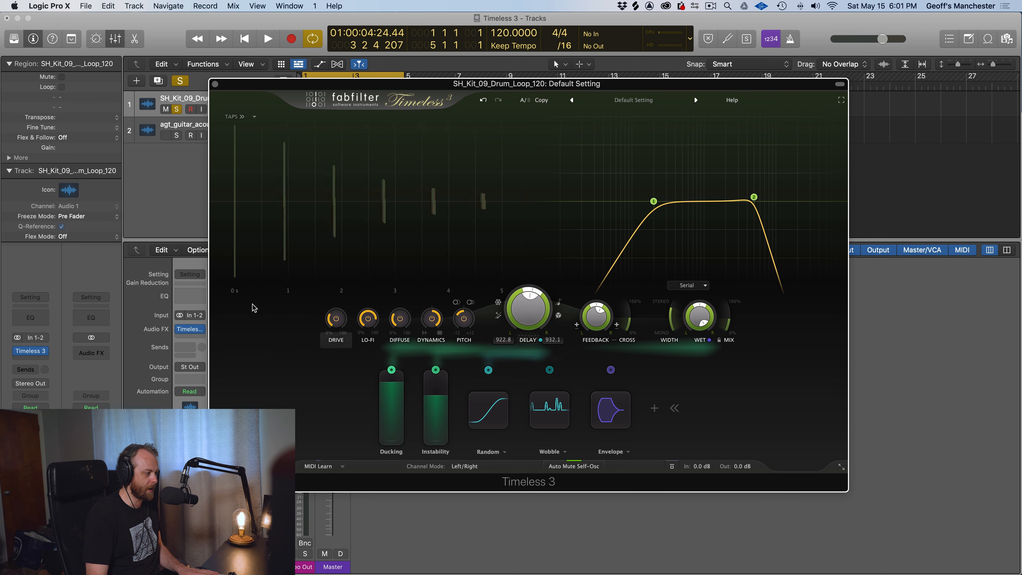
left_click_drag(502, 312, 524, 302)
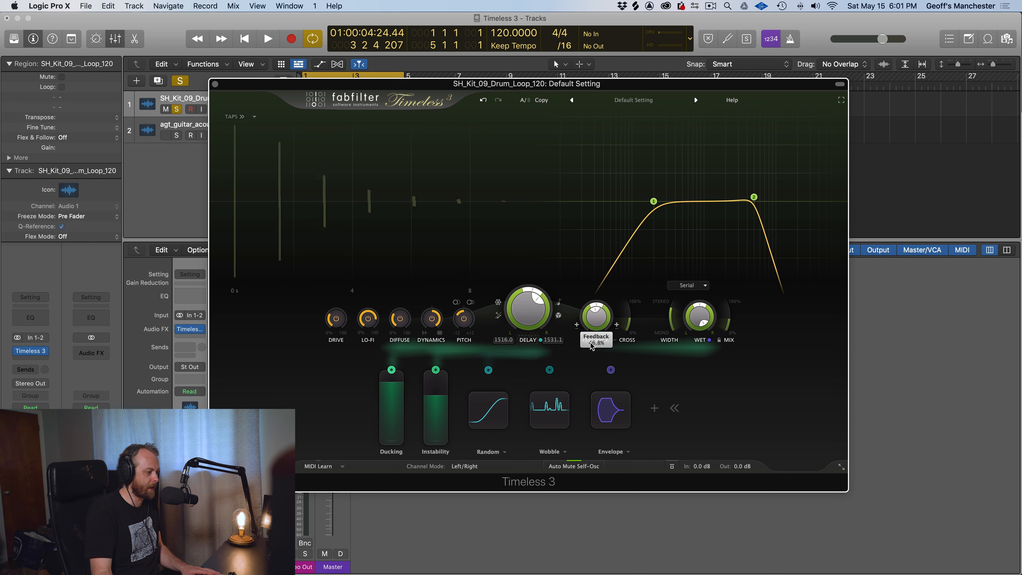
Try different feedback levels and feedback panning, finishing with the feedback at 91.0%
left_click_drag(590, 367, 586, 411)
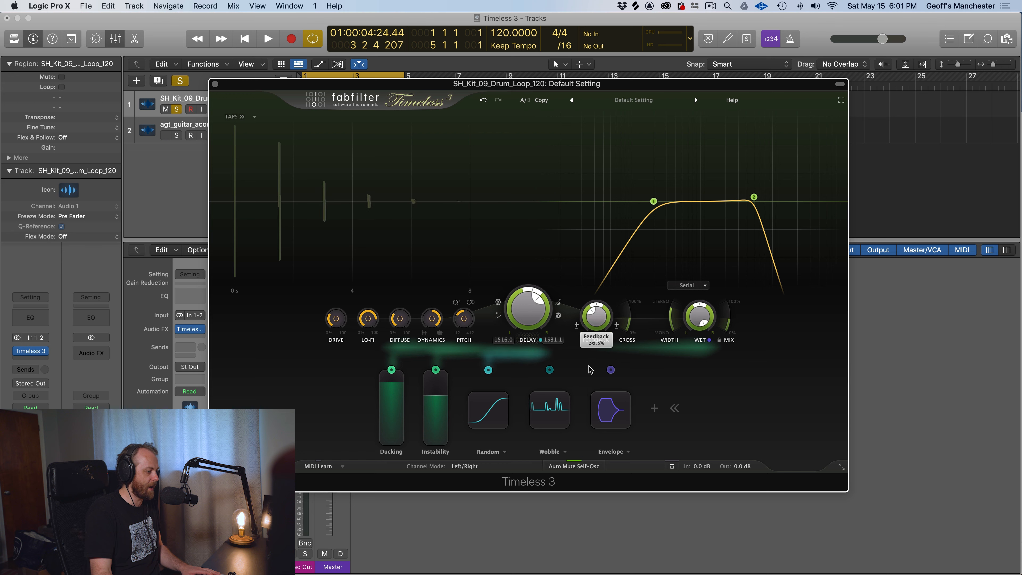
left_click_drag(590, 347, 594, 311)
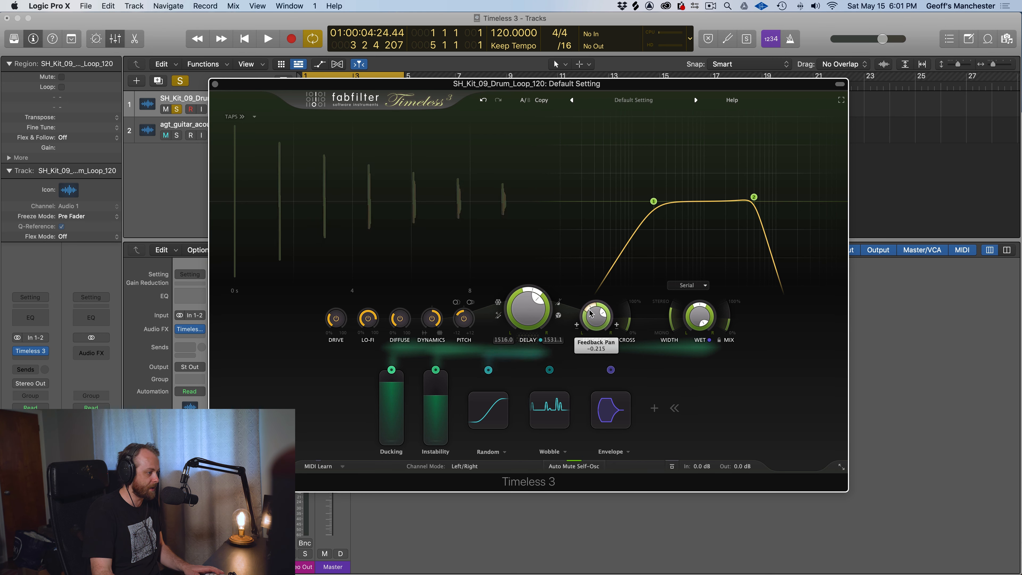
left_click_drag(580, 346, 581, 348)
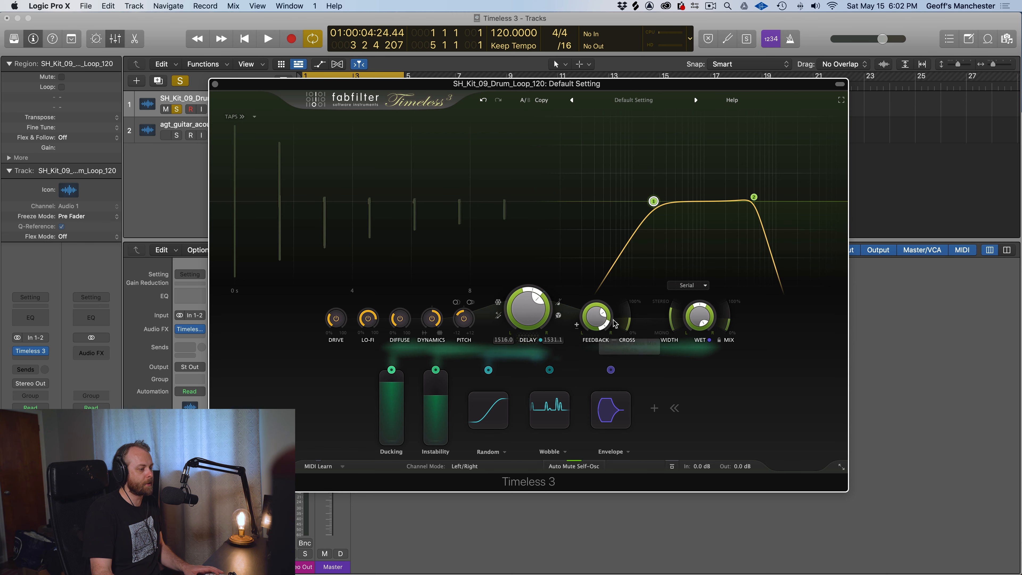
left_click_drag(604, 306, 597, 308)
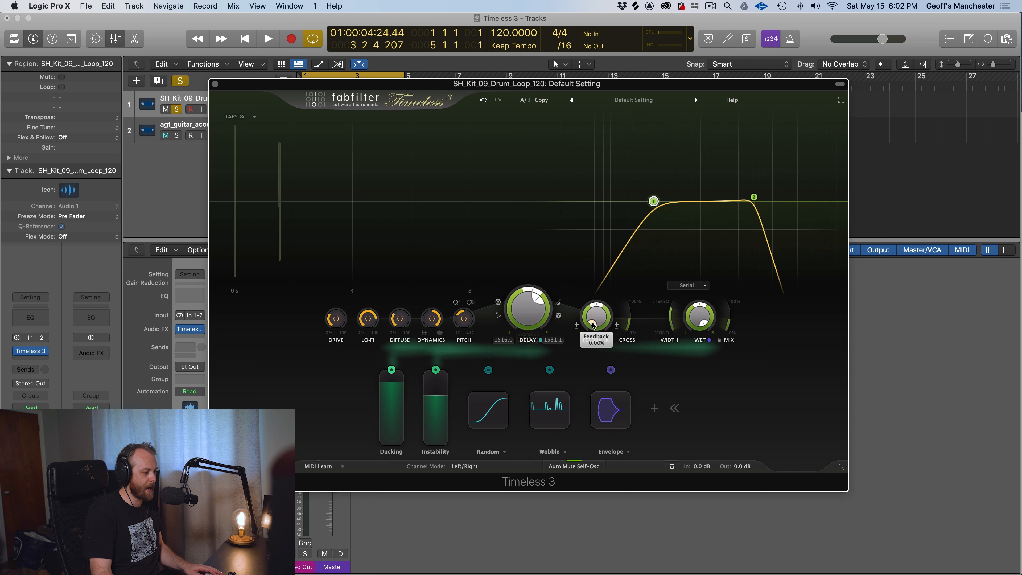
left_click_drag(590, 284, 584, 228)
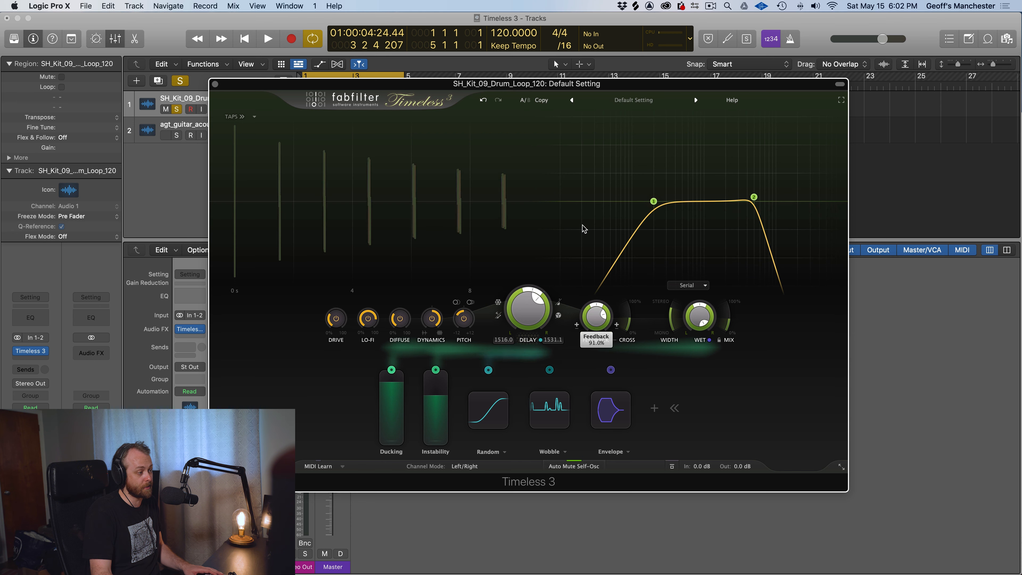
Play the drum loop while turning off Dynamics, Pitch, Diffuse, Lo-Fi and Drive, and readjust the feedback
key("space")
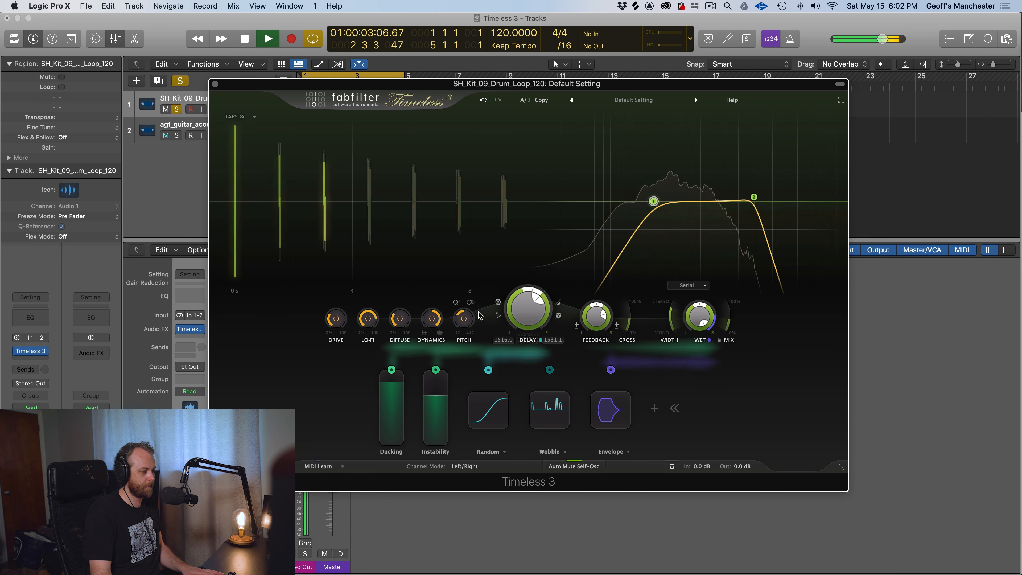
left_click(433, 319)
left_click(465, 320)
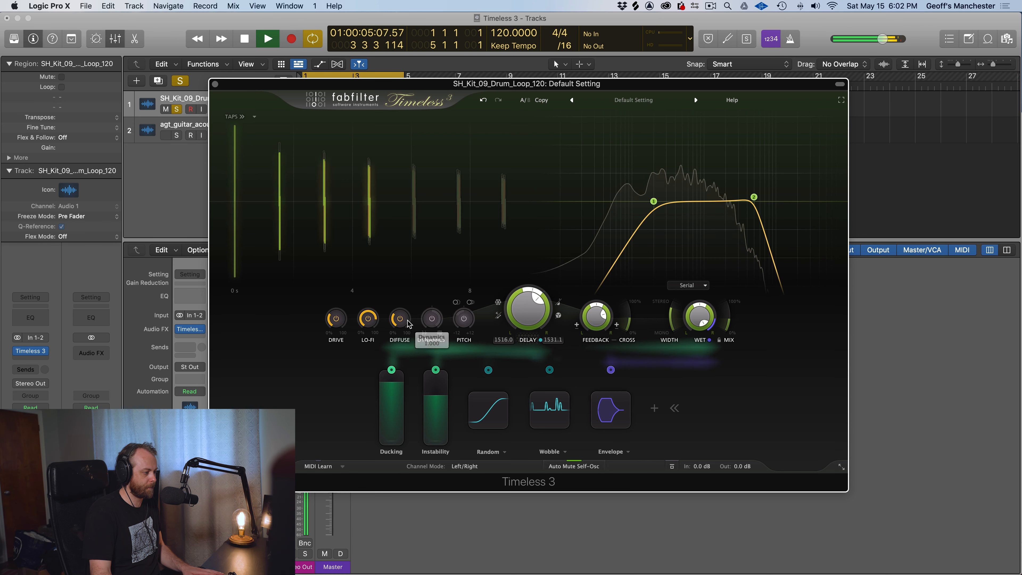
key("space")
left_click(399, 319)
left_click(368, 318)
key("space")
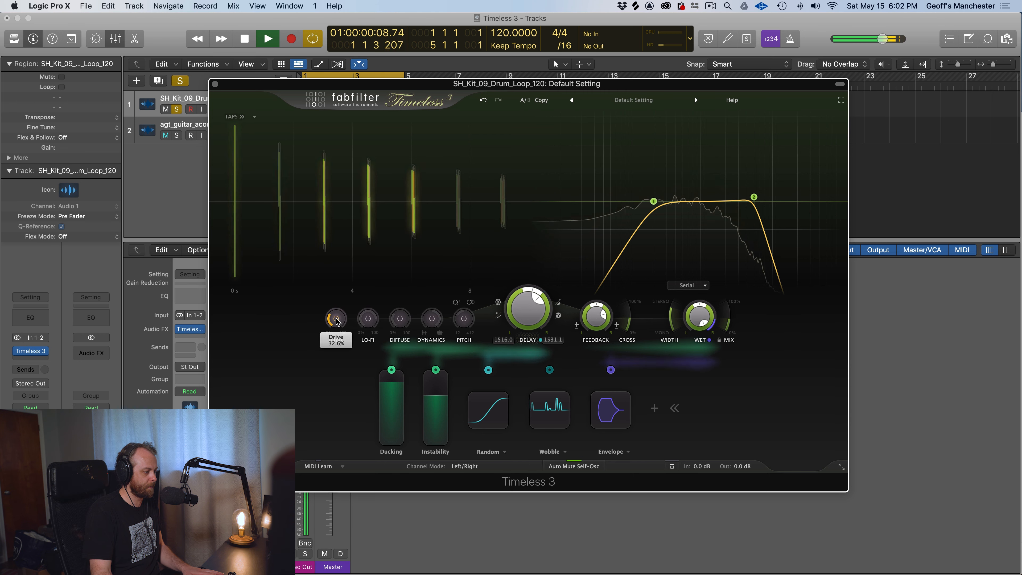
left_click(340, 319)
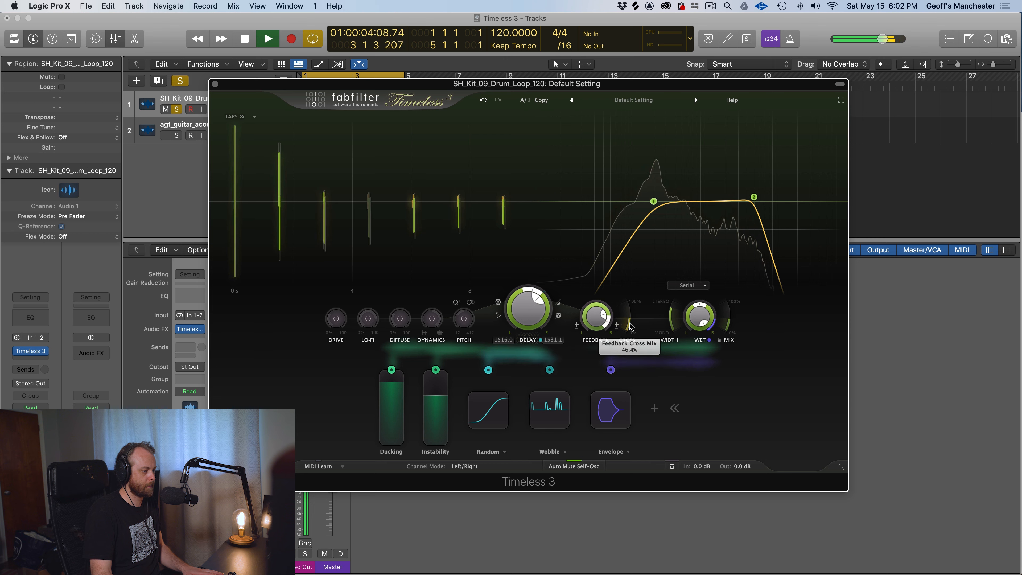
left_click_drag(608, 321, 564, 326)
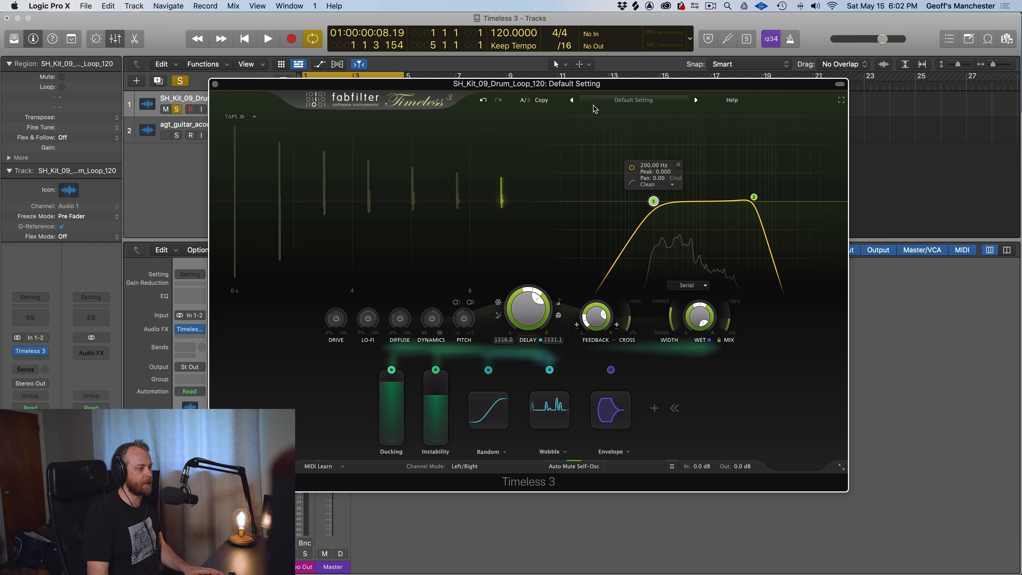
Load the Clean preset, set its delay sync to a 1/8 note, and audition it on the drum loop
left_click(572, 101)
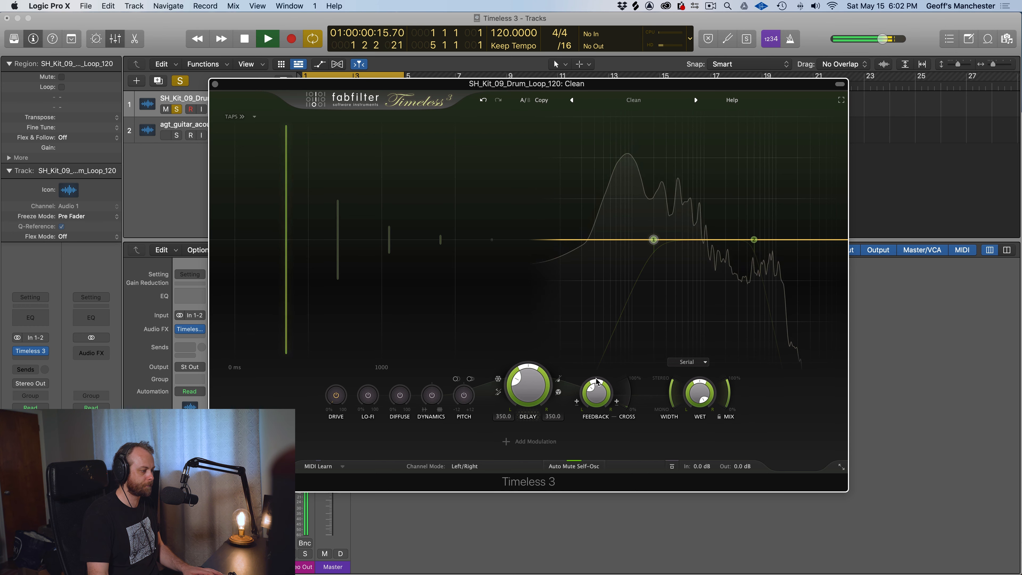
key("space")
left_click(559, 379)
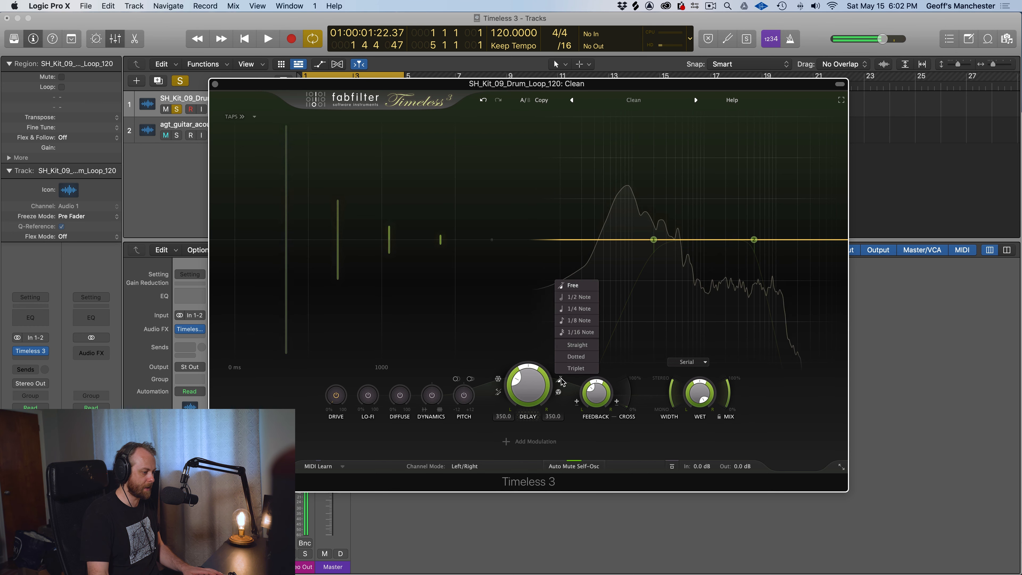
left_click(578, 321)
key("space")
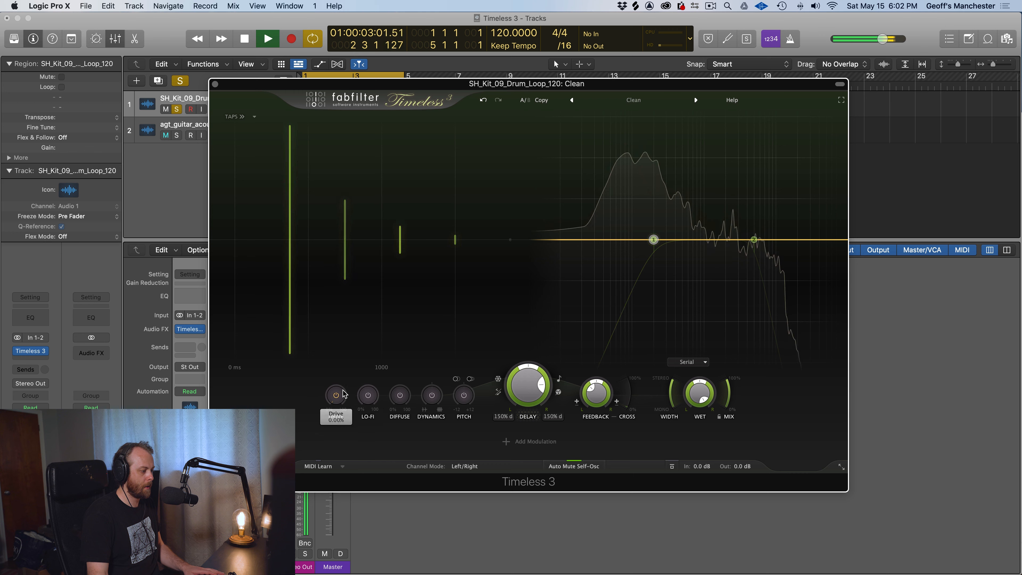
key("space")
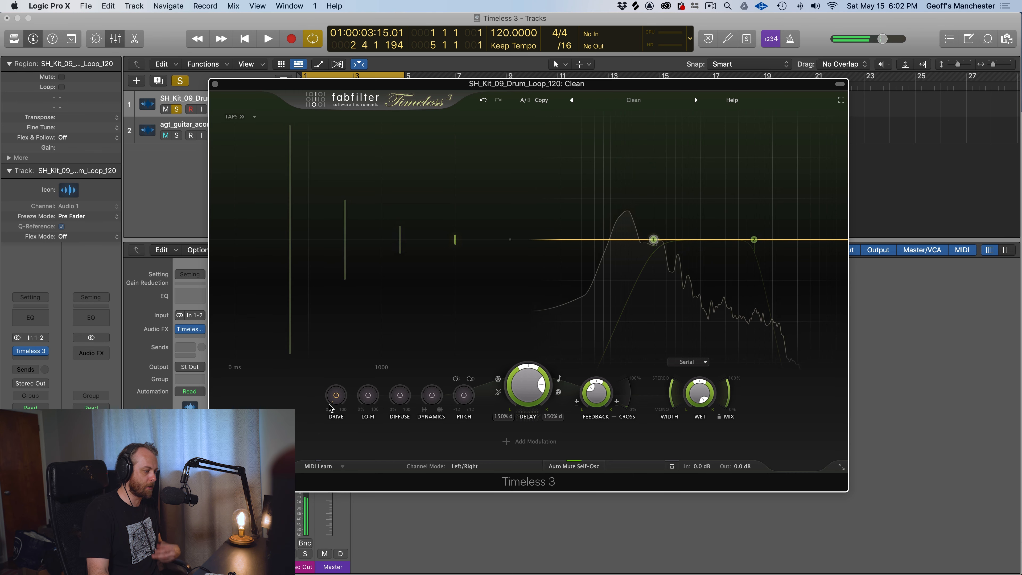
Audition Drive on the drum loop by raising it to about 80%, and return it to zero
mouse_move(333, 402)
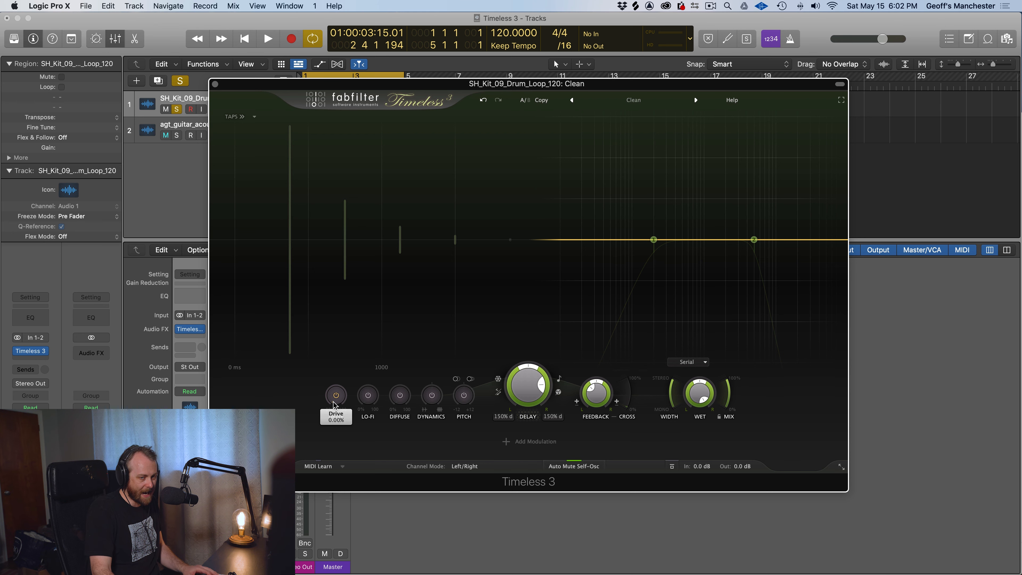
key("space")
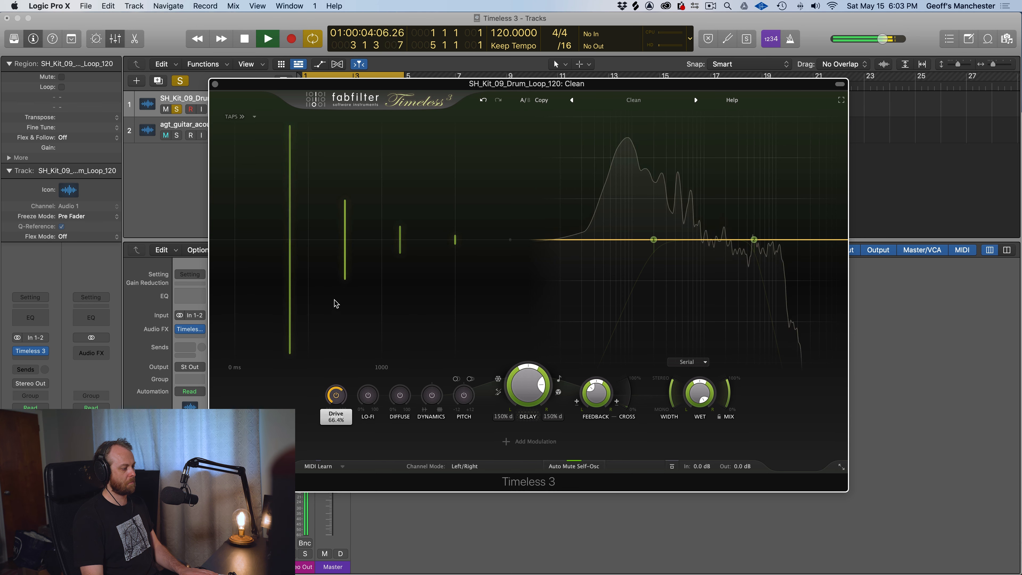
left_click_drag(340, 264, 342, 257)
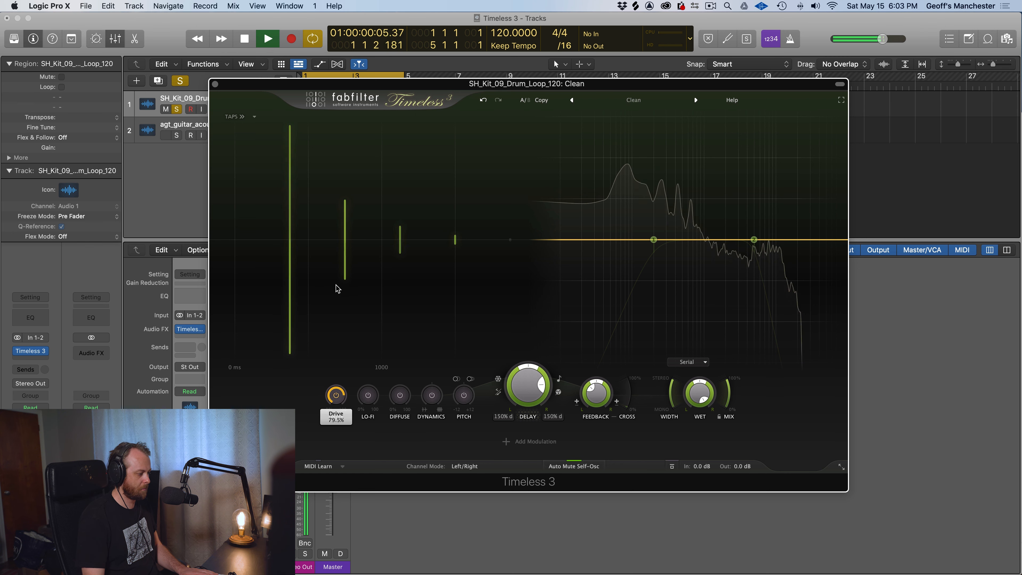
left_click_drag(325, 360, 330, 397)
key("space")
left_click(368, 395)
left_click(339, 396)
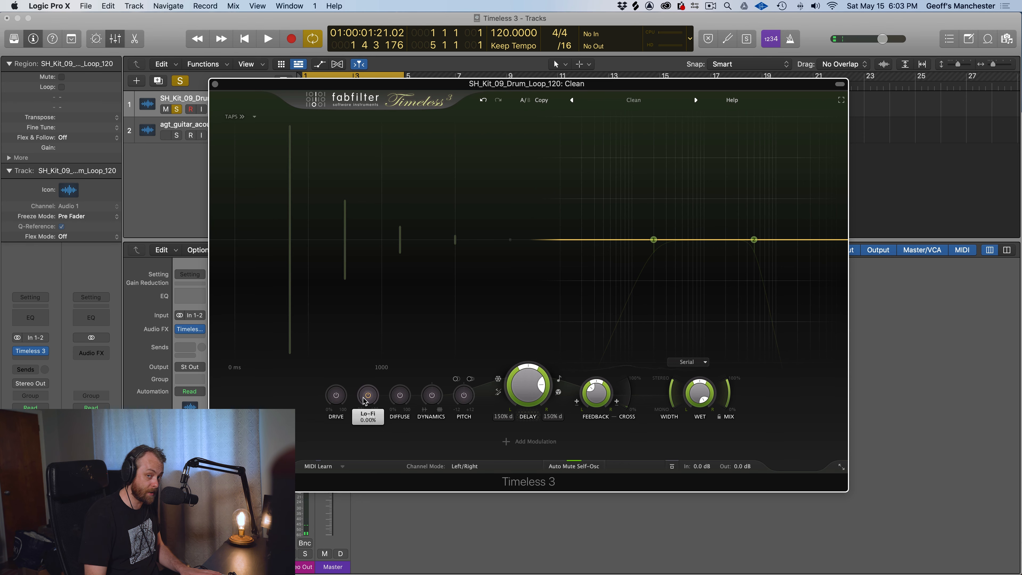
Audition Lo-Fi on the drum loop by raising it to about 90%, and reset it to zero
left_click_drag(364, 401, 363, 351)
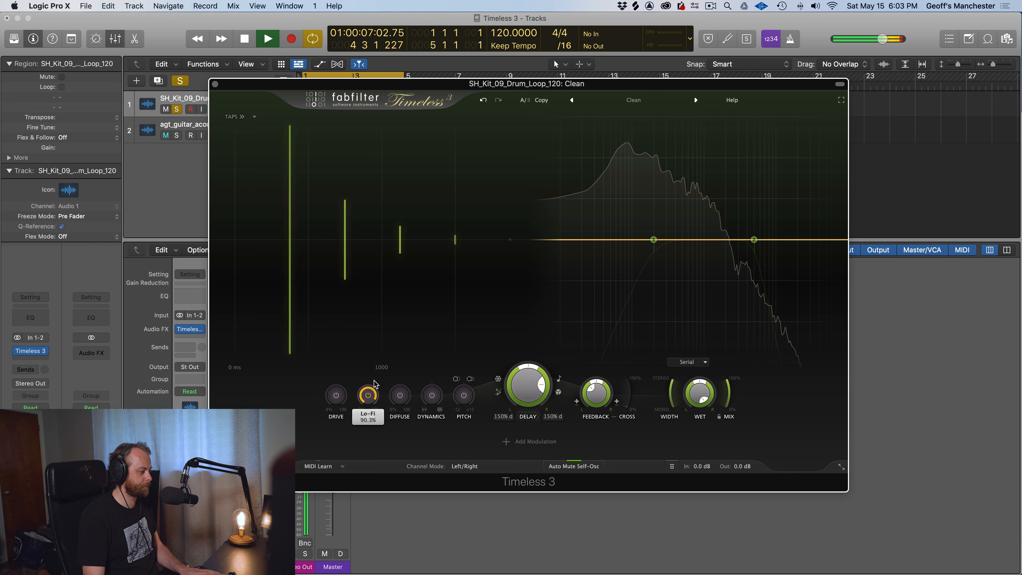
double_click(367, 395)
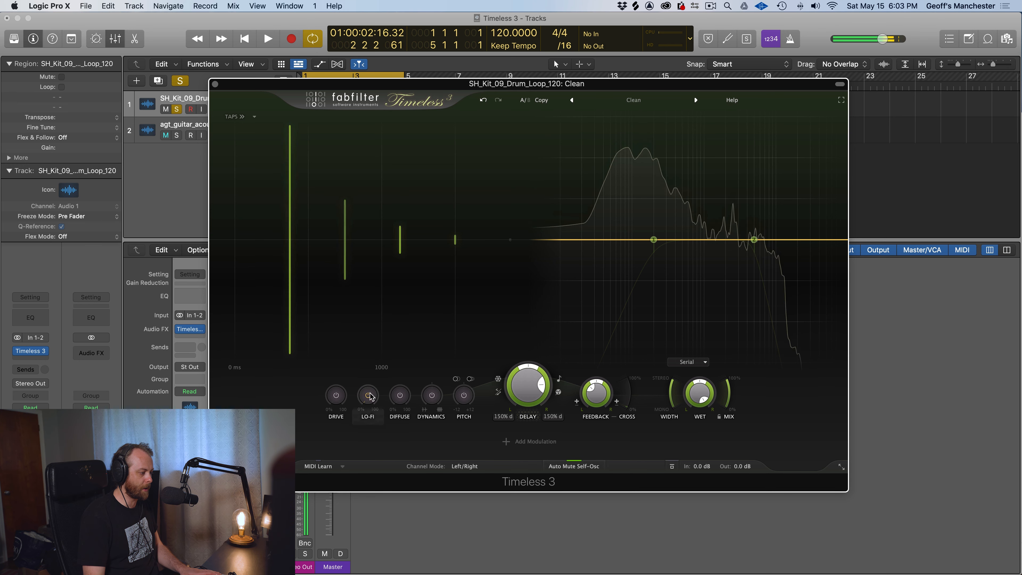
key("space")
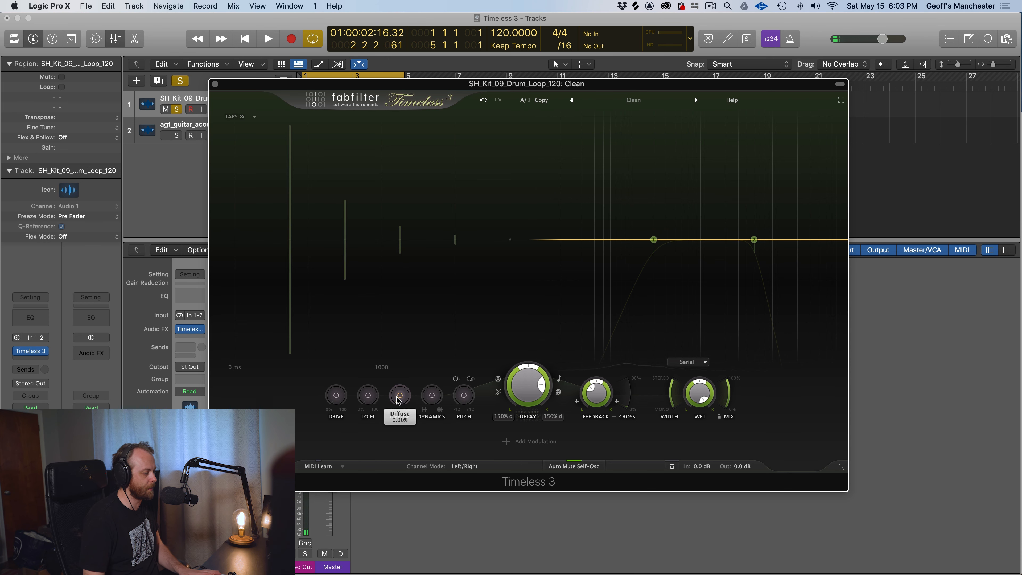
Play the drum loop while raising the Diffuse amount slightly
key("space")
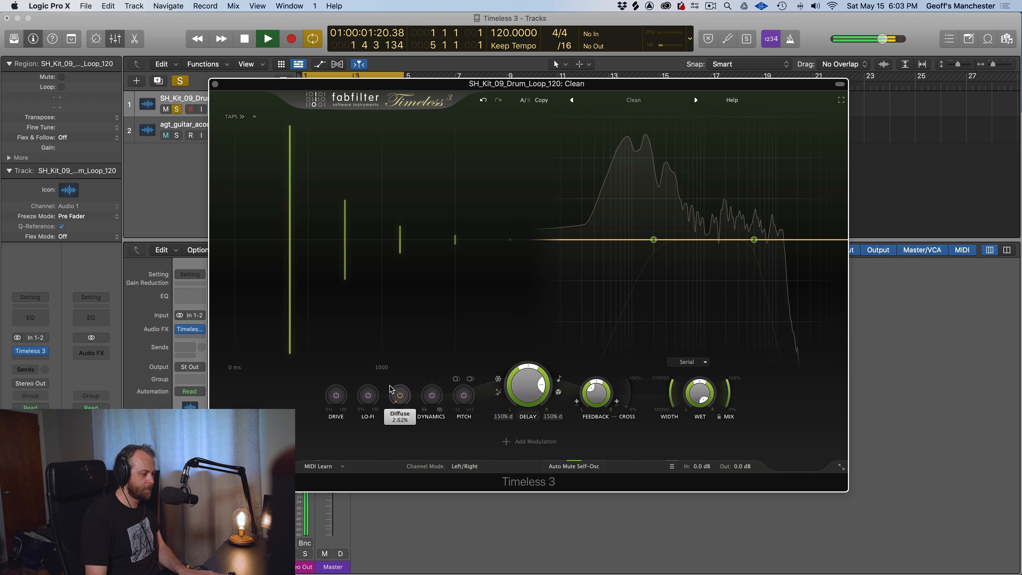
key("space")
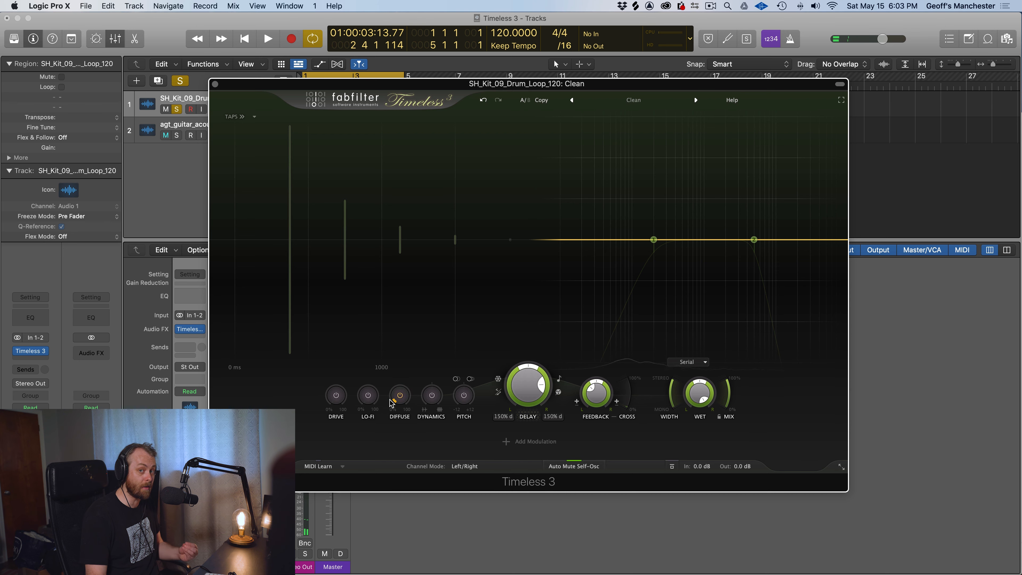
Reset Diffuse to zero and audition Dynamics on the drum loop by lowering it to about -1
left_click_drag(392, 403, 383, 490)
key("space")
key("space")
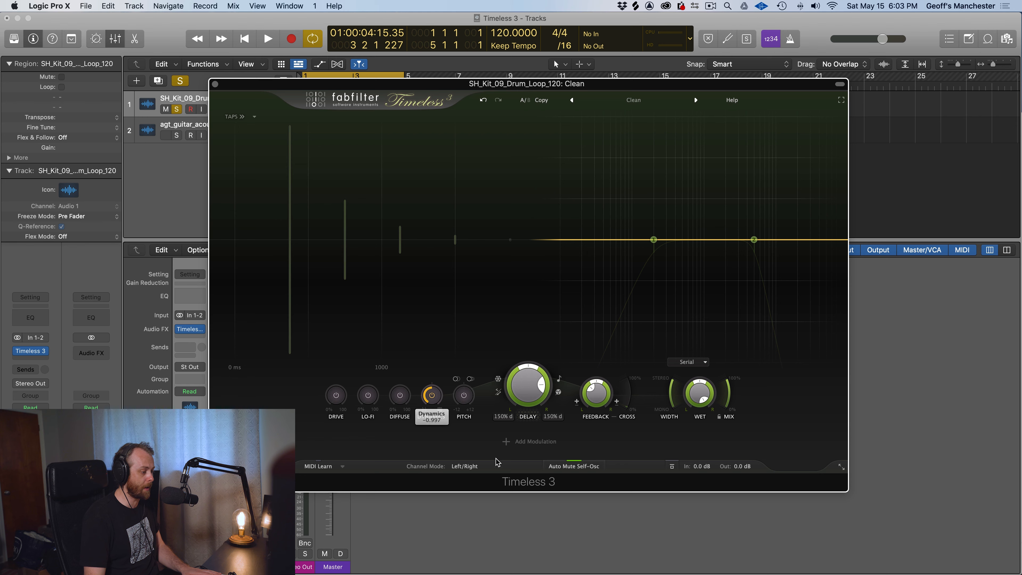
key("space")
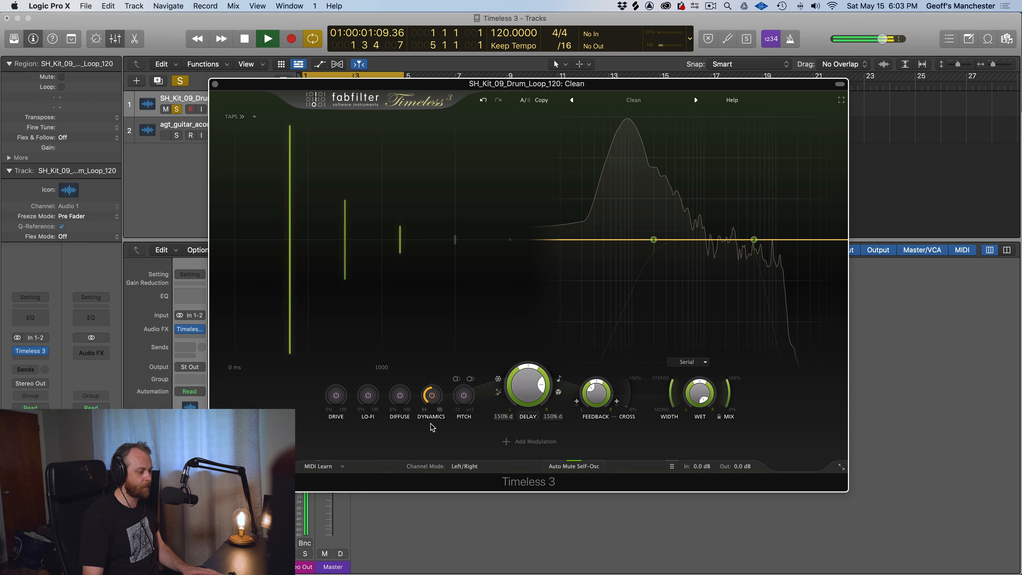
key("space")
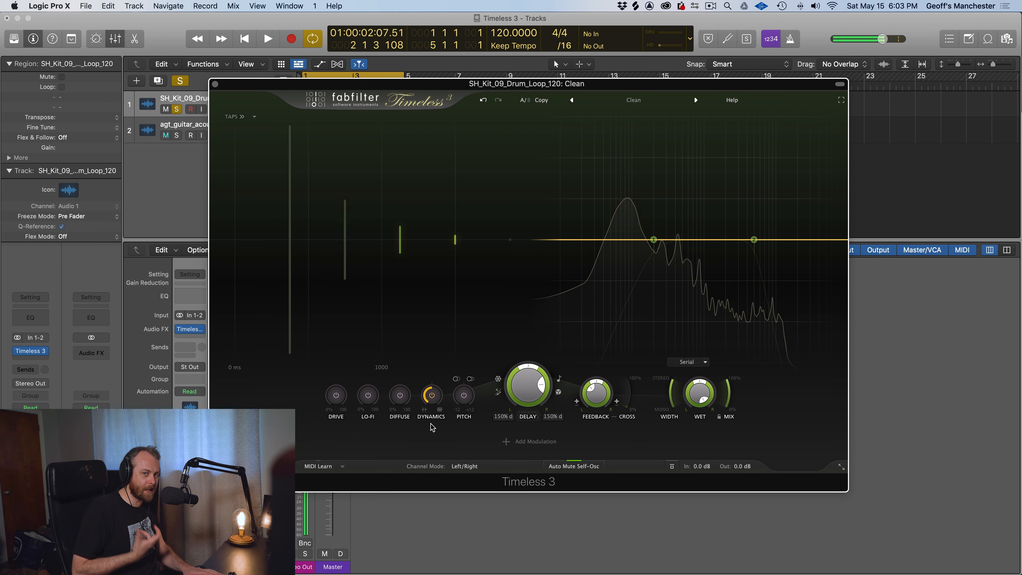
key("space")
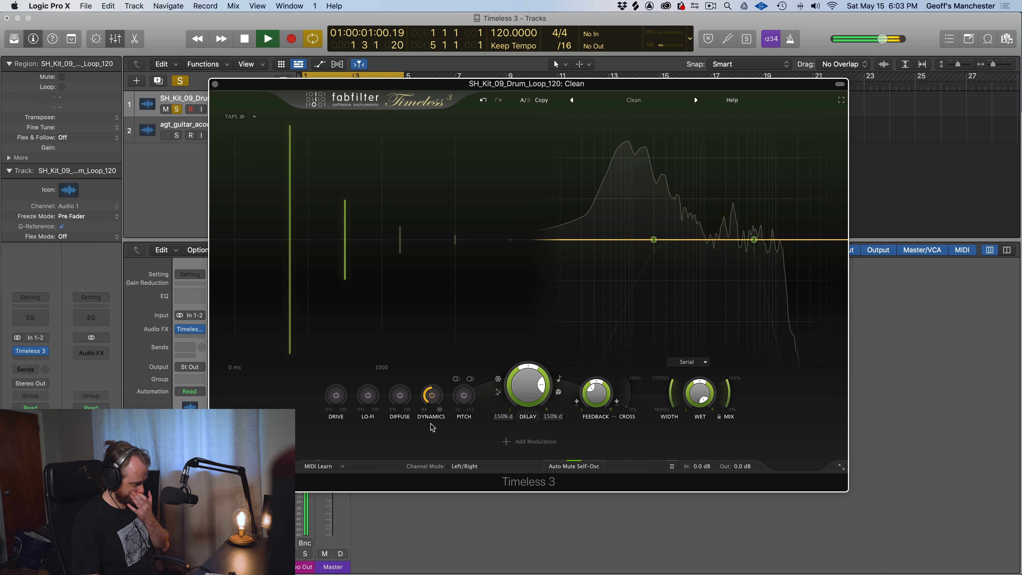
Audition Dynamics on the drum loop at 1.000 and near its negative extreme, and reset it to zero
mouse_move(432, 401)
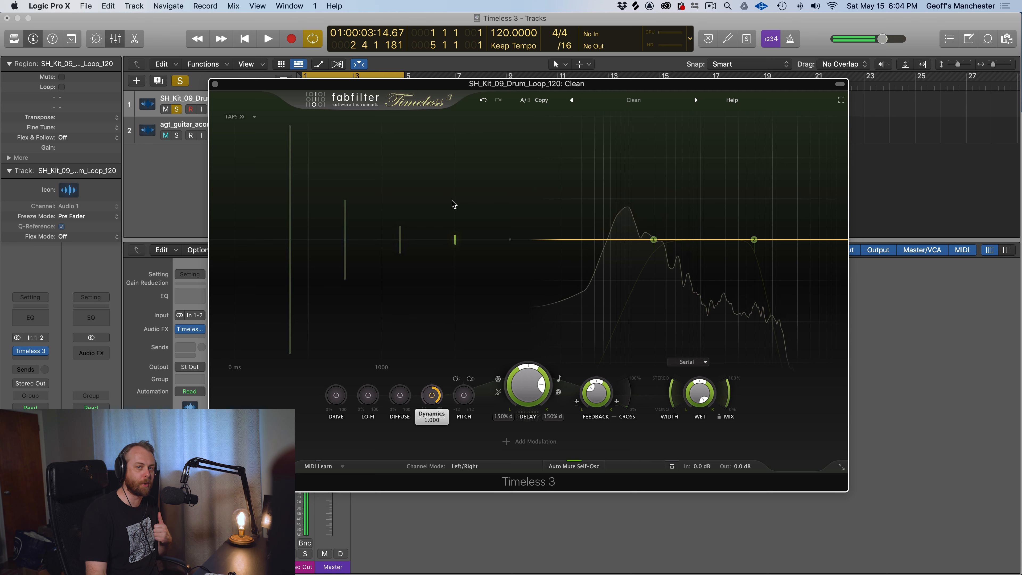
key("space")
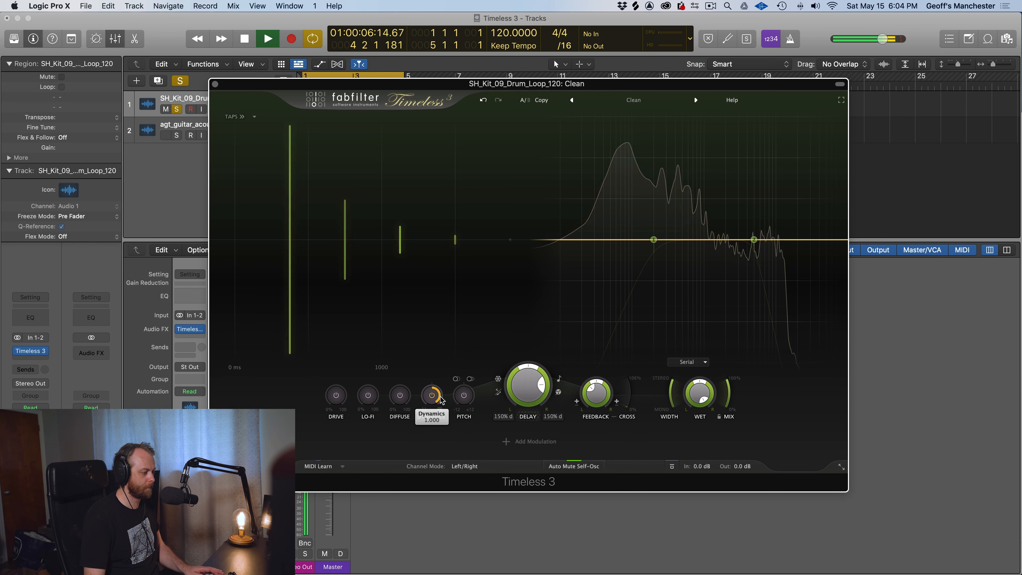
left_click_drag(429, 477, 428, 542)
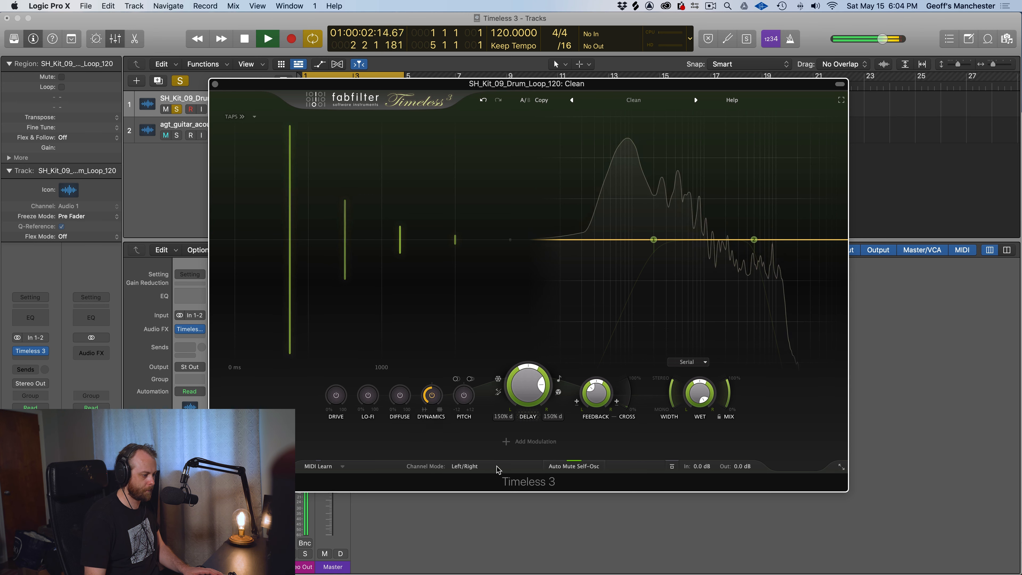
key("space")
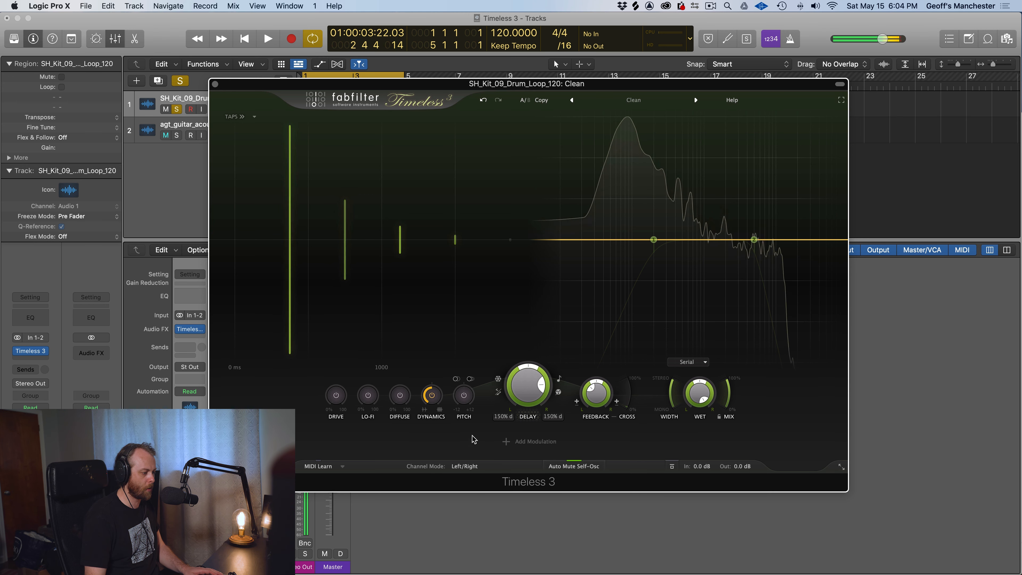
left_click(431, 395)
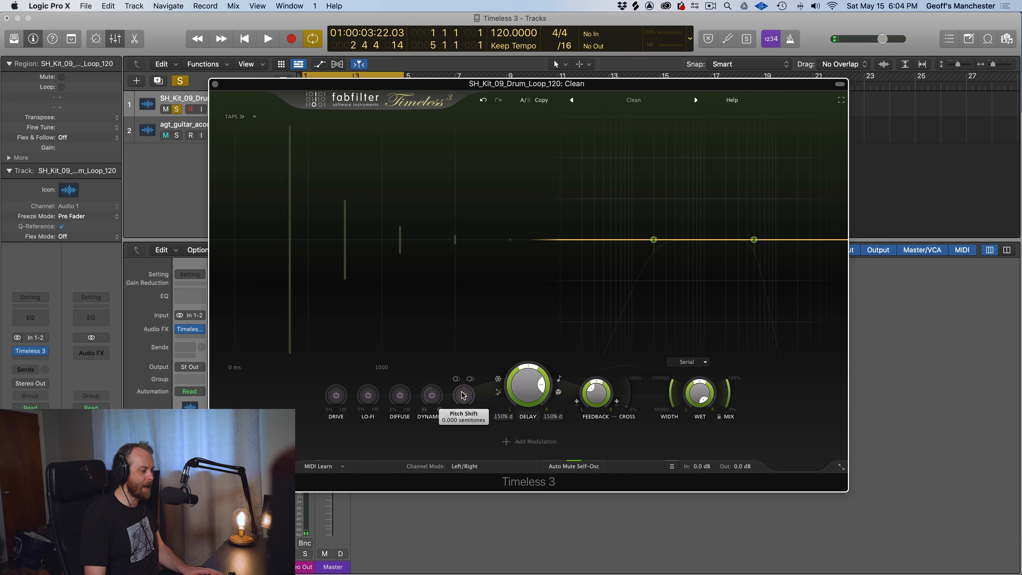
Audition Pitch Shift on the drum loop at -12 semitones and at +12 semitones
key("space")
left_click_drag(458, 410, 430, 571)
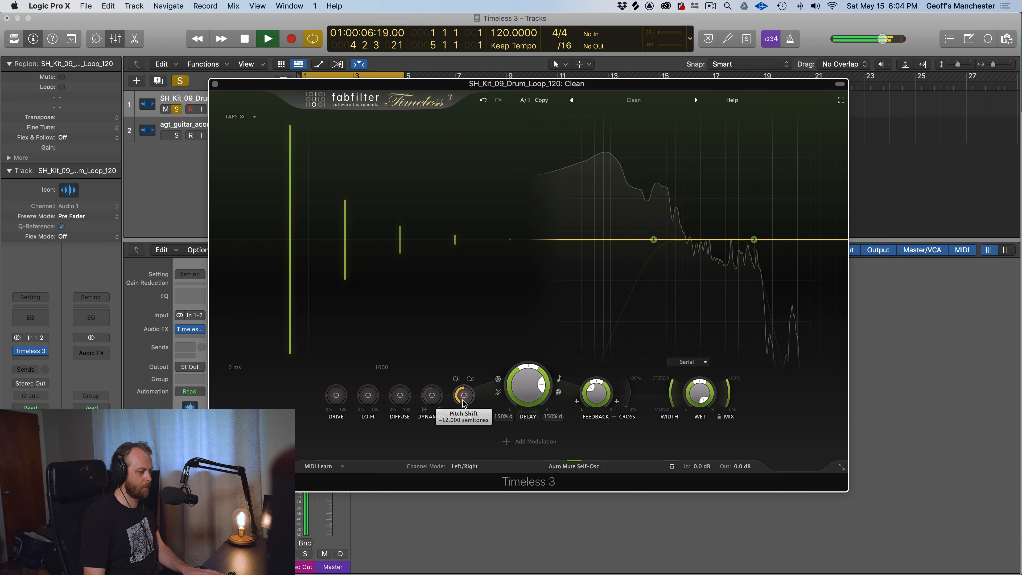
left_click_drag(463, 404, 470, 178)
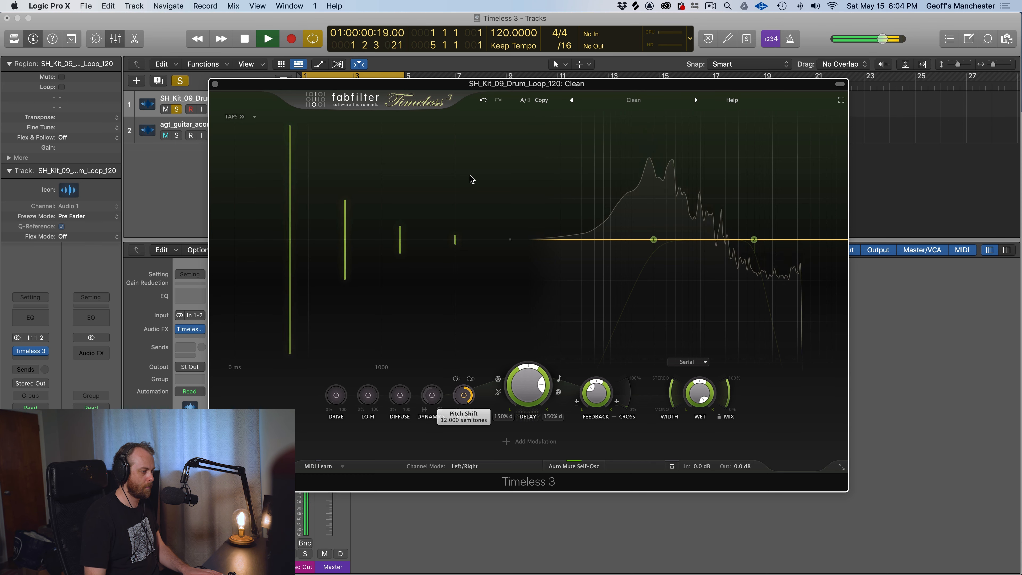
key("space")
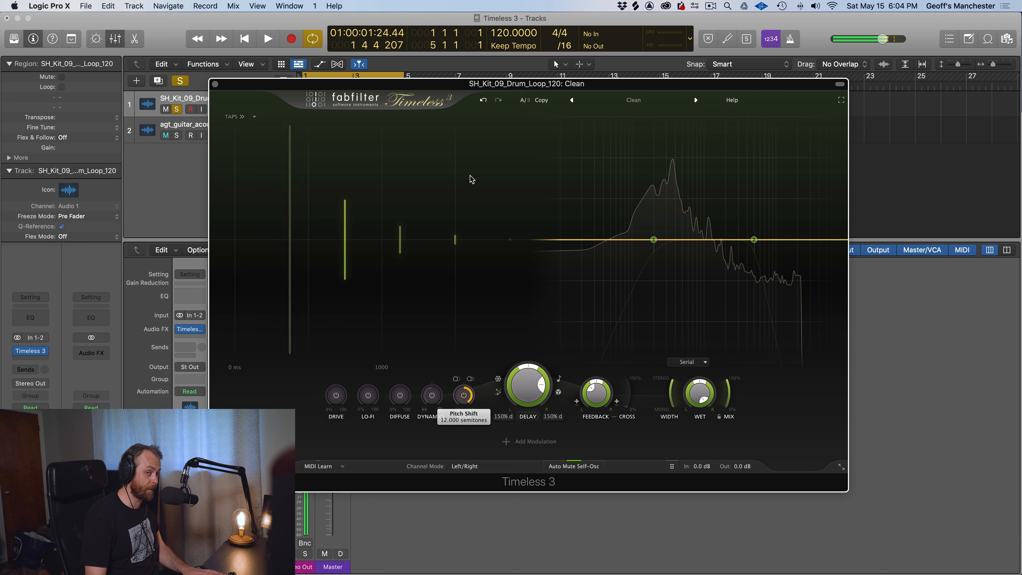
Widen the delay's frequency range during playback by lowering filter 1's cutoff to the low extreme and raising filter 2's above 5000 Hz
key("space")
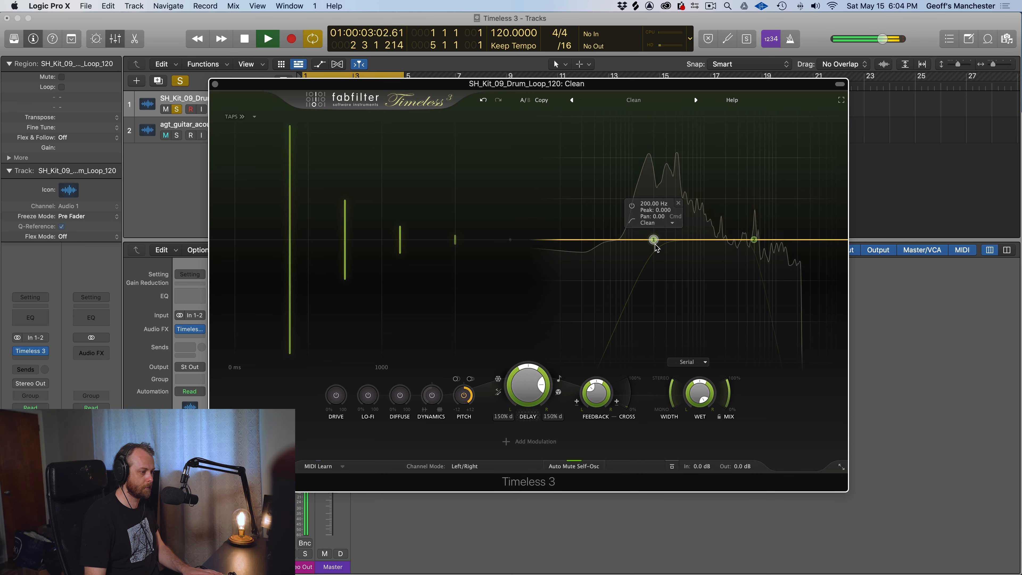
left_click_drag(653, 241, 547, 237)
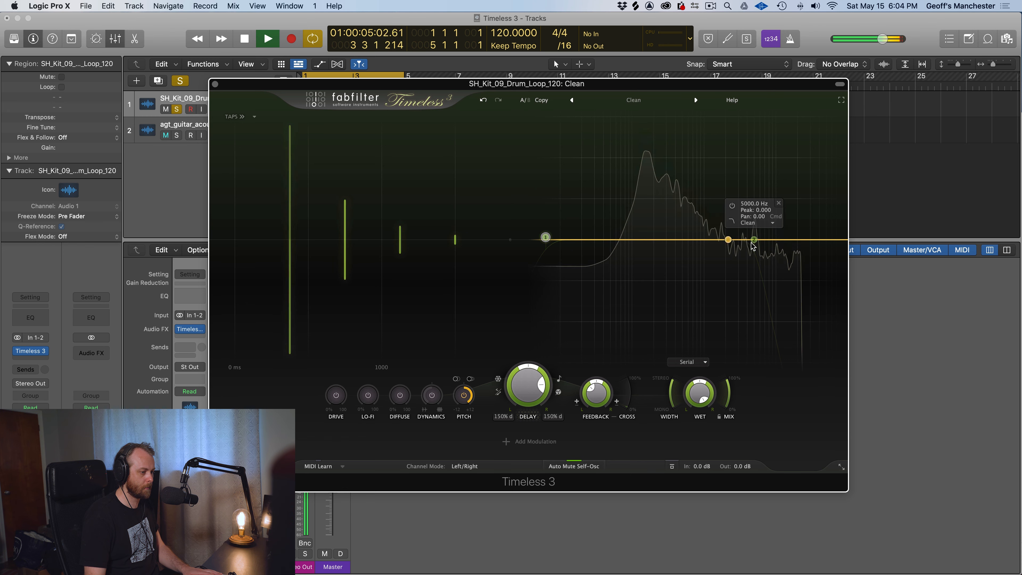
left_click_drag(754, 241, 795, 241)
key("space")
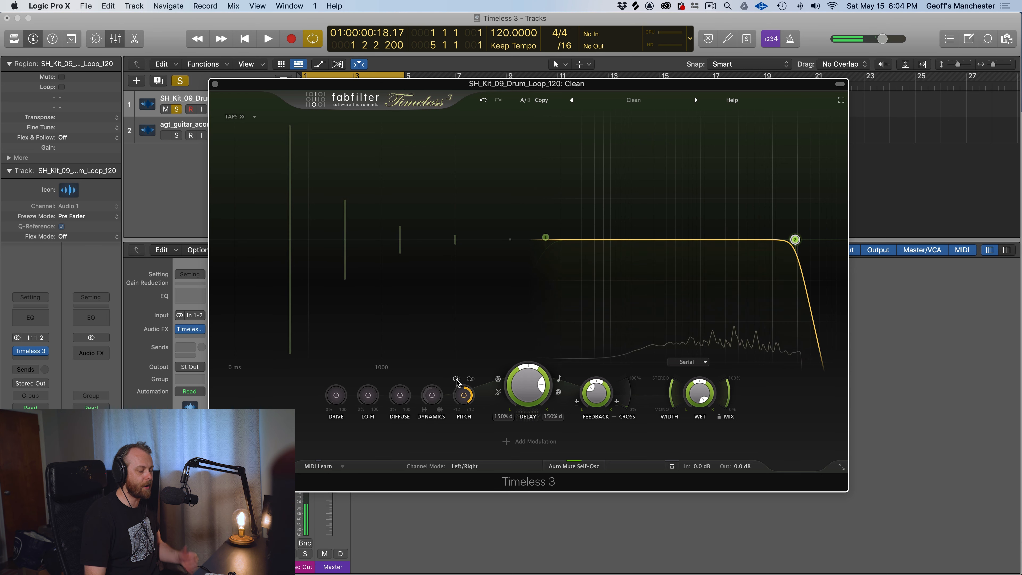
Turn on the interactive help hints for the plug-in's controls
left_click(733, 101)
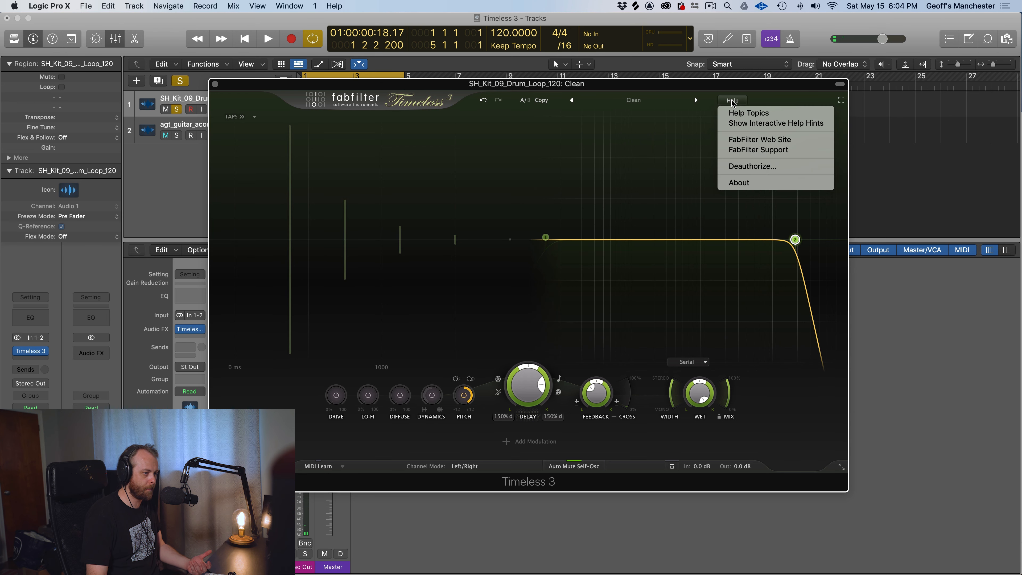
left_click(739, 124)
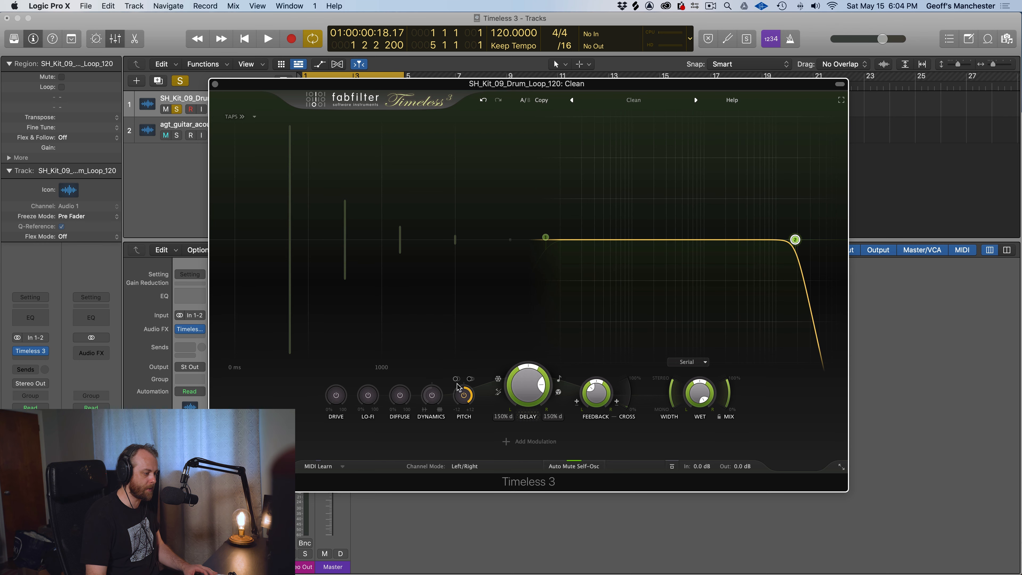
mouse_move(456, 383)
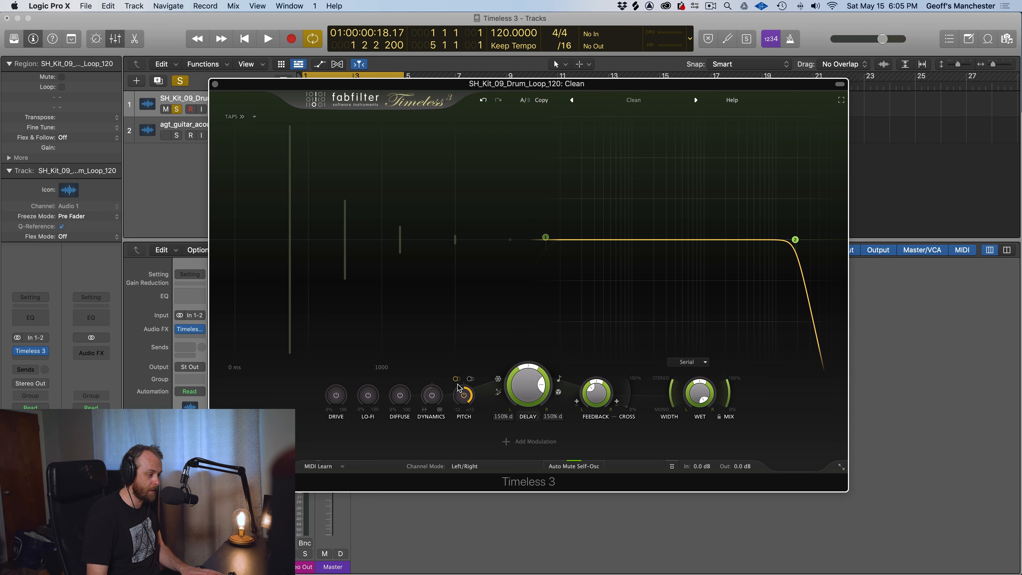
Audition smaller Pitch Shift amounts on the drum loop, first at about -1.3 semitones and finally at a moderate upward shift
key("space")
left_click_drag(461, 430, 465, 492)
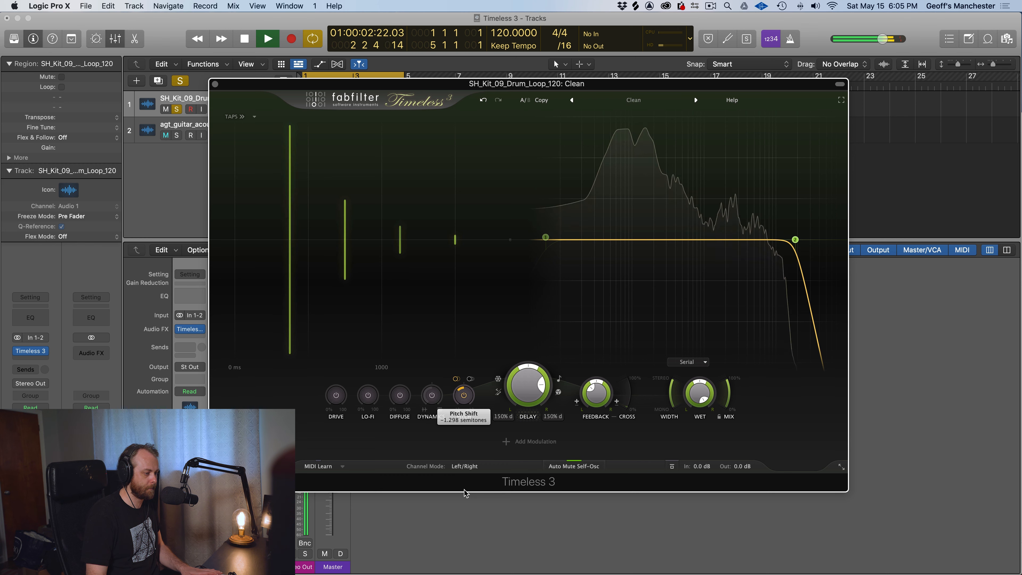
key("space")
key("space")
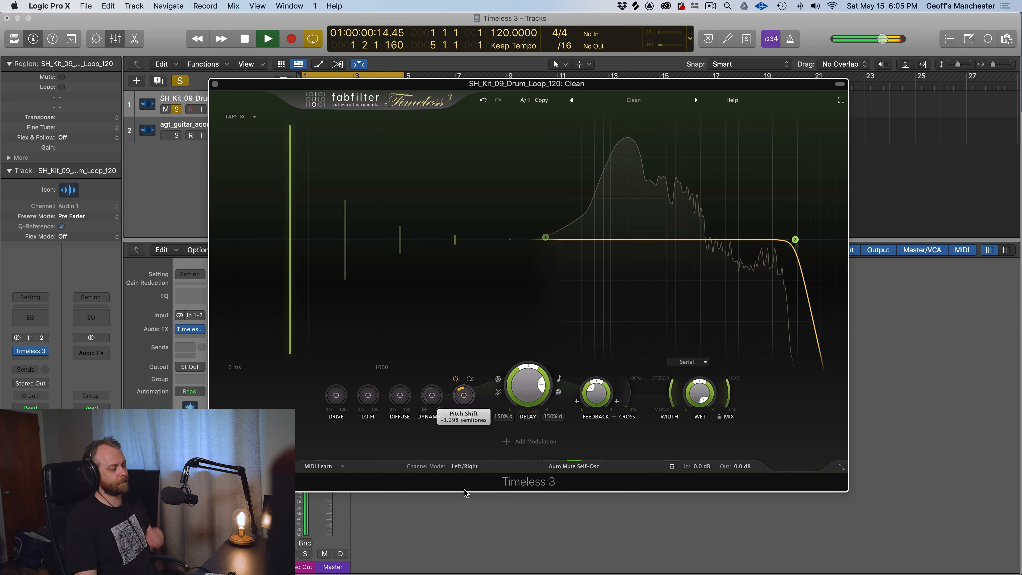
left_click_drag(456, 396, 466, 330)
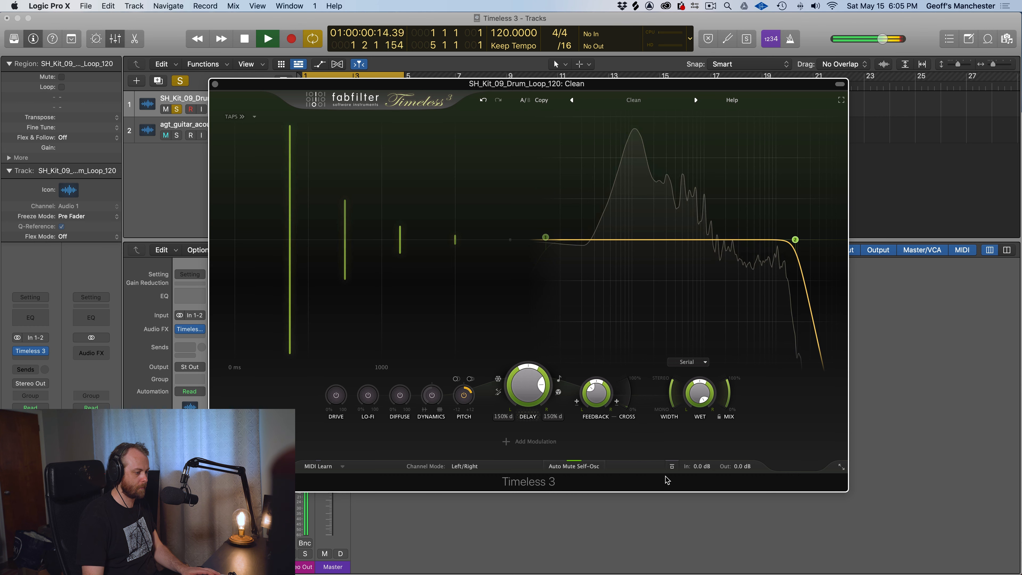
key("space")
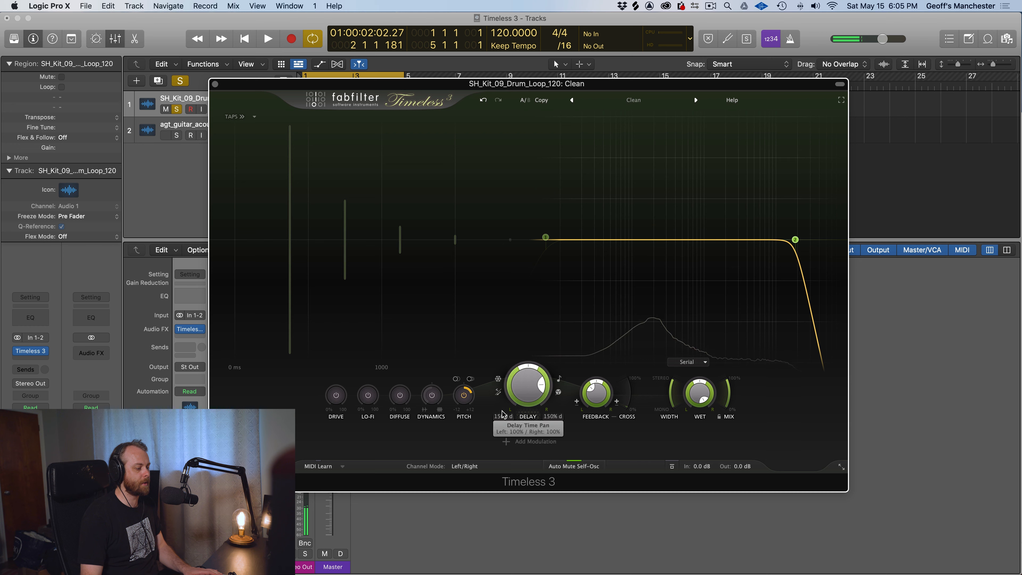
Lower the delay offset to 103% and check the interactive help hints setting
left_click_drag(528, 387, 527, 434)
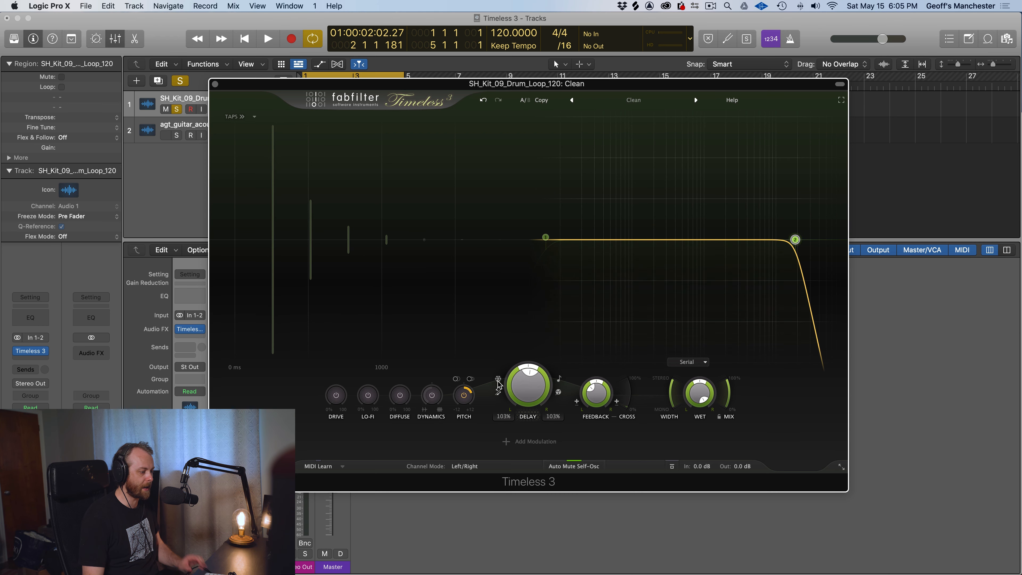
mouse_move(498, 380)
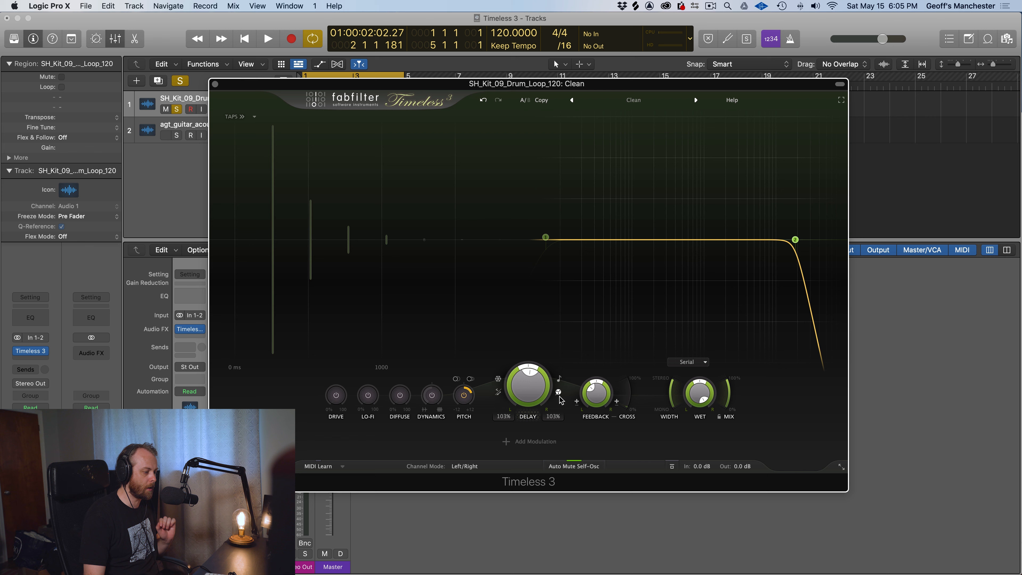
left_click(731, 100)
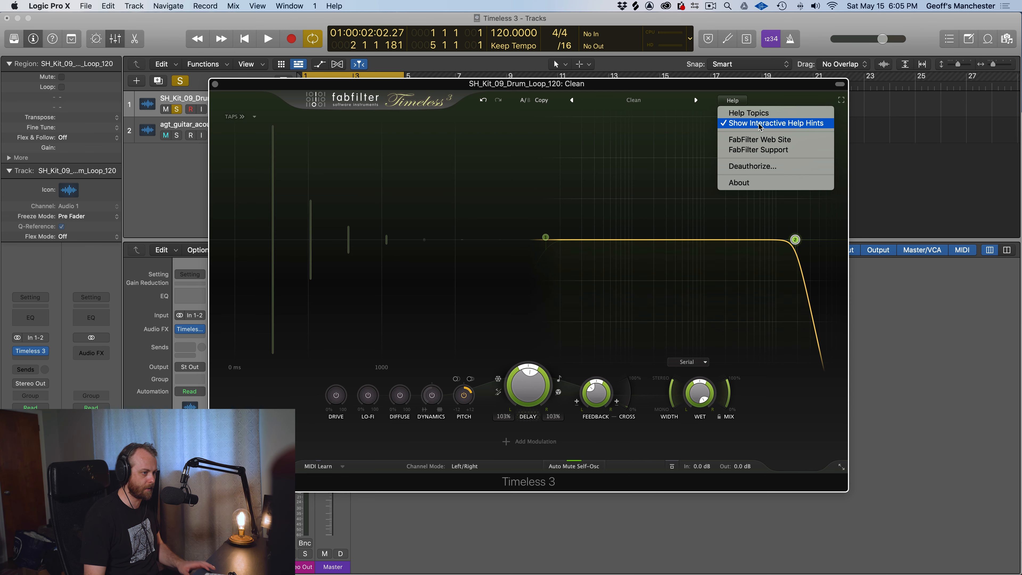
left_click(743, 116)
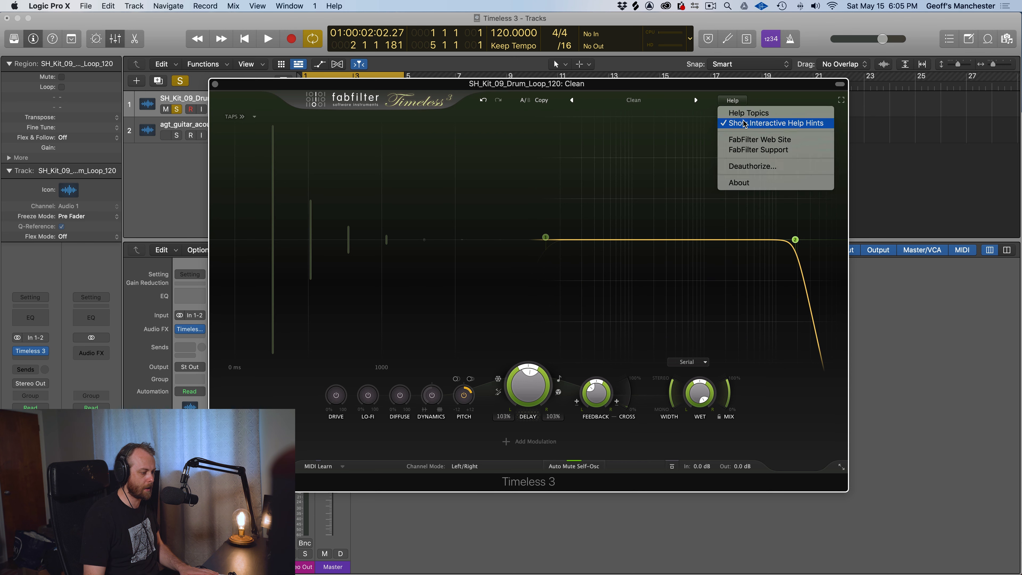
left_click(498, 379)
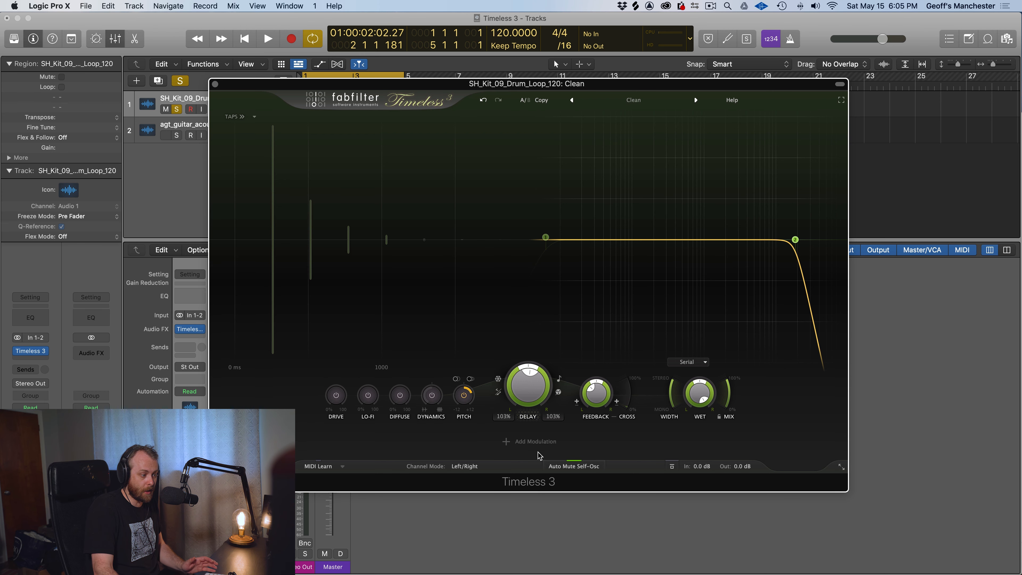
Compare the delay's Ping Pong L-R and Ping Pong R-L modes, finishing on Ping Pong L-R
left_click(497, 392)
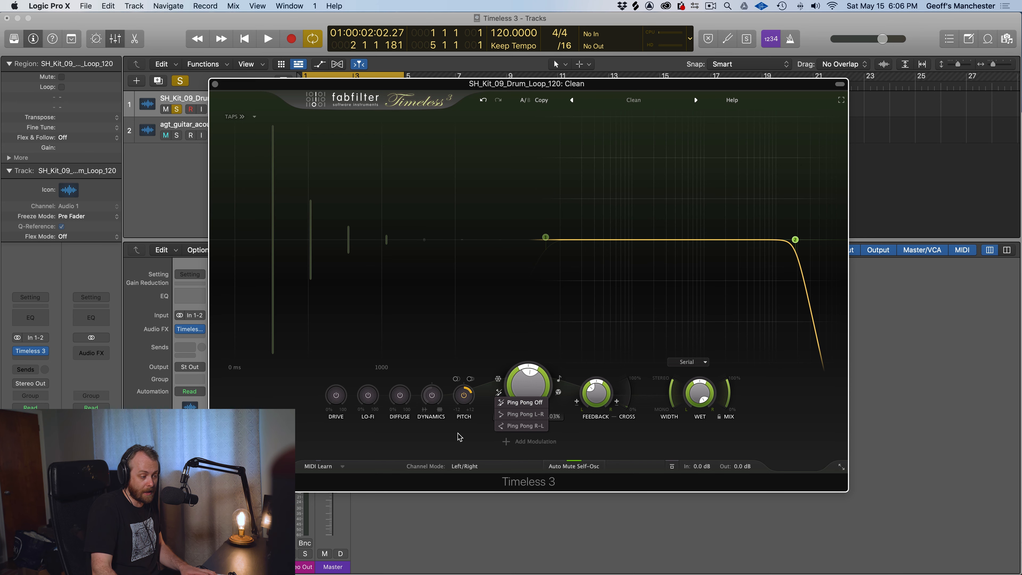
left_click(517, 415)
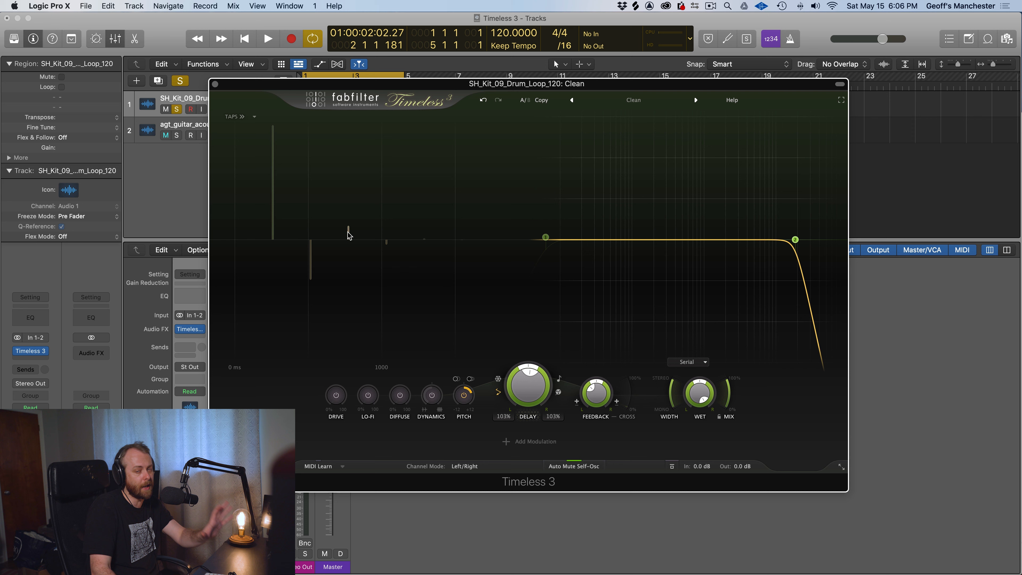
left_click(499, 393)
left_click(523, 426)
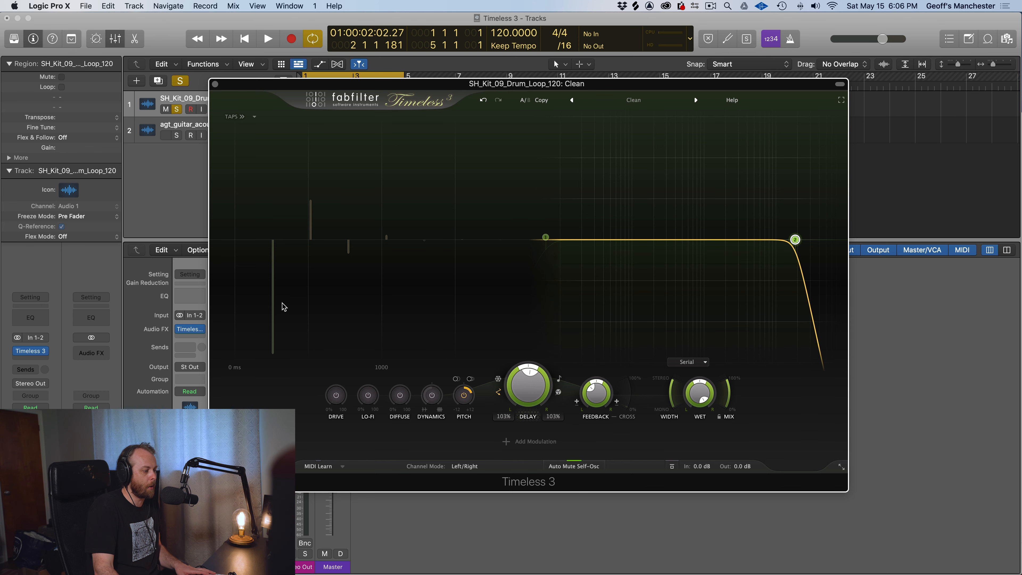
left_click(499, 394)
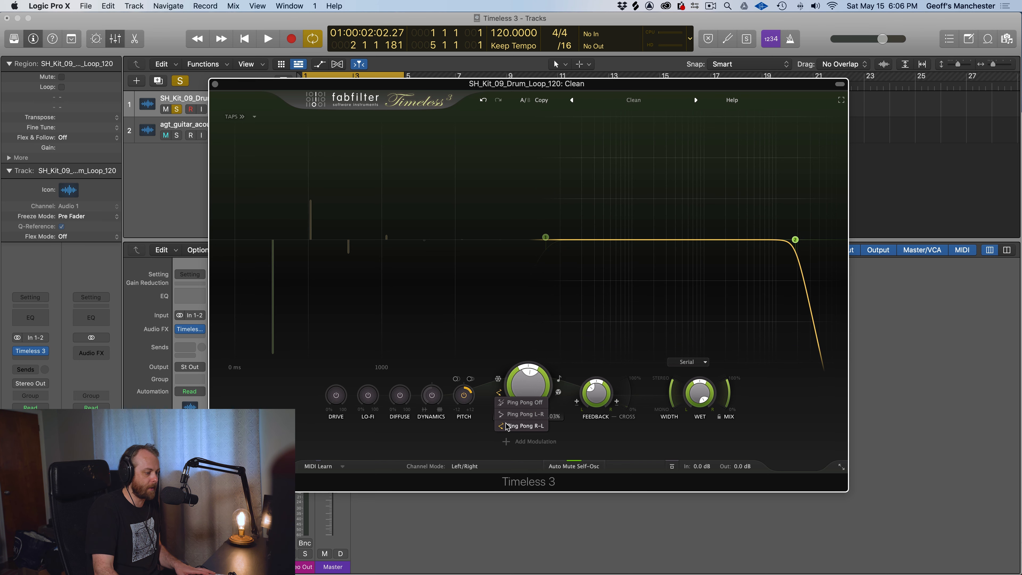
left_click(514, 415)
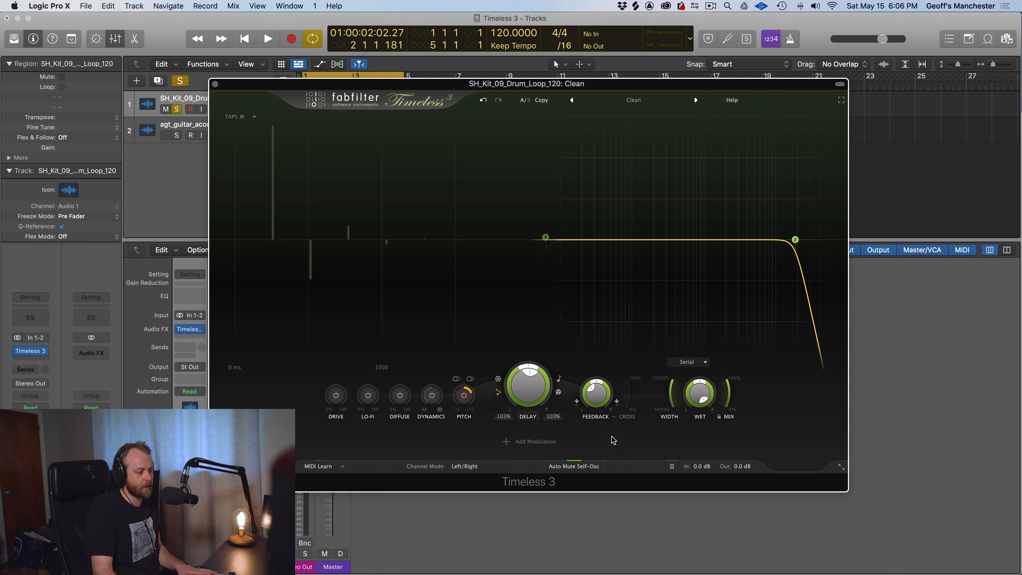
Audition the ping pong delay on the drum loop while raising the delay offset to 131%
key("space")
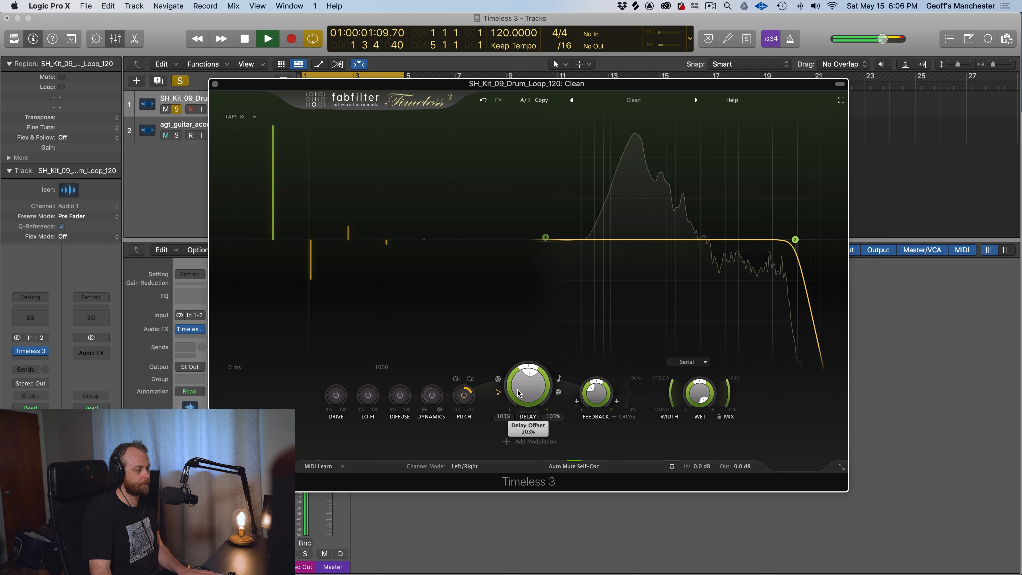
left_click_drag(518, 392, 522, 353)
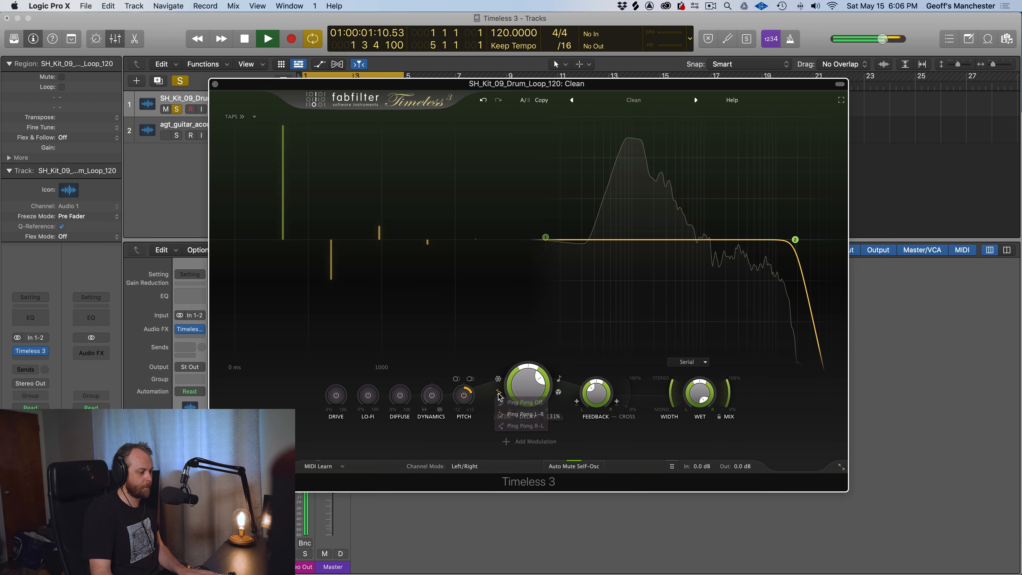
key("space")
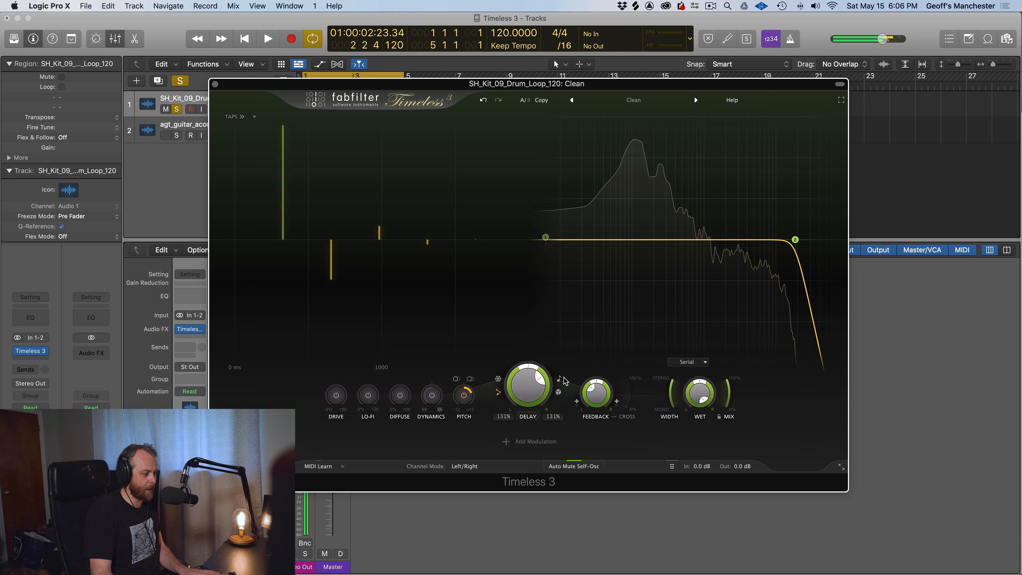
Sync the delay to 1/2 notes and audition it on the drum loop with the pitch shift switched off
left_click(559, 378)
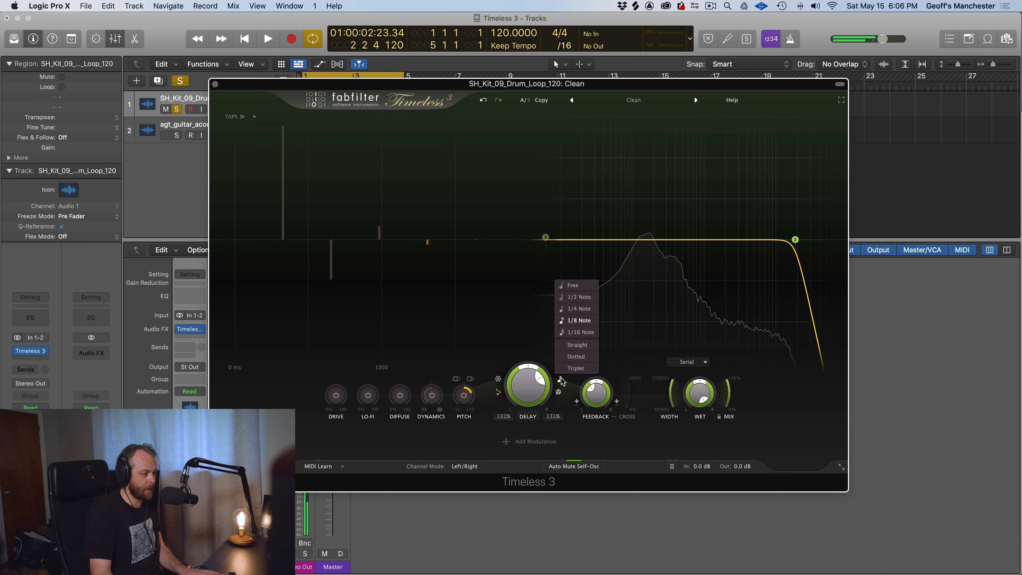
left_click(575, 298)
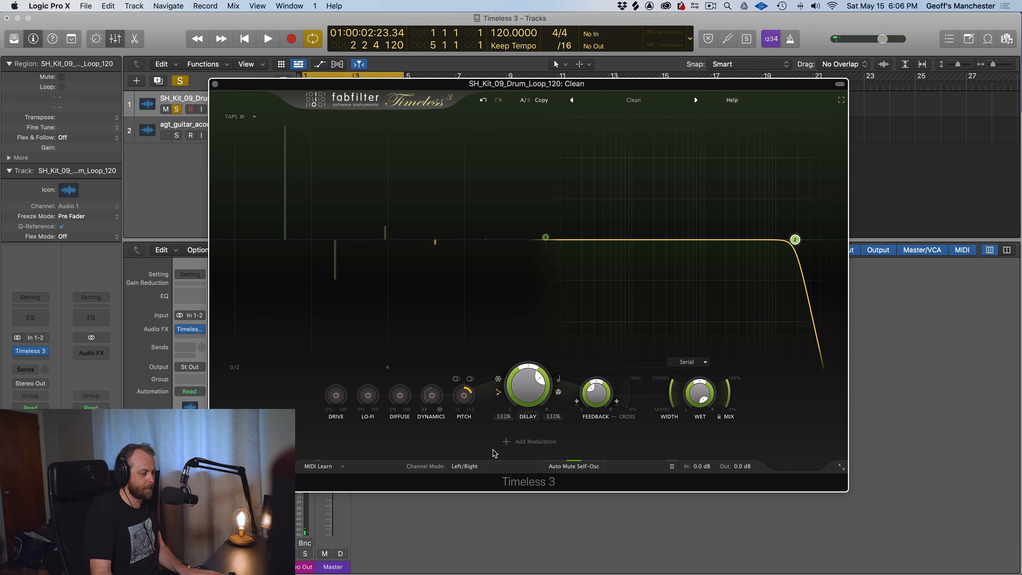
key("space")
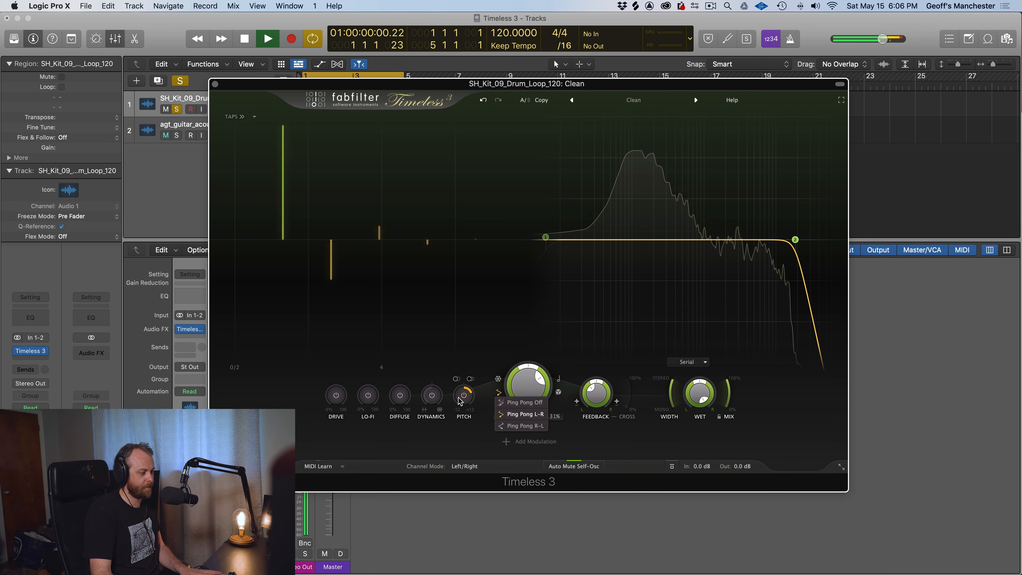
key("space")
left_click(506, 404)
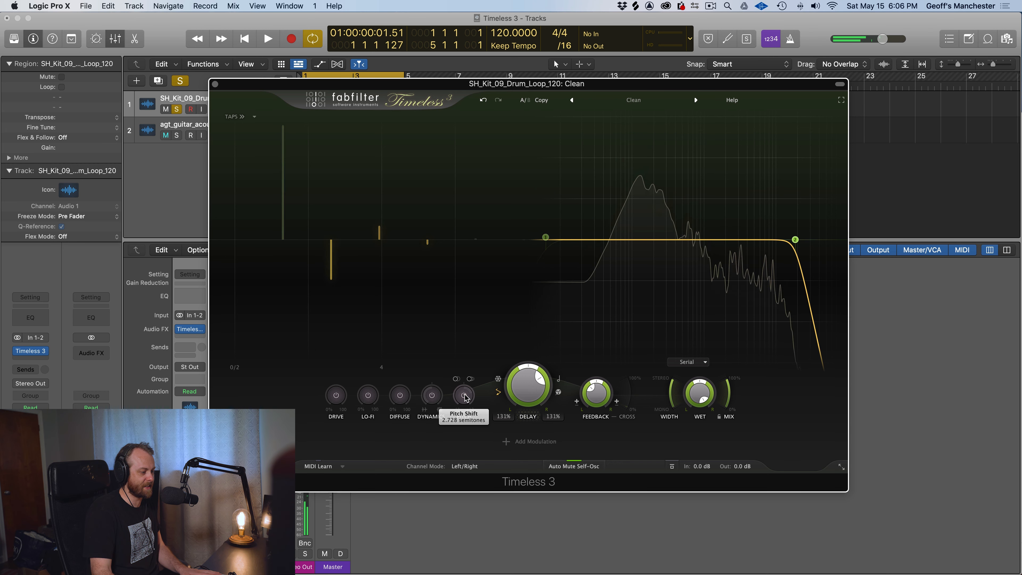
key("space")
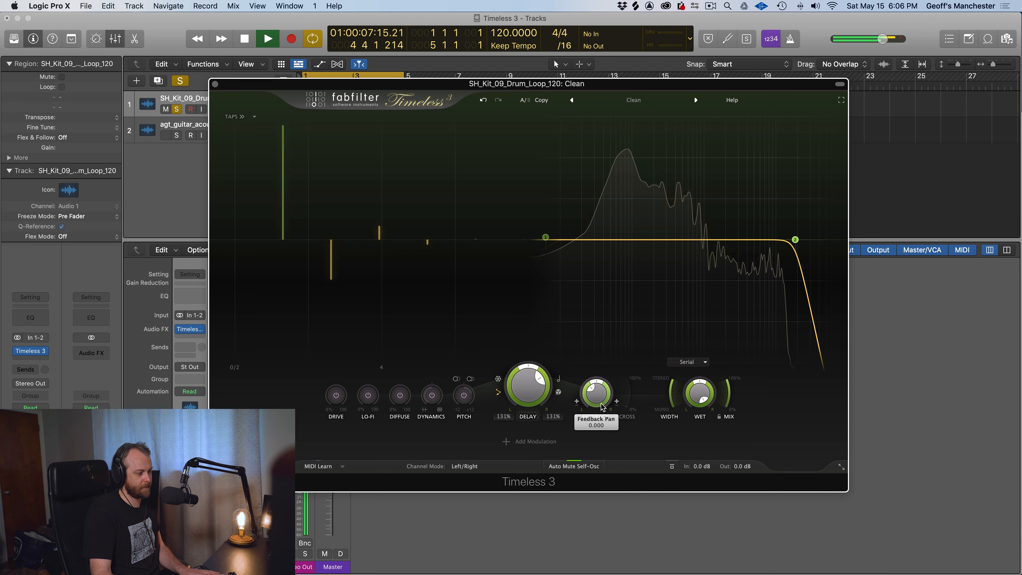
key("space")
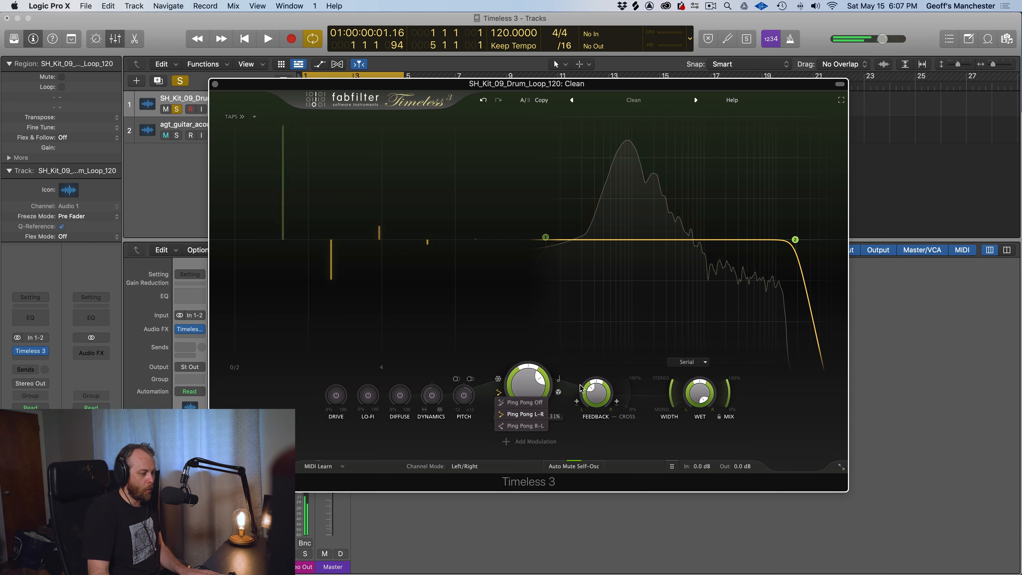
Set the delay sync to Free, try a delay time of about 224 ms and reset it to 350 ms
left_click(559, 380)
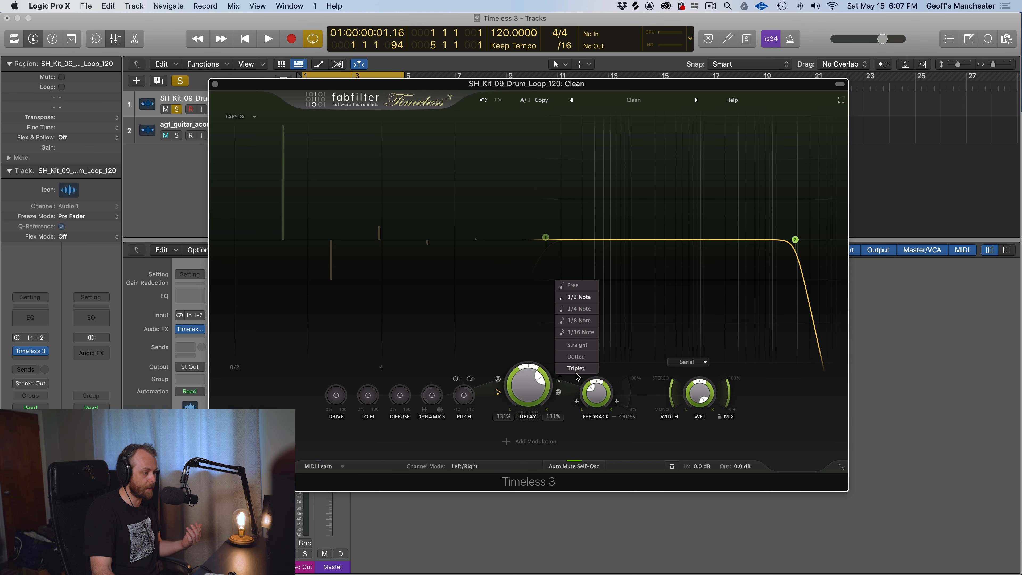
left_click(579, 286)
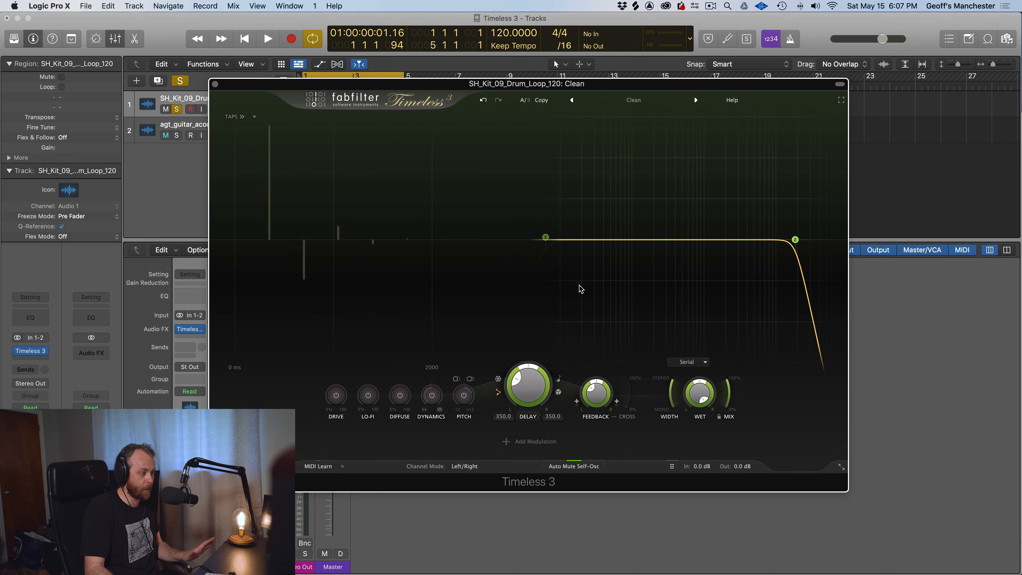
left_click_drag(530, 393, 530, 403)
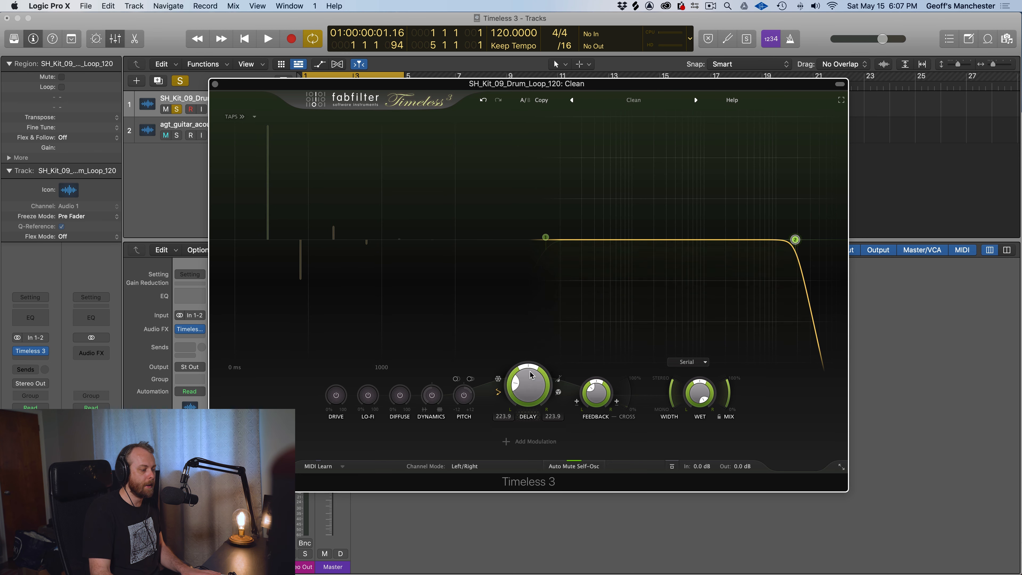
left_click(519, 387, "super")
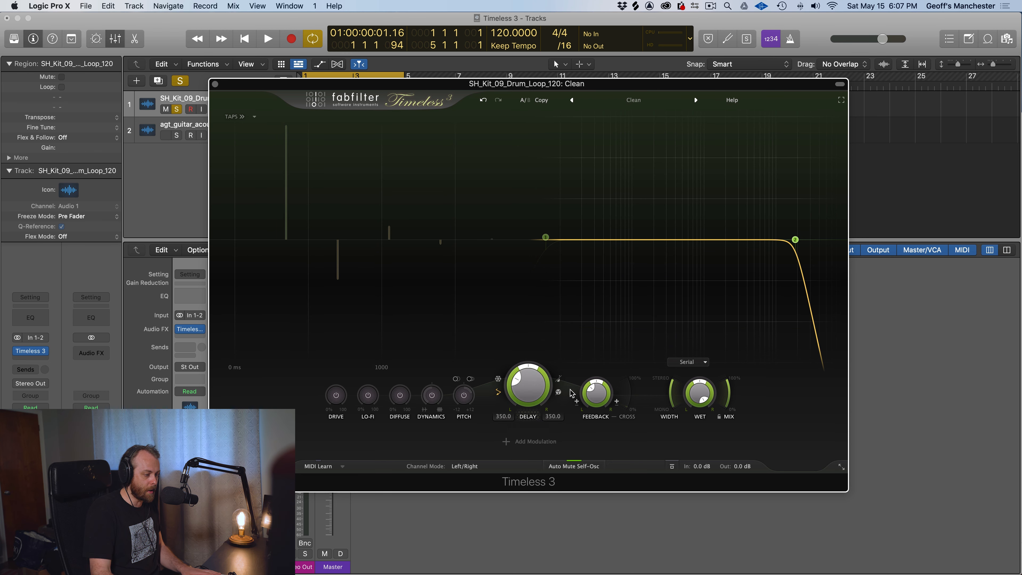
Turn ping pong off and audition delay time sweeps in Tape mode on the drum loop, ending at about 383 ms
left_click(499, 392)
left_click(510, 404)
left_click(560, 393)
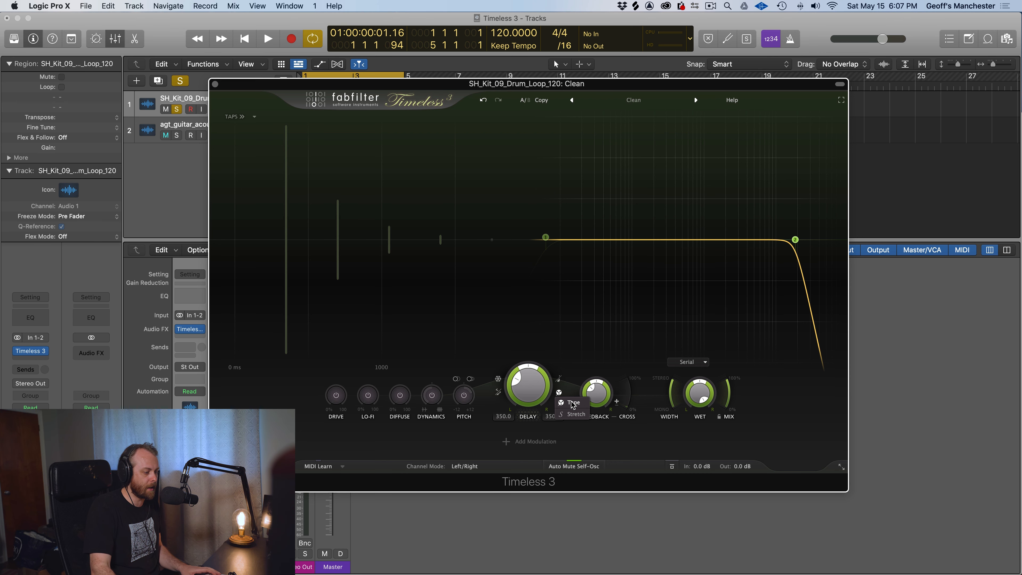
key("space")
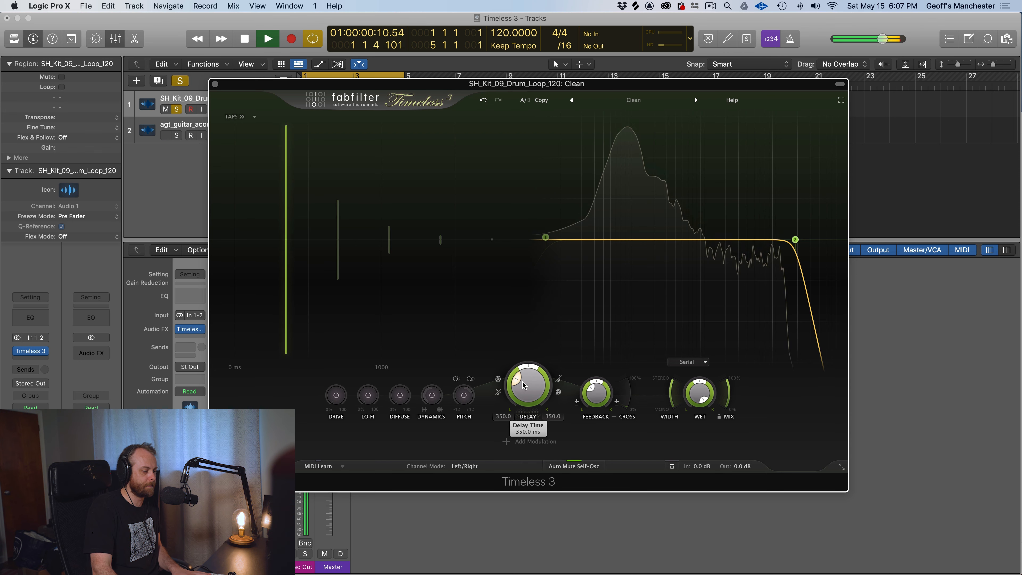
left_click_drag(524, 384, 533, 275)
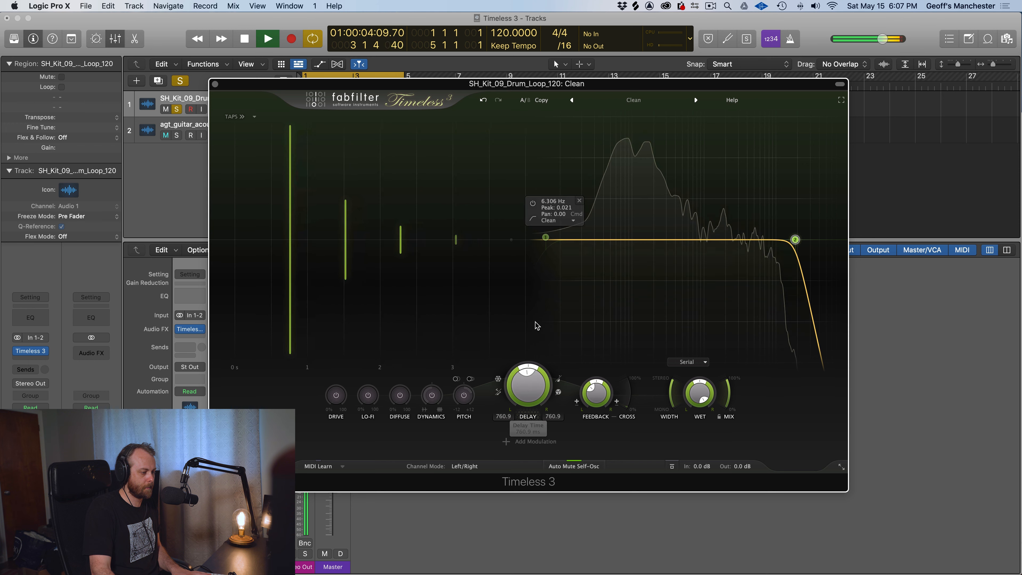
left_click_drag(528, 379, 531, 425)
Sync the delay to 1/4 notes and lower the delay offset to 62% while the drum loop plays
left_click(558, 379)
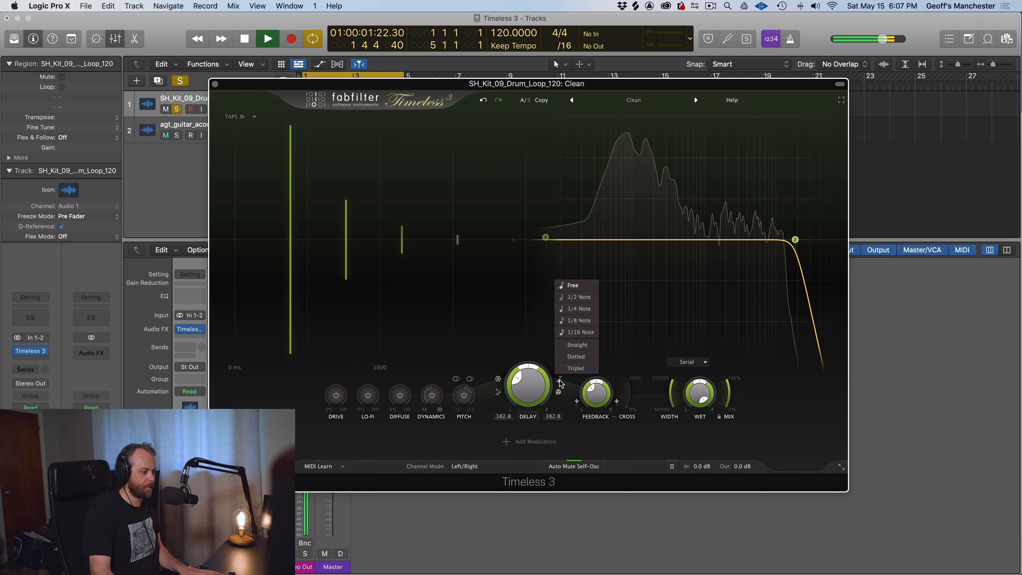
left_click(577, 310)
left_click_drag(528, 384, 558, 423)
key("space")
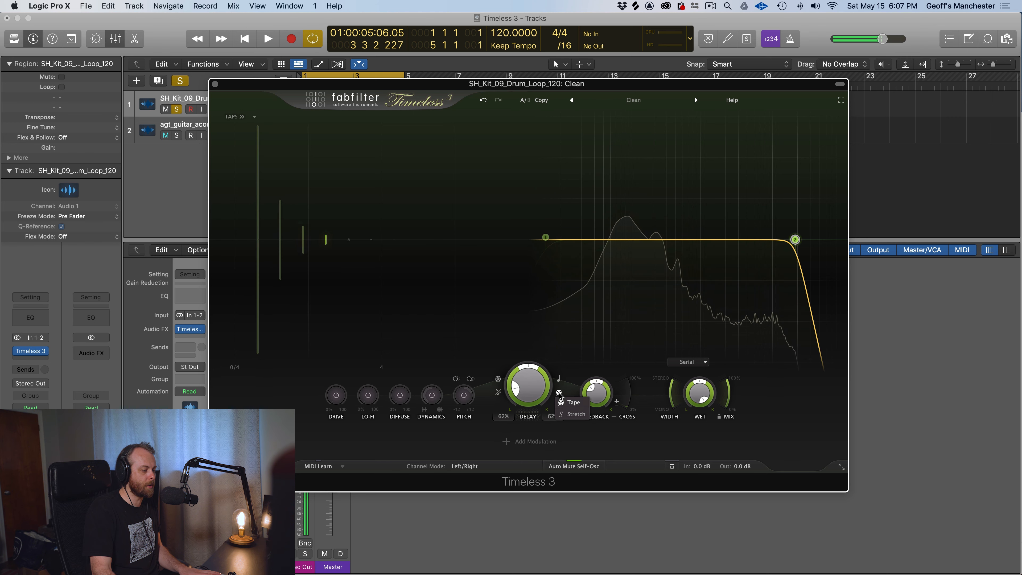
Switch the delay to Stretch mode, audition offset and delay pan changes on the loop, and reset both delays to 100%
left_click(569, 414)
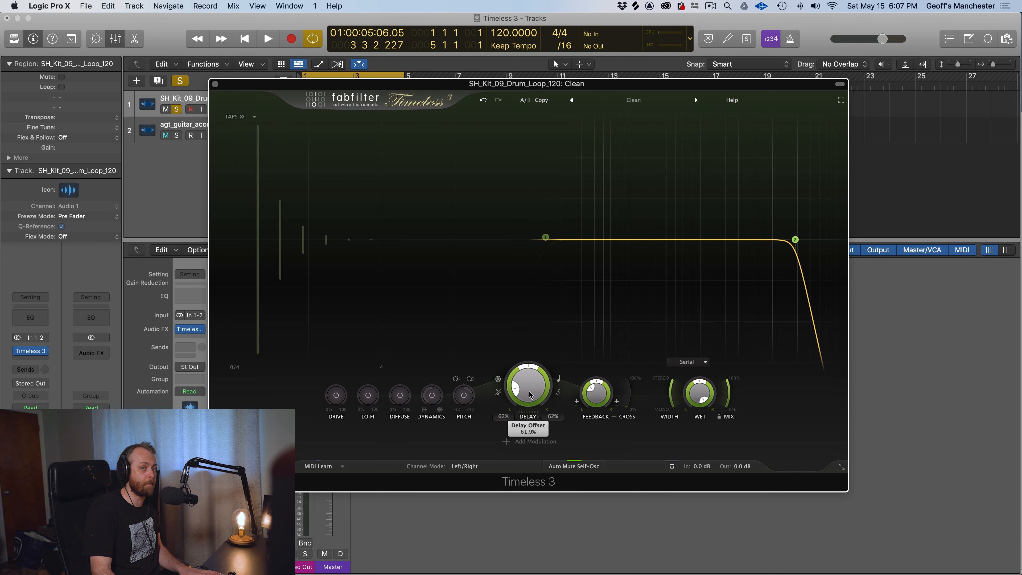
key("space")
left_click_drag(528, 395, 481, 384)
key("space")
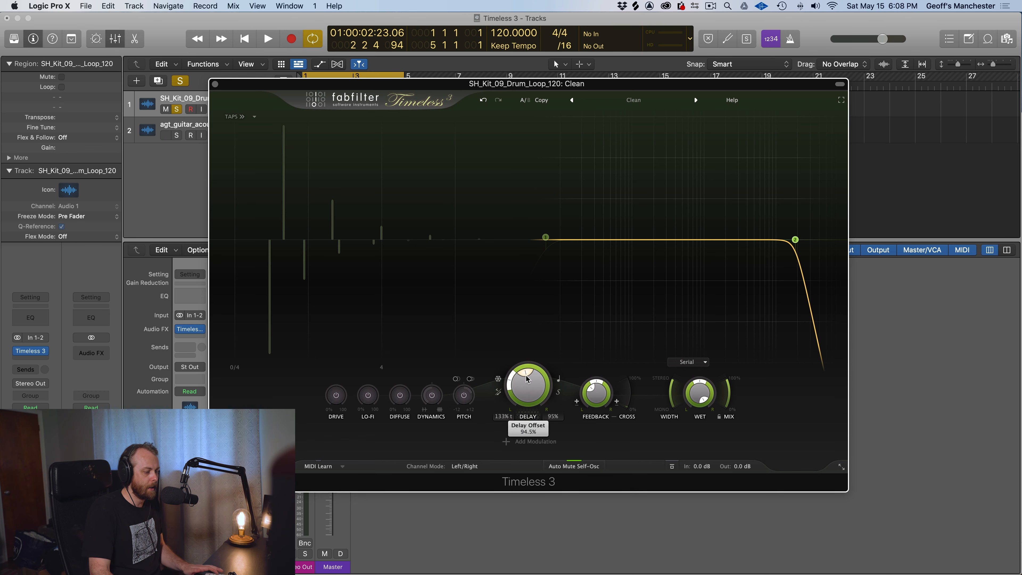
left_click(509, 382, "super")
left_click(541, 374, "super")
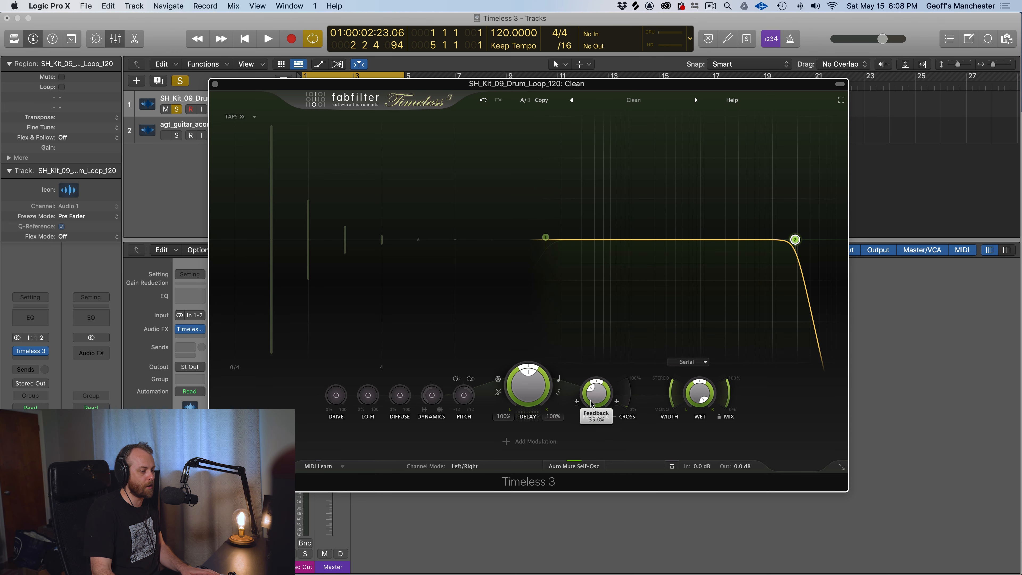
Raise the feedback, audition Feedback Pan at about -0.82 and 0.99, and reset the pan with feedback at 0%
left_click_drag(592, 402, 608, 339)
left_click_drag(597, 382, 571, 423)
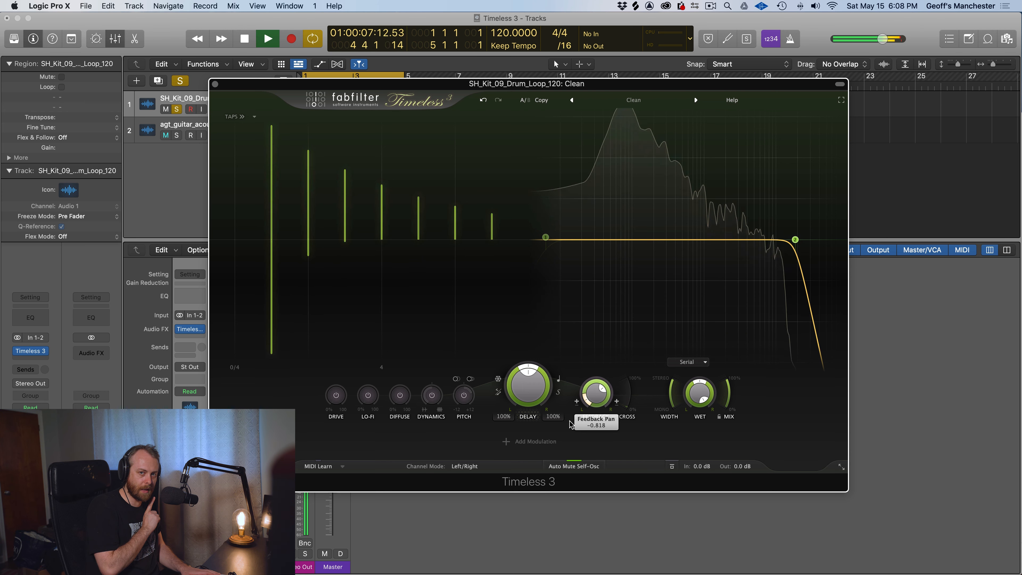
left_click_drag(571, 423, 637, 398)
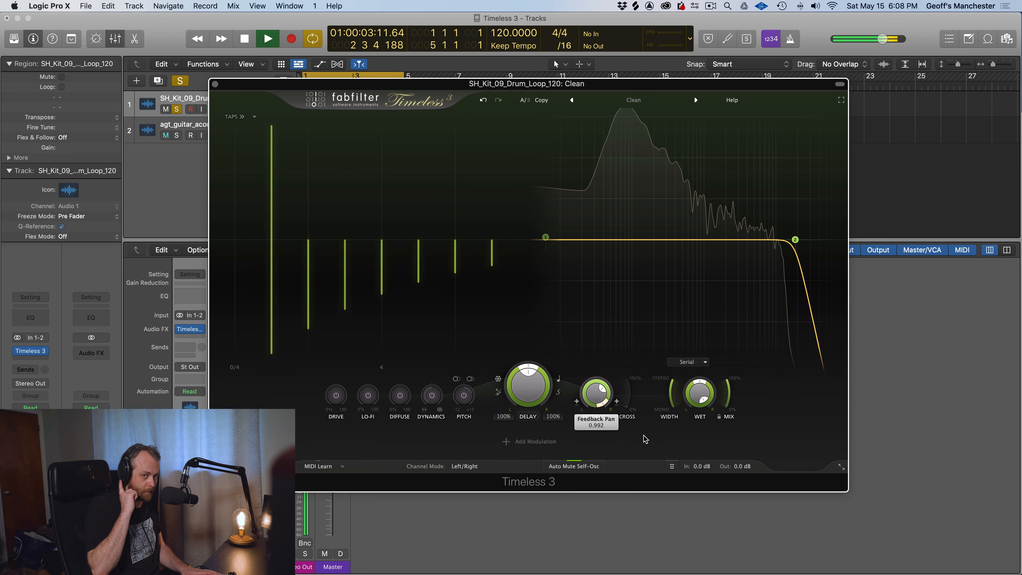
double_click(604, 406)
key("space")
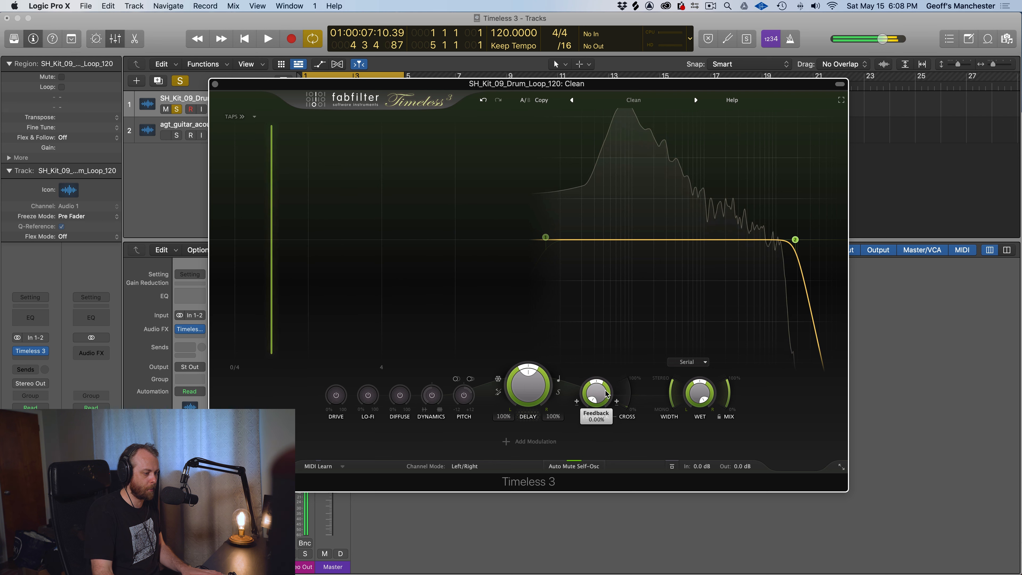
Raise the cross feedback and audition it with a 142% delay offset and a high feedback level
left_click_drag(627, 394, 625, 355)
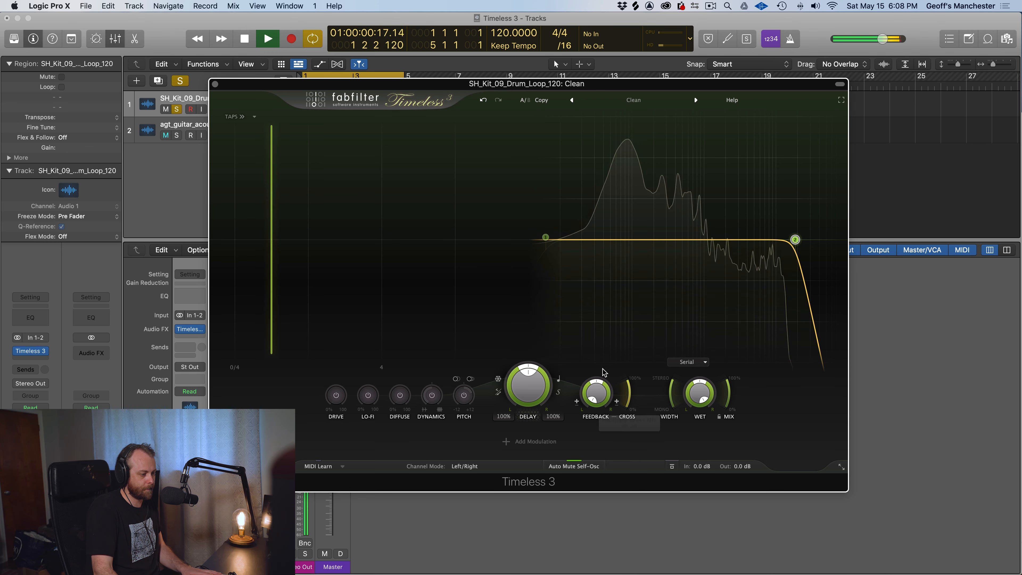
left_click_drag(532, 384, 534, 356)
left_click_drag(598, 382, 586, 306)
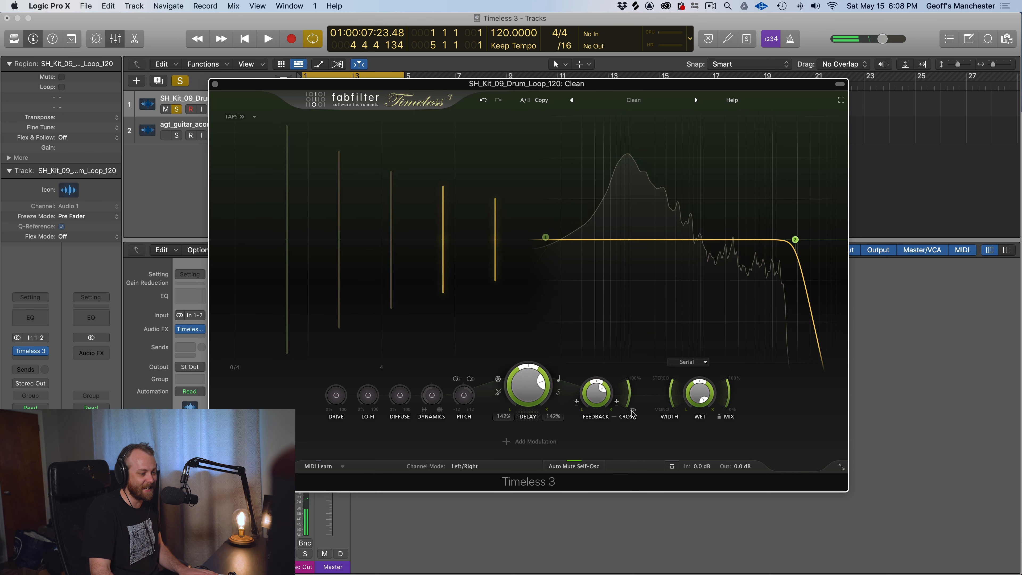
left_click_drag(632, 413, 663, 389)
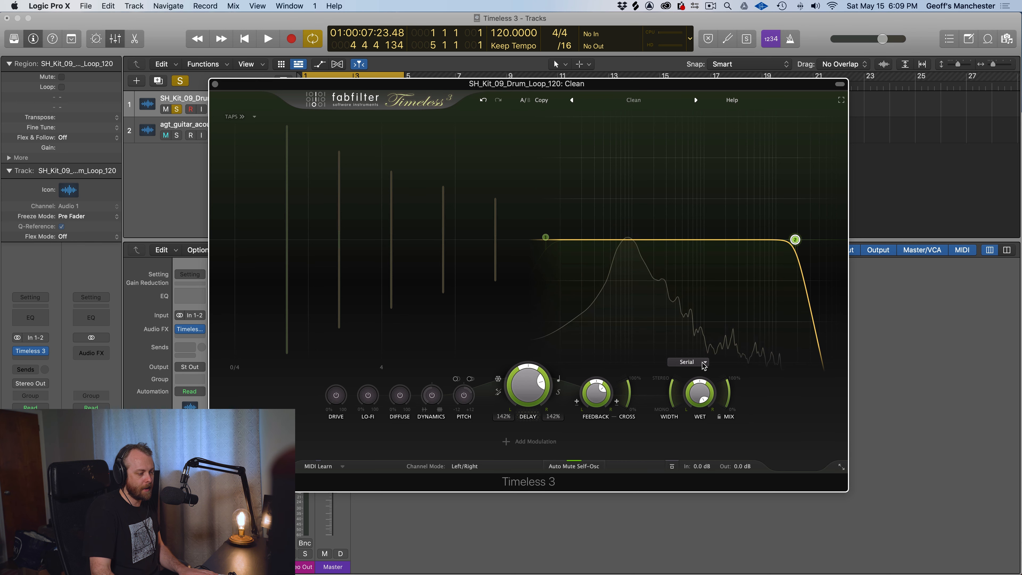
Add two low-frequency bell filters to the delay, one boosting about 6.6 dB near 19 Hz and a smaller boost above it
left_click_drag(580, 240, 580, 212)
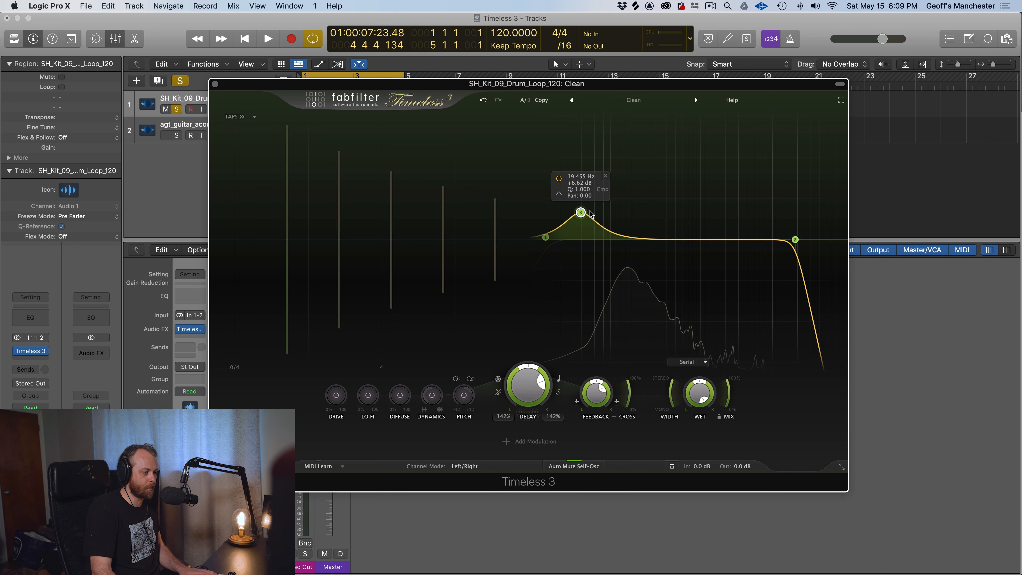
left_click_drag(646, 239, 647, 229)
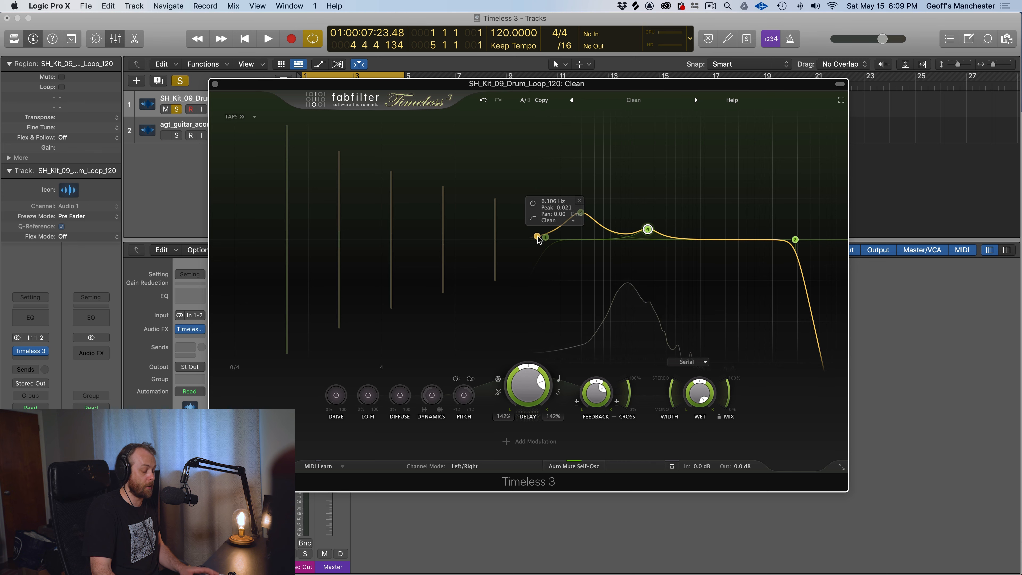
Enable the low-cut filter and raise its cutoff, and lower the high-cut filter to 1470 Hz to narrow the delay's band
left_click_drag(537, 237, 603, 243)
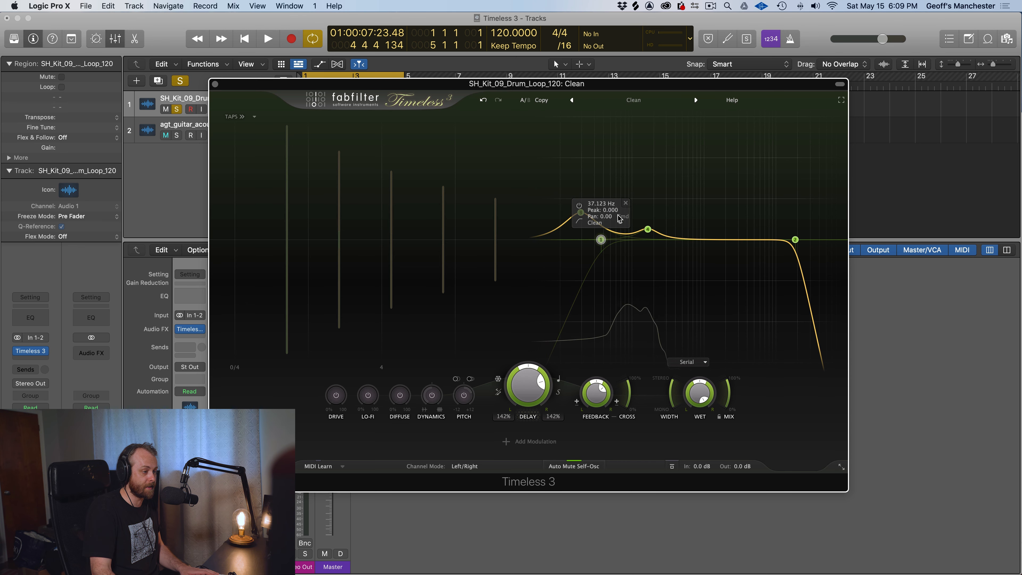
left_click(579, 206)
left_click_drag(600, 240, 636, 240)
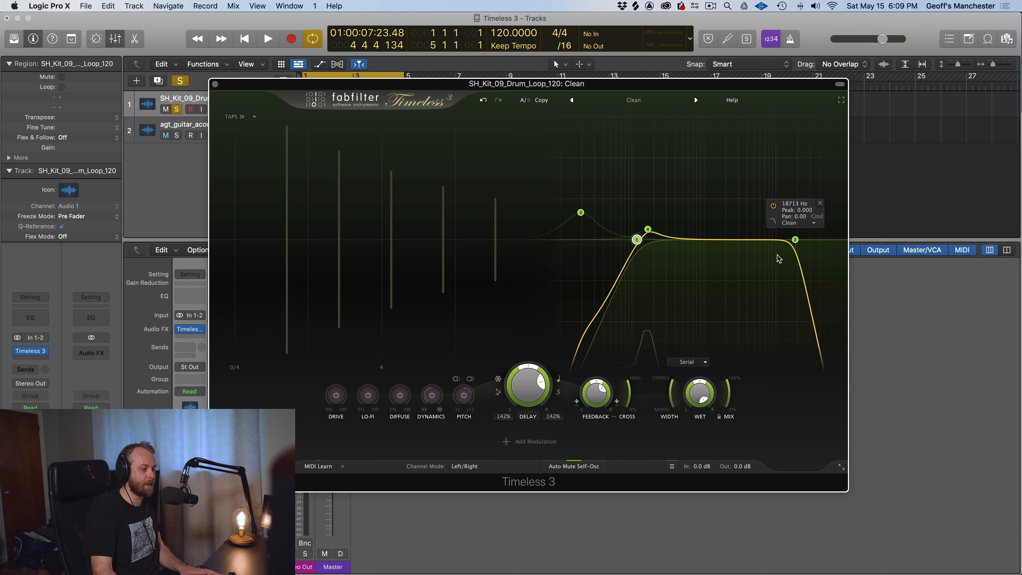
left_click_drag(798, 243, 718, 243)
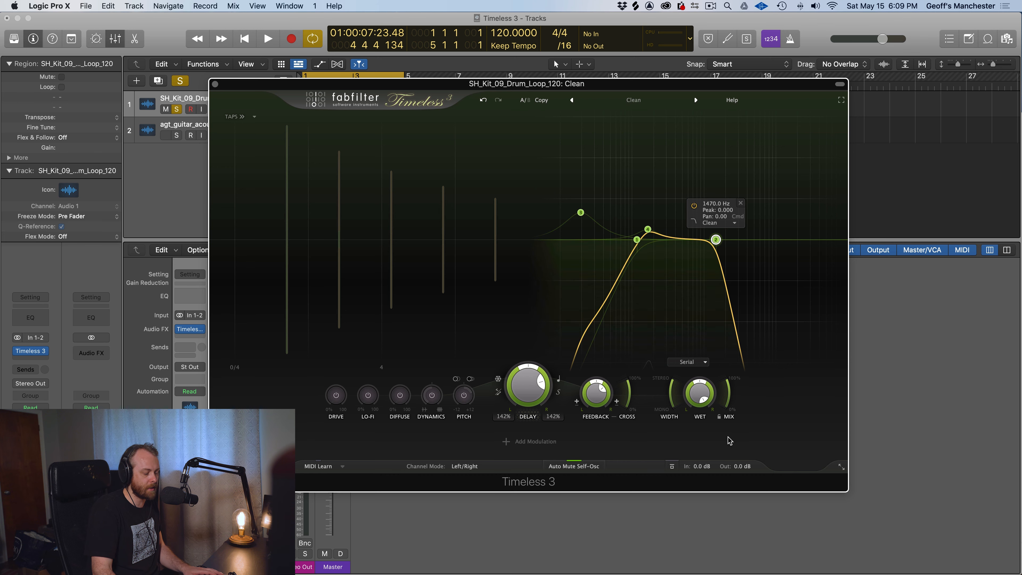
Audition the filtered delay on the drum loop while moving the high-cut and low-cut filters outward to the spectrum's edges
key("space")
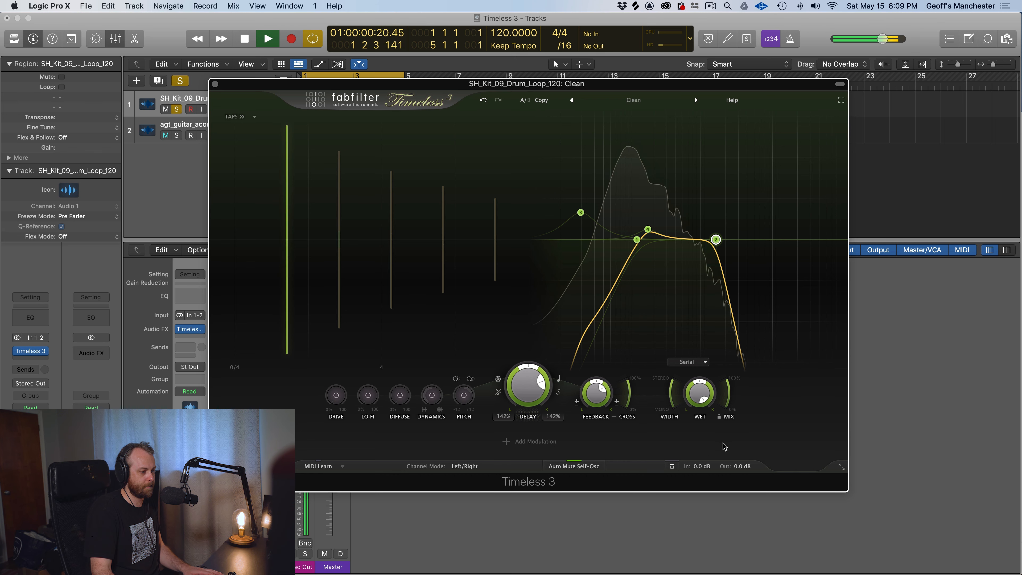
mouse_move(715, 241)
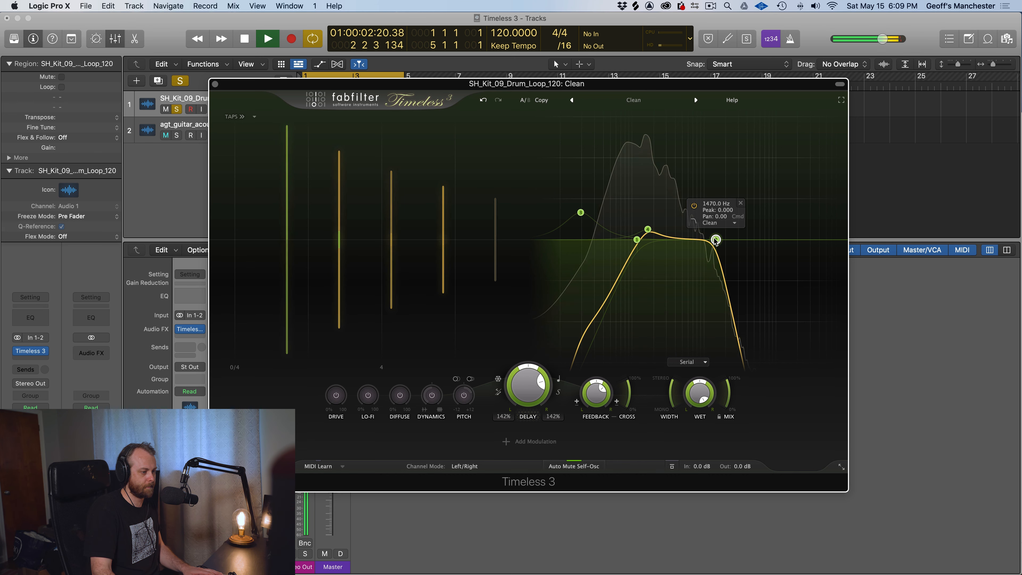
left_click_drag(715, 240, 811, 240)
left_click_drag(636, 240, 555, 240)
key("space")
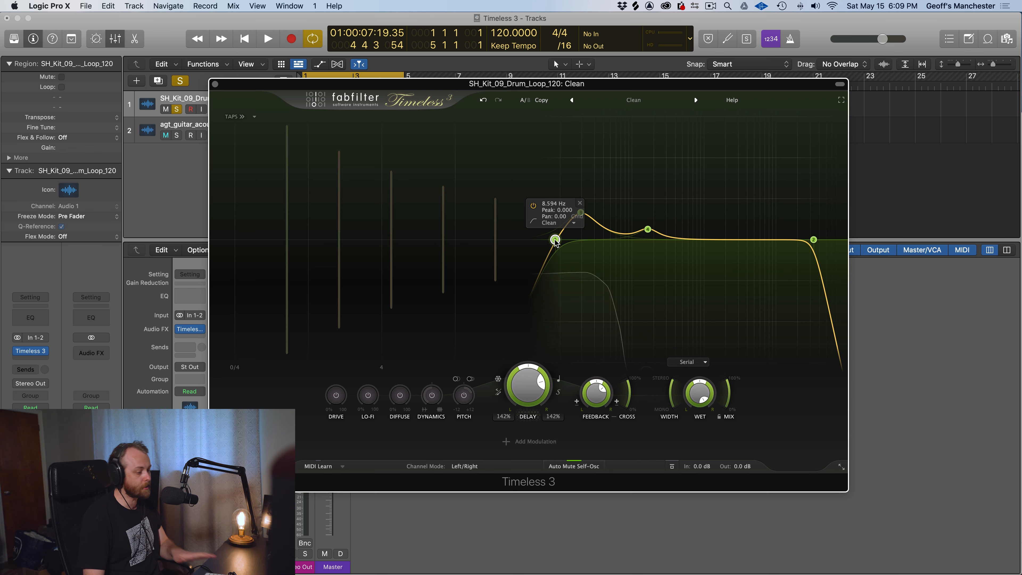
Load the Medium preset "Basic - Vintage Digital Delay bM" and audition it on the drum loop
left_click(530, 442)
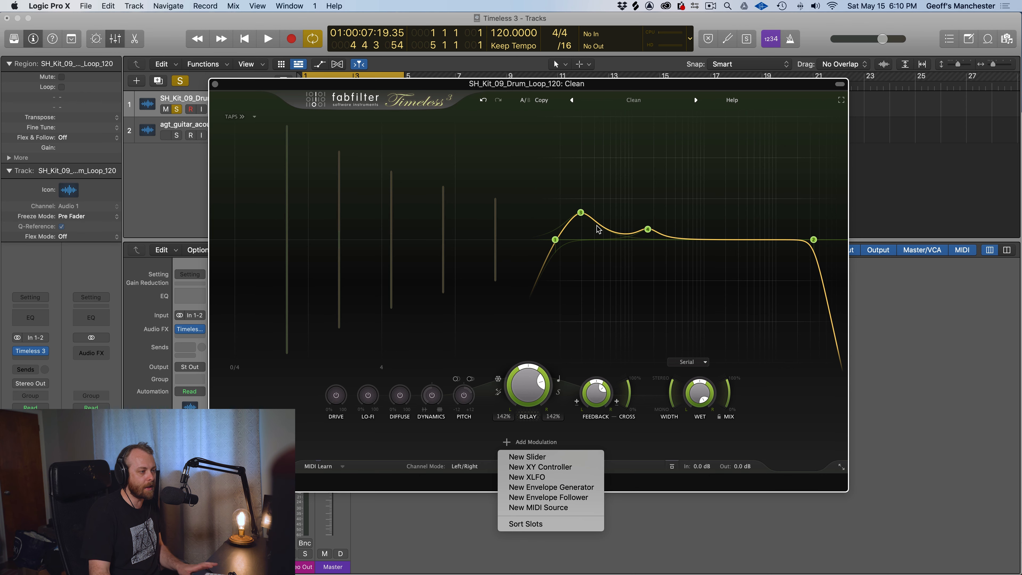
left_click(630, 101)
left_click(633, 100)
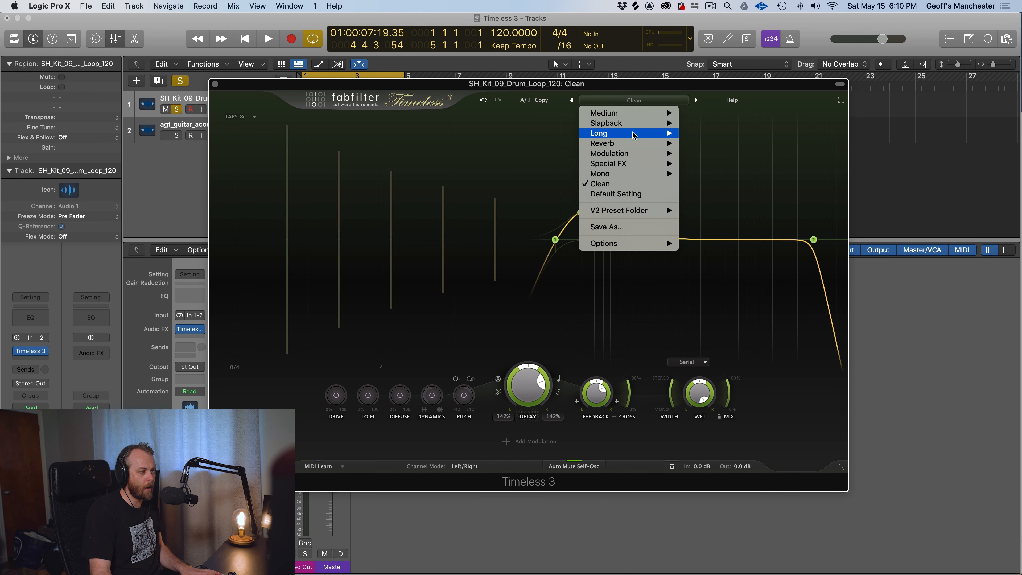
mouse_move(633, 133)
mouse_move(624, 114)
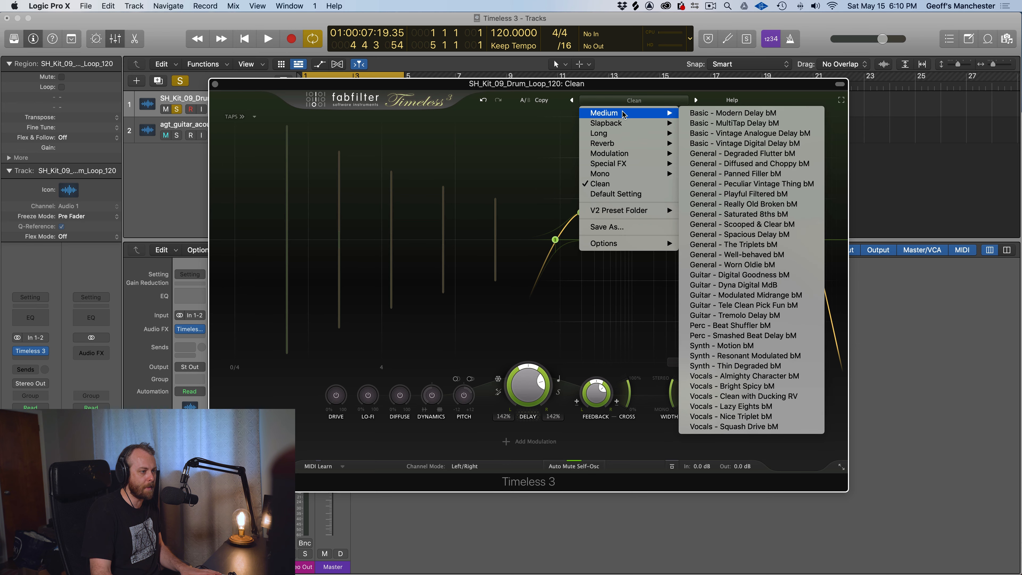
left_click(753, 144)
key("space")
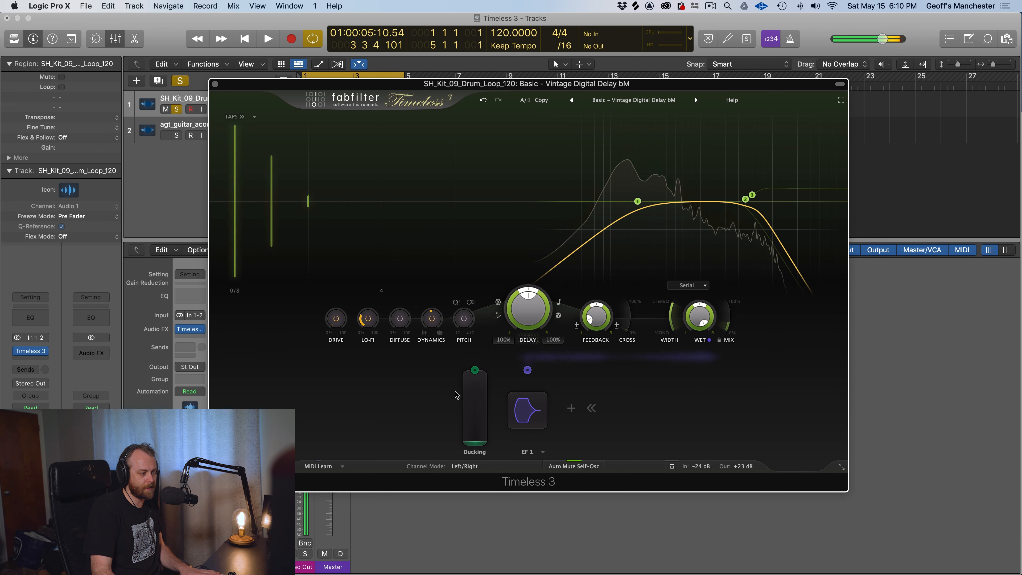
key("space")
Add an XLFO modulator, assign it to Pitch, and audition the modulated delay with its editor expanded
mouse_move(545, 398)
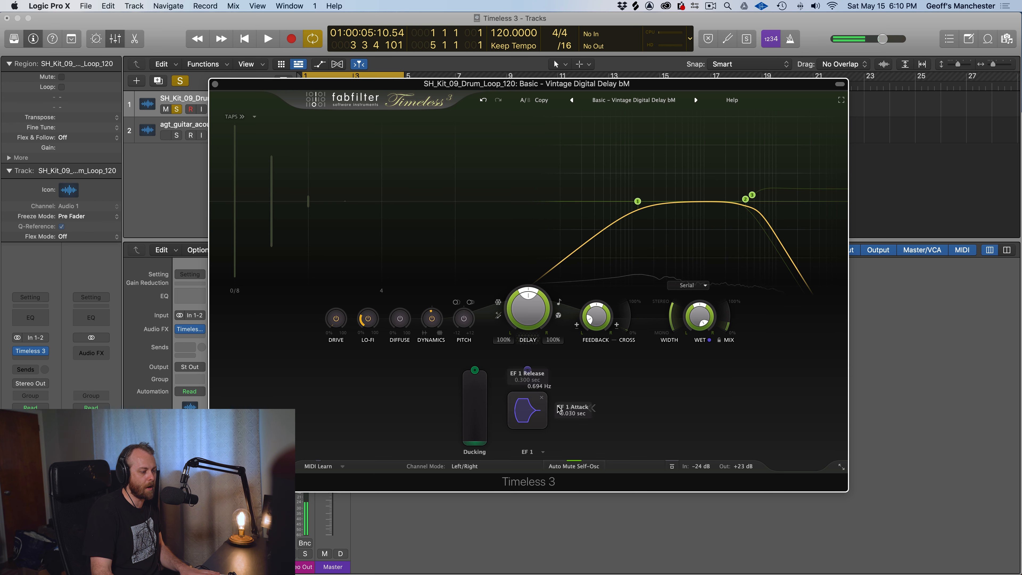
left_click(572, 409)
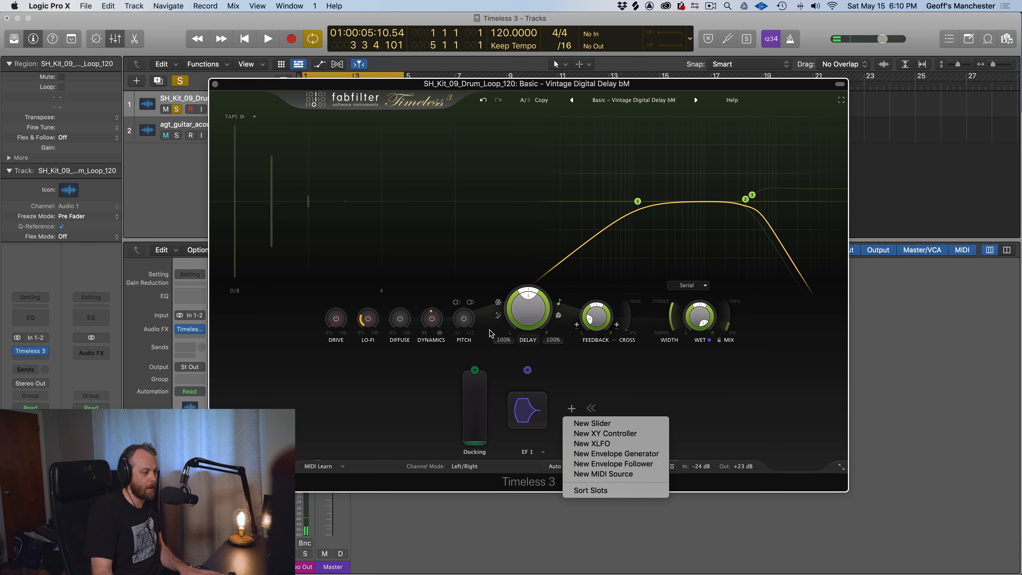
left_click(591, 444)
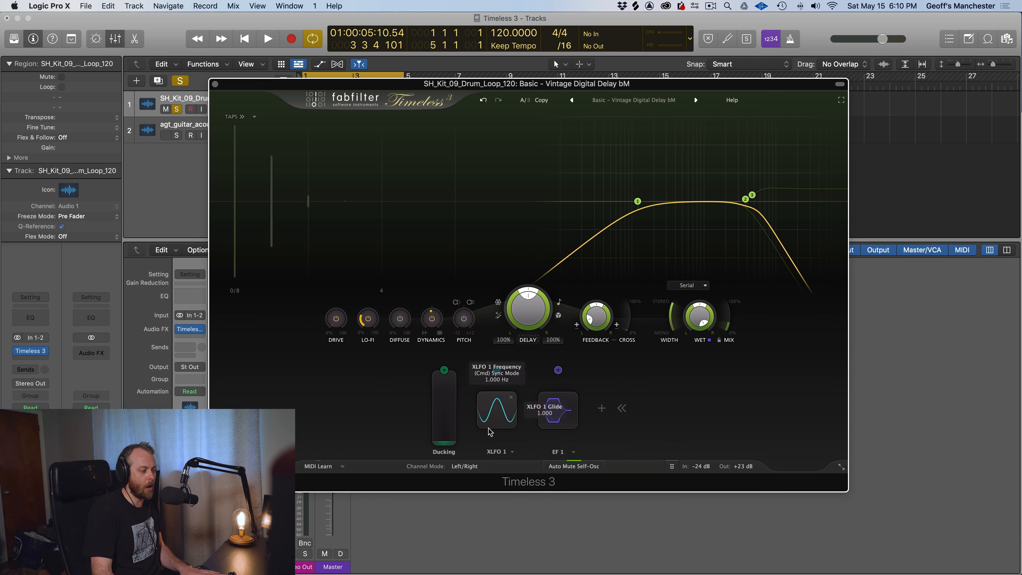
left_click_drag(498, 371, 464, 320)
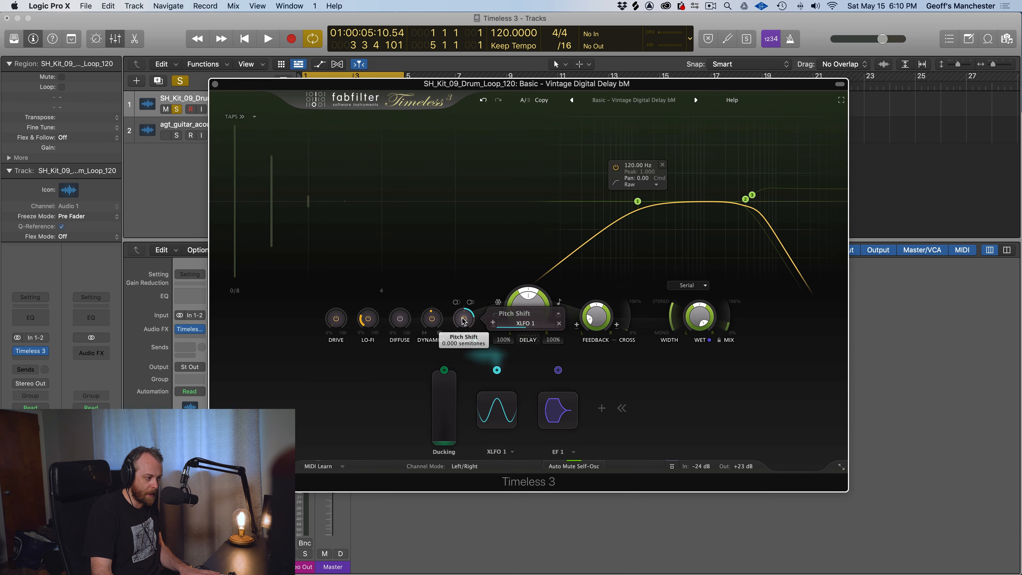
left_click(496, 409)
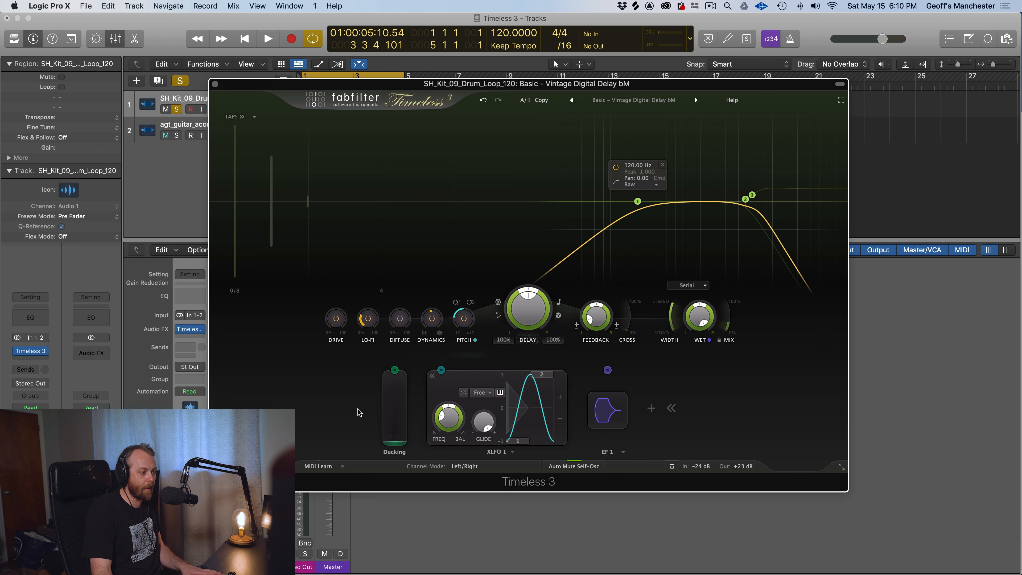
key("space")
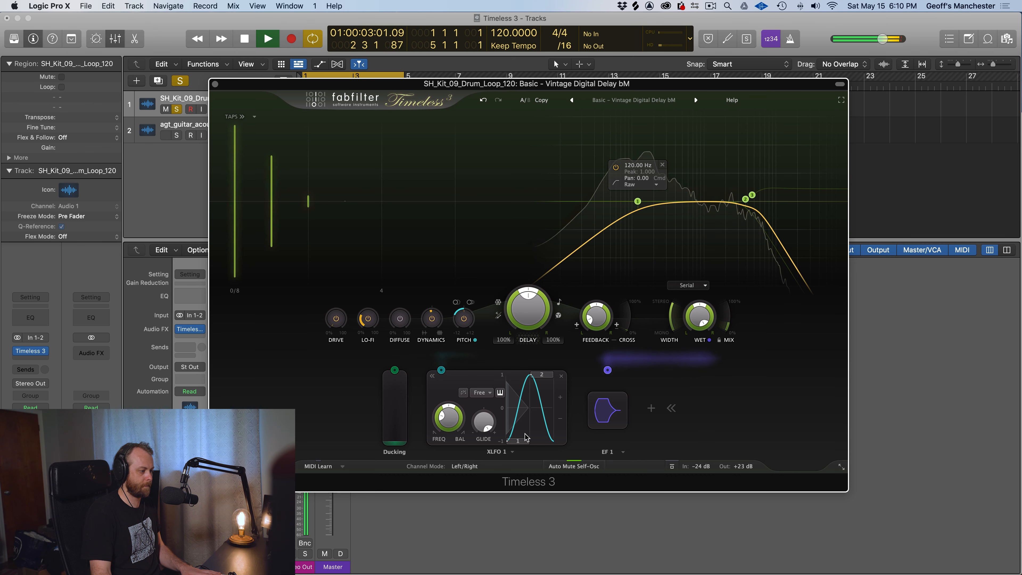
key("space")
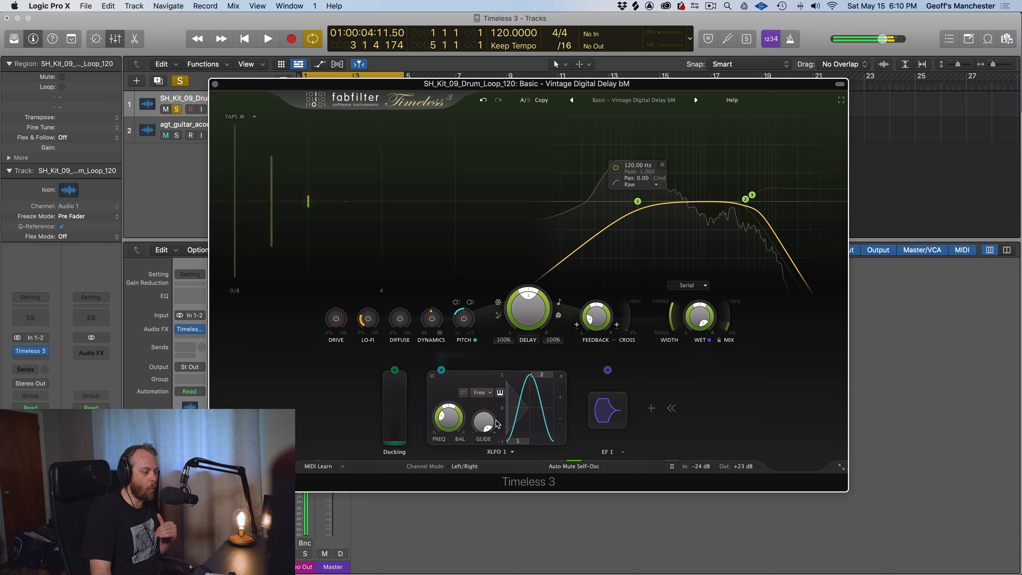
Flatten the XLFO waveform by moving both of its steps close to zero, and audition it
mouse_move(459, 326)
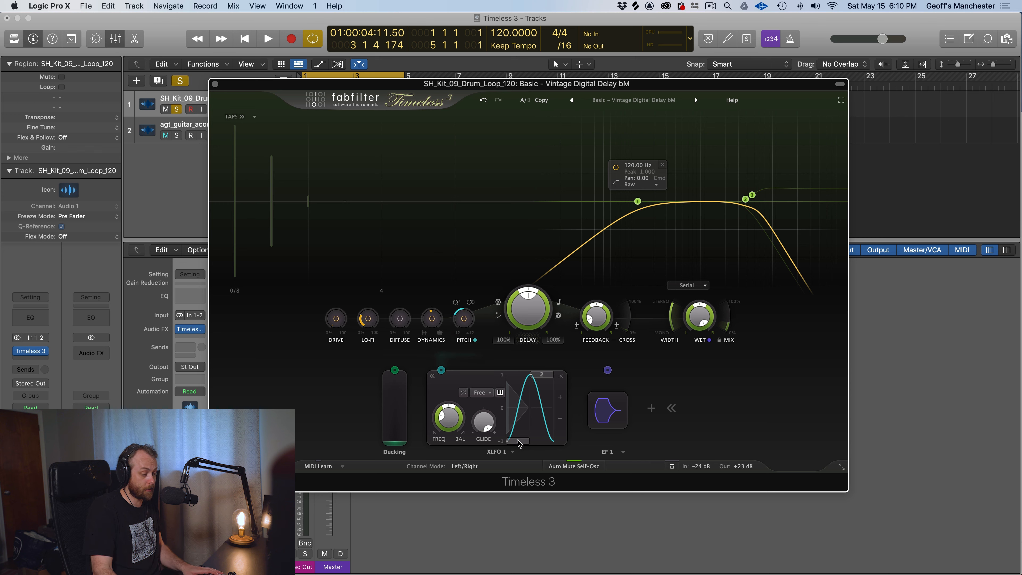
left_click_drag(518, 434, 518, 408)
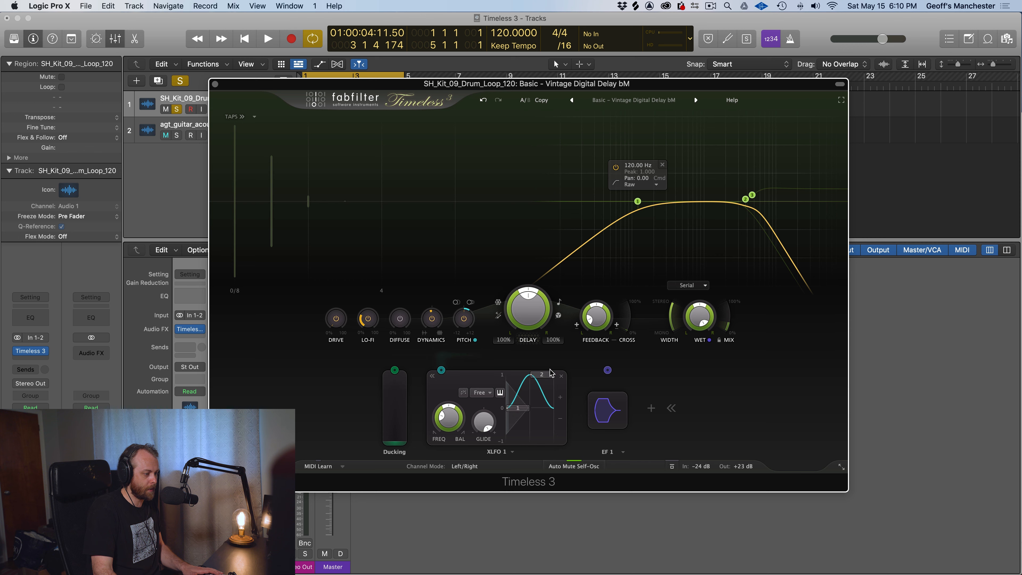
left_click_drag(547, 375, 548, 399)
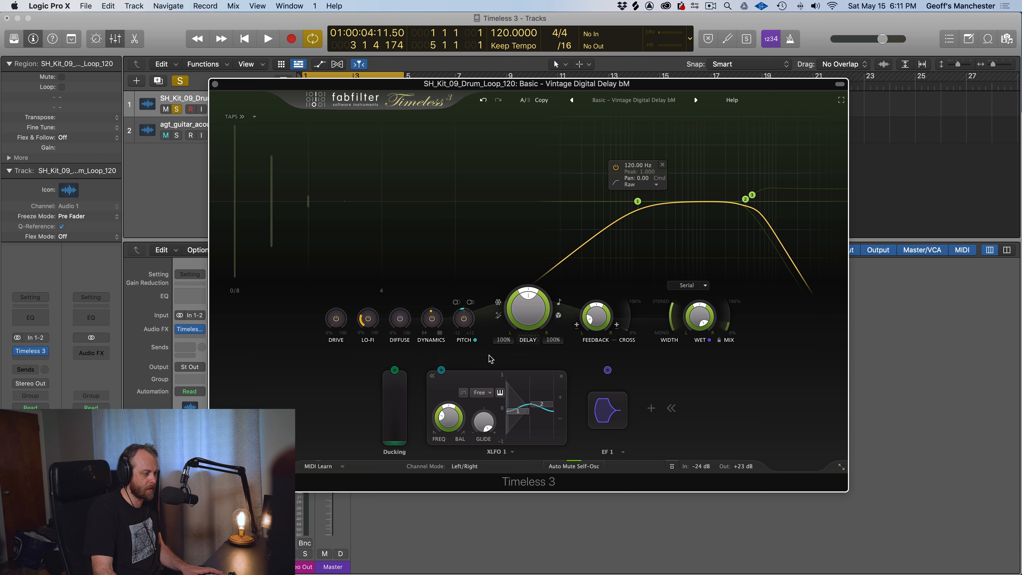
key("space")
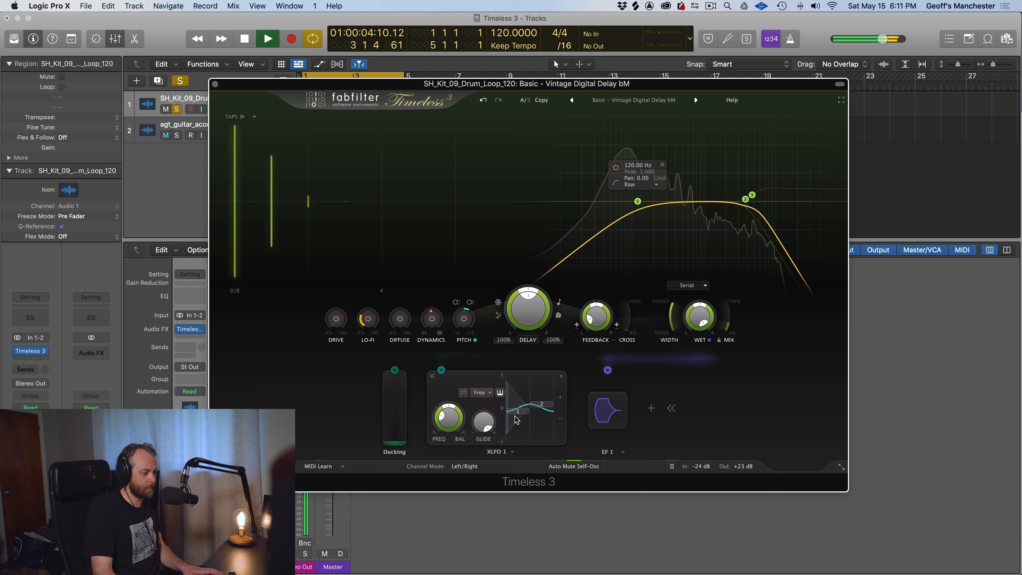
key("space")
Restore the XLFO's full range with step 1 at -1 and step 2 at 1, auditioning the change
left_click_drag(517, 417, 515, 450)
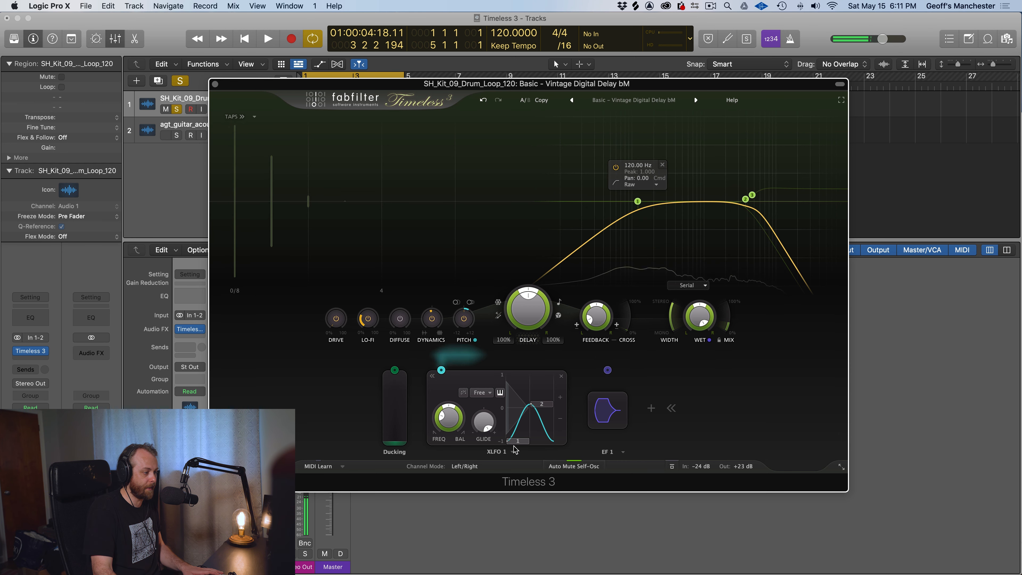
key("space")
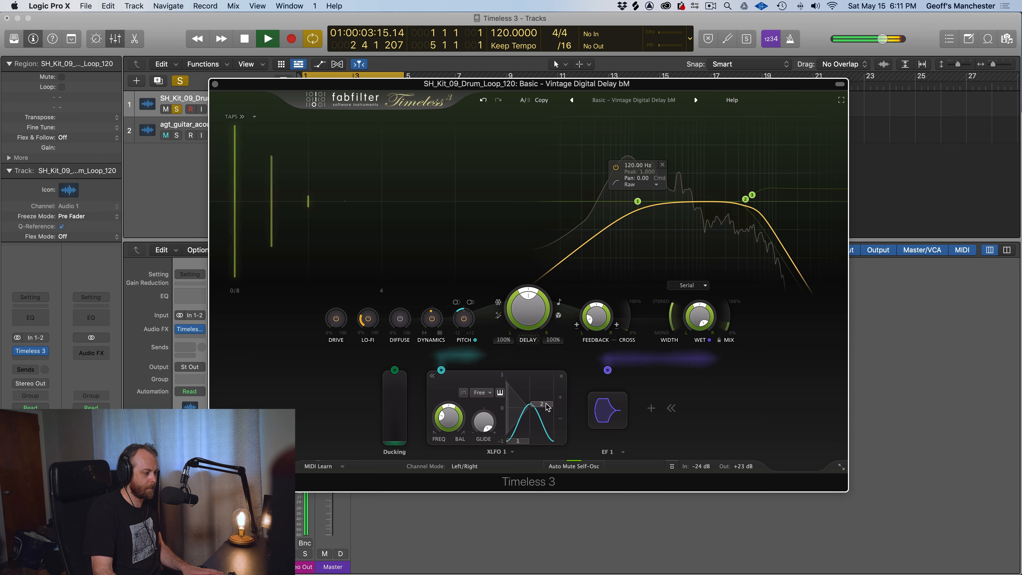
left_click_drag(547, 406, 546, 373)
key("space")
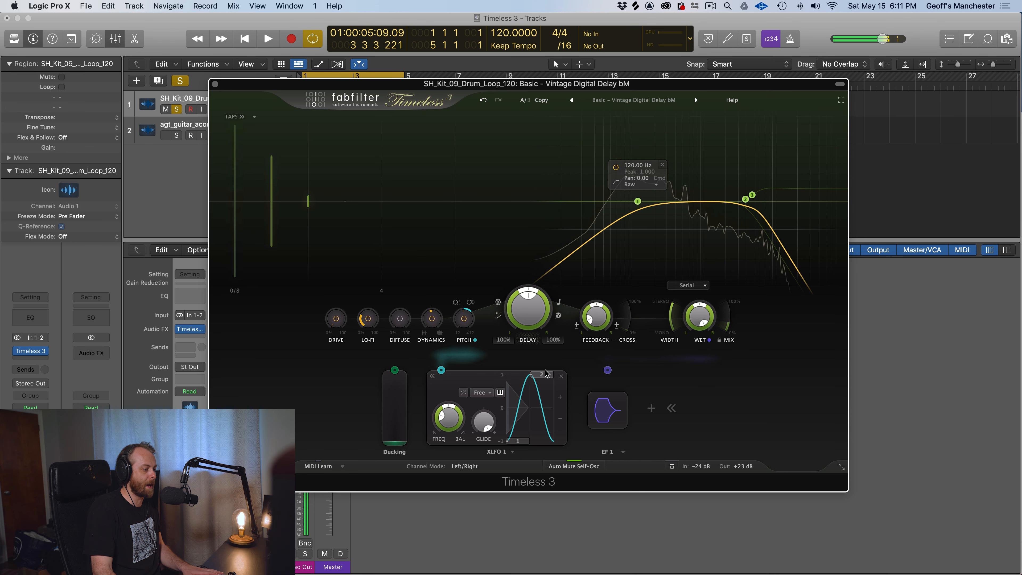
Load the 16 Step Sequence 2 preset into the XLFO and audition it on the drum loop
left_click(512, 452)
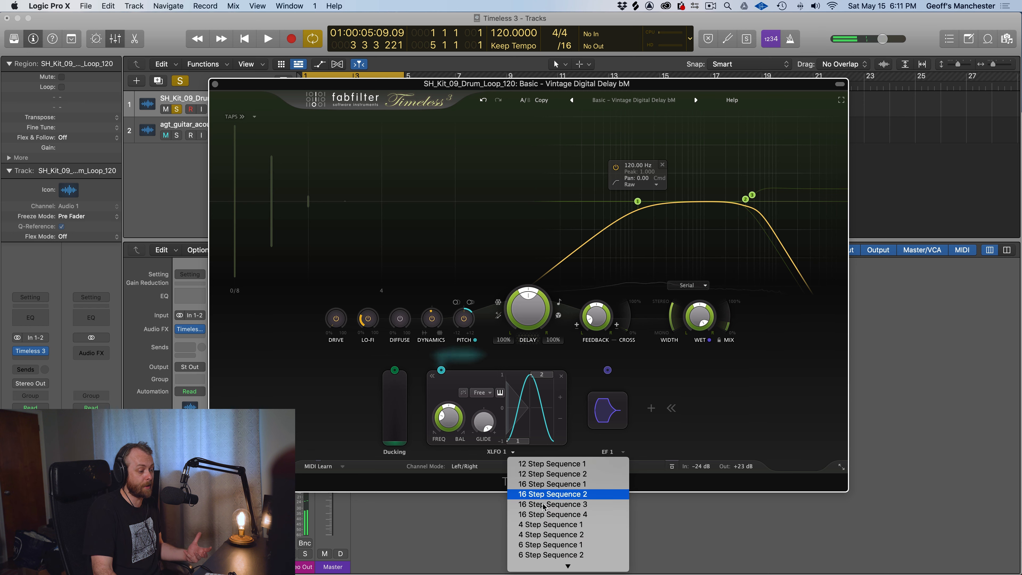
left_click(537, 496)
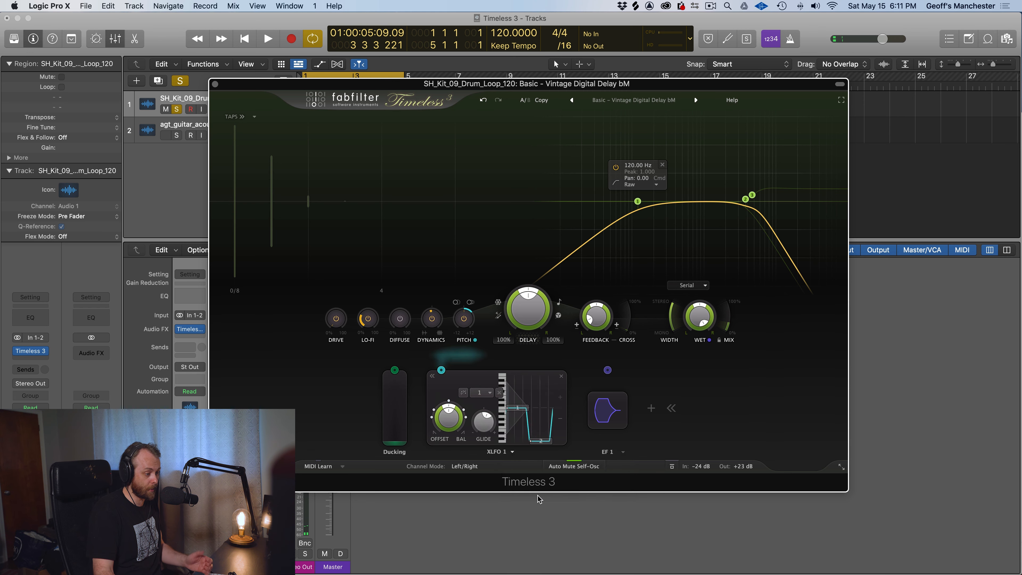
key("space")
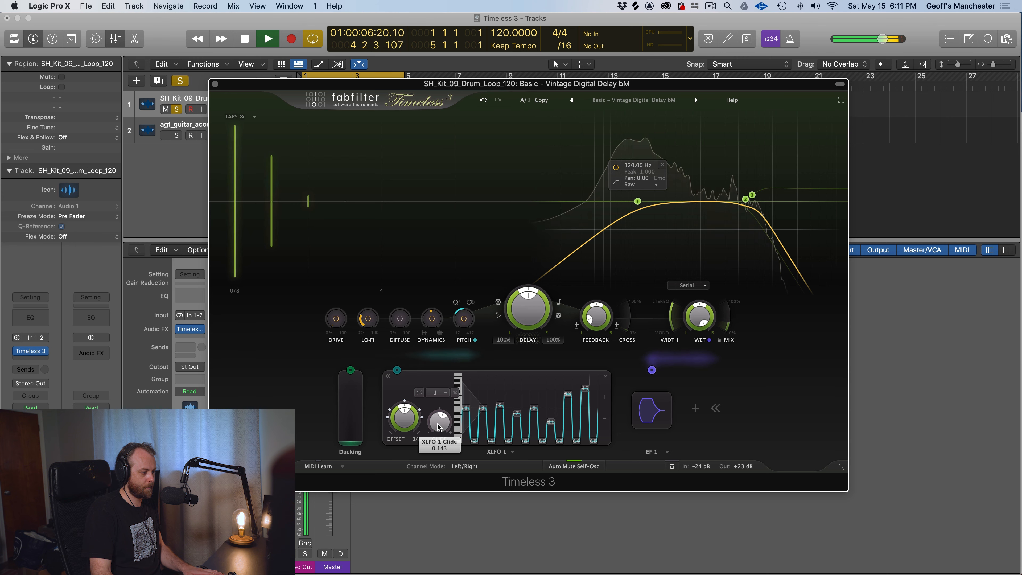
key("space")
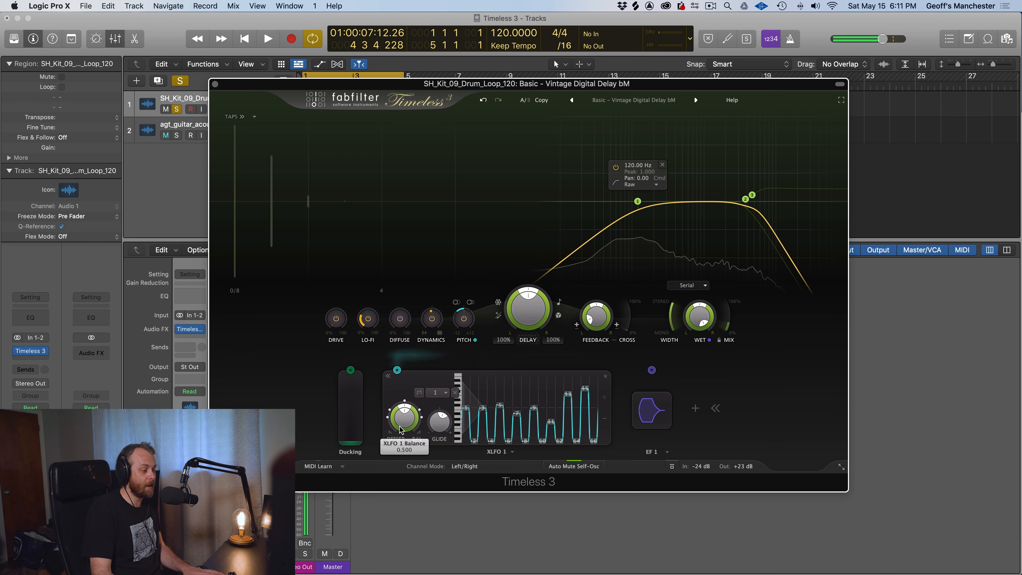
Sweep the XLFO Glide during playback and settle it at about 0.495
mouse_move(433, 424)
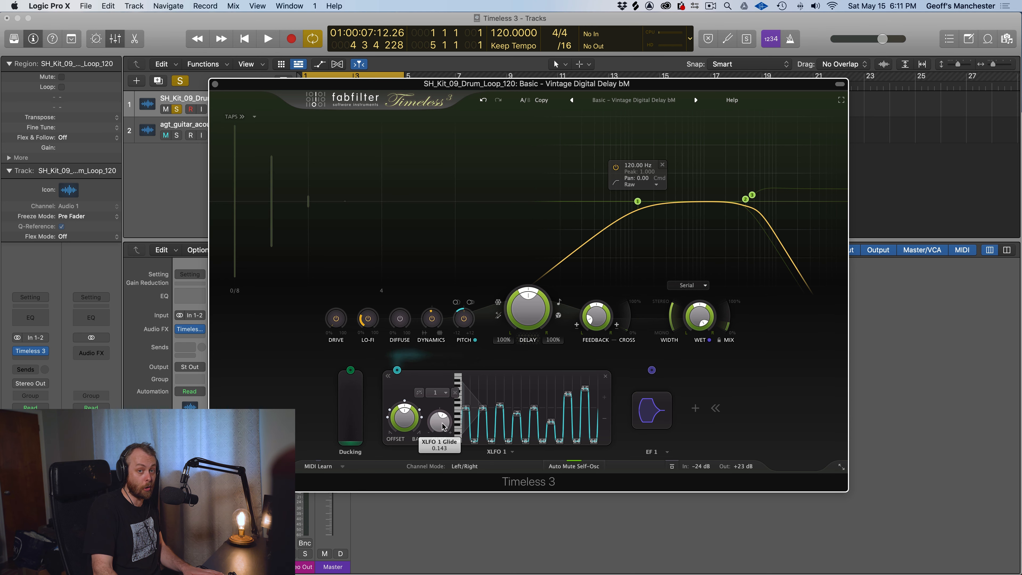
key("space")
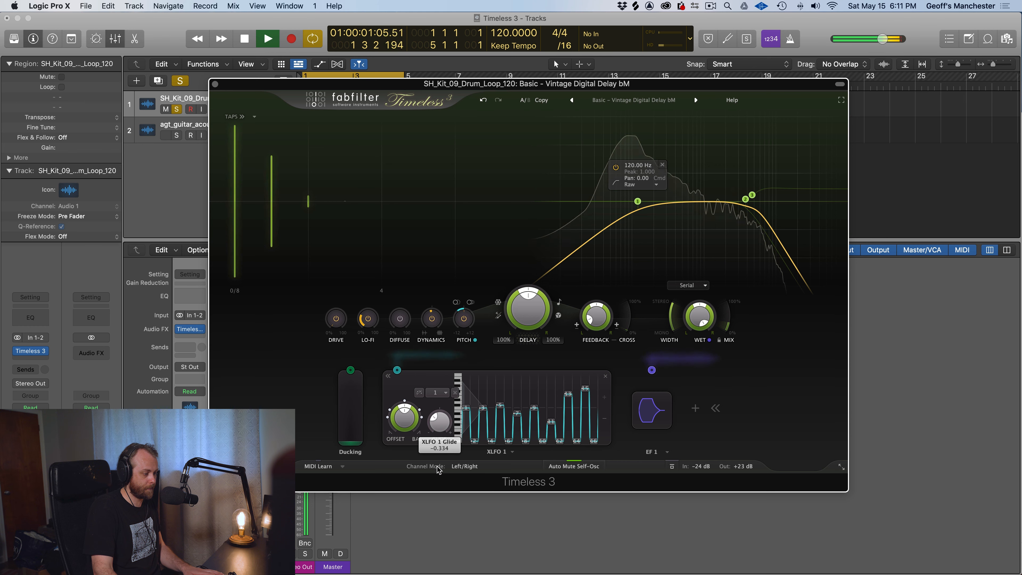
left_click_drag(438, 429, 431, 340)
left_click_drag(437, 421, 427, 458)
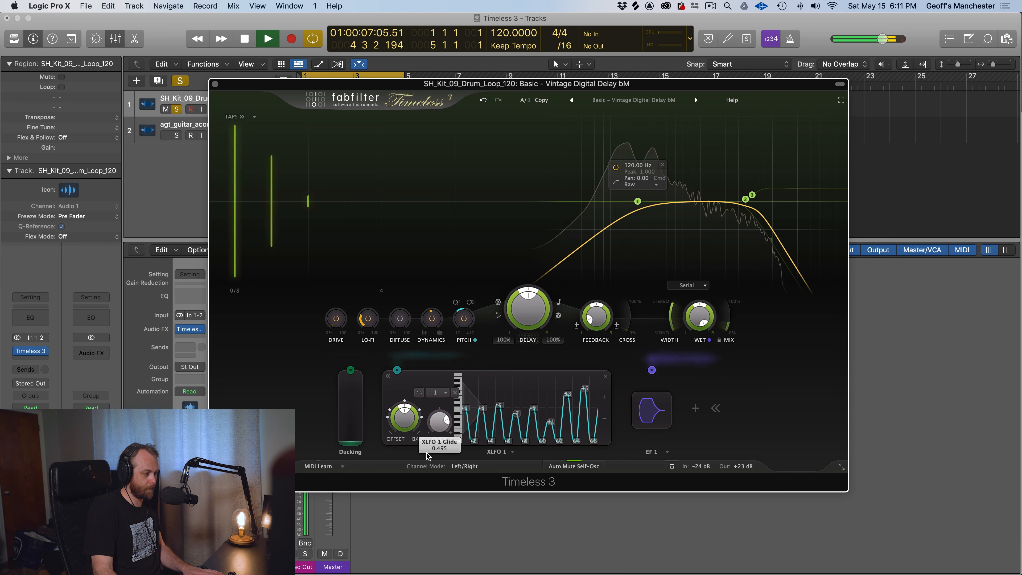
Raise the XLFO balance and two of the sequence's step peaks, auditioning the changes on the drum loop
mouse_move(403, 421)
key("space")
left_click_drag(403, 421, 401, 395)
key("space")
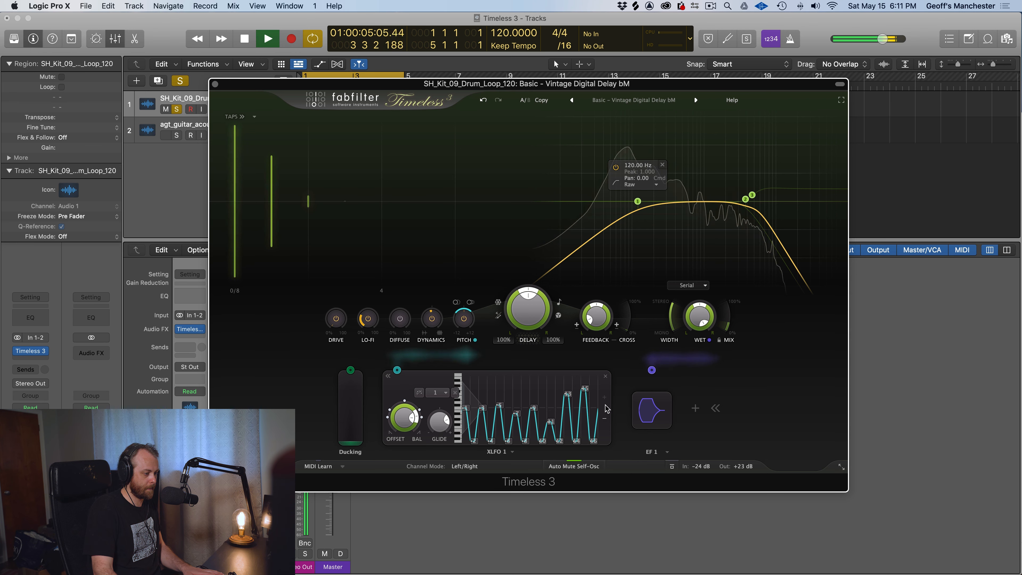
key("space")
mouse_move(568, 394)
left_mouse_down()
mouse_move(567, 433)
mouse_move(567, 387)
left_mouse_up()
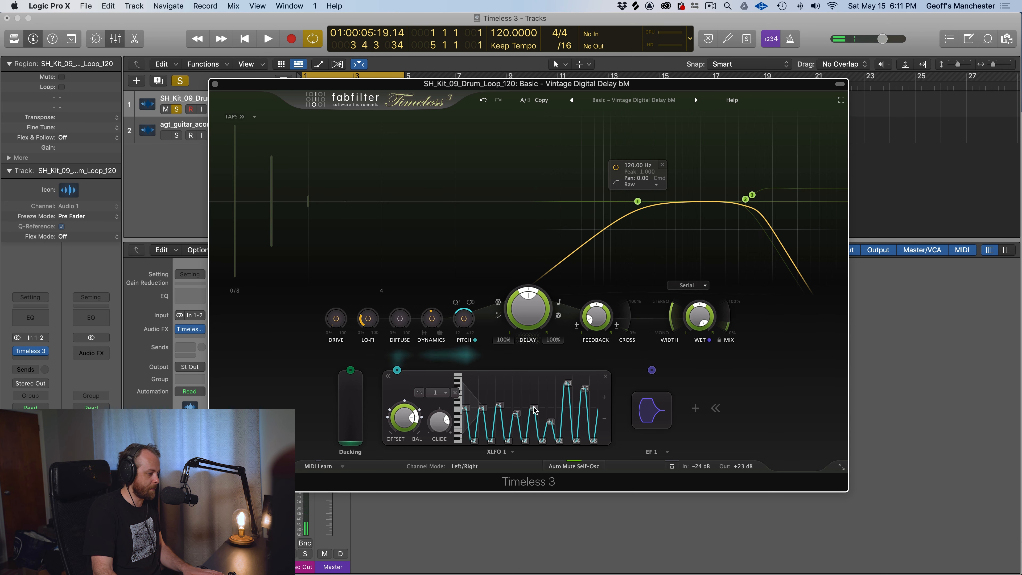
key("space")
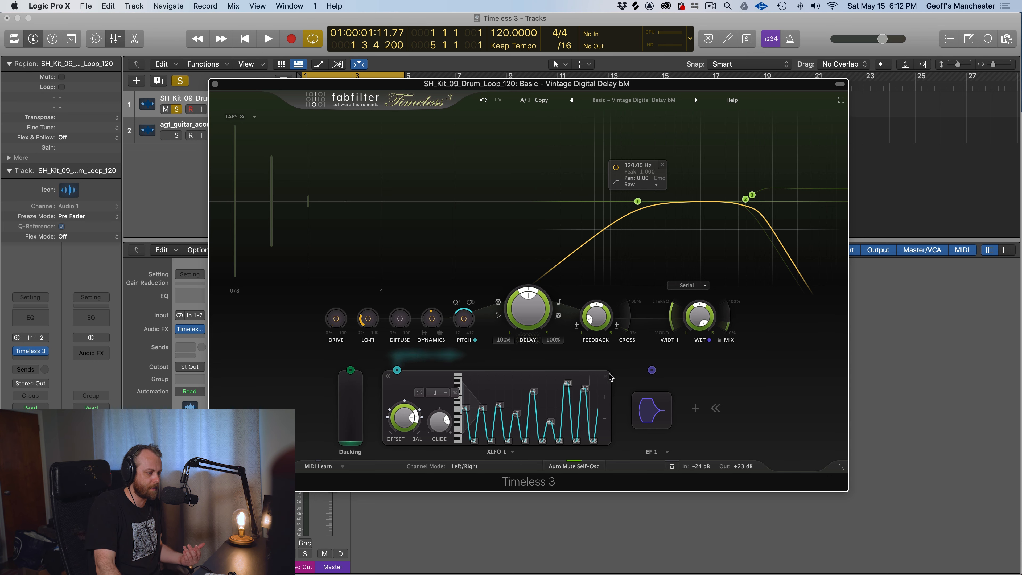
Remove the XLFO modulator and raise the Ducking slider to 0.93 while auditioning the loop
left_click(606, 377)
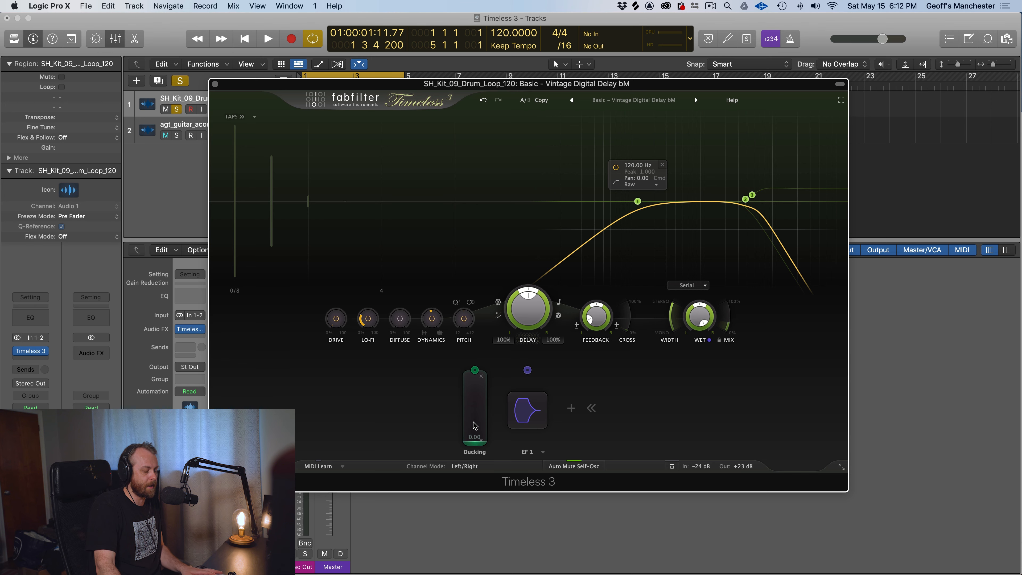
key("space")
left_click_drag(475, 426, 474, 360)
key("space")
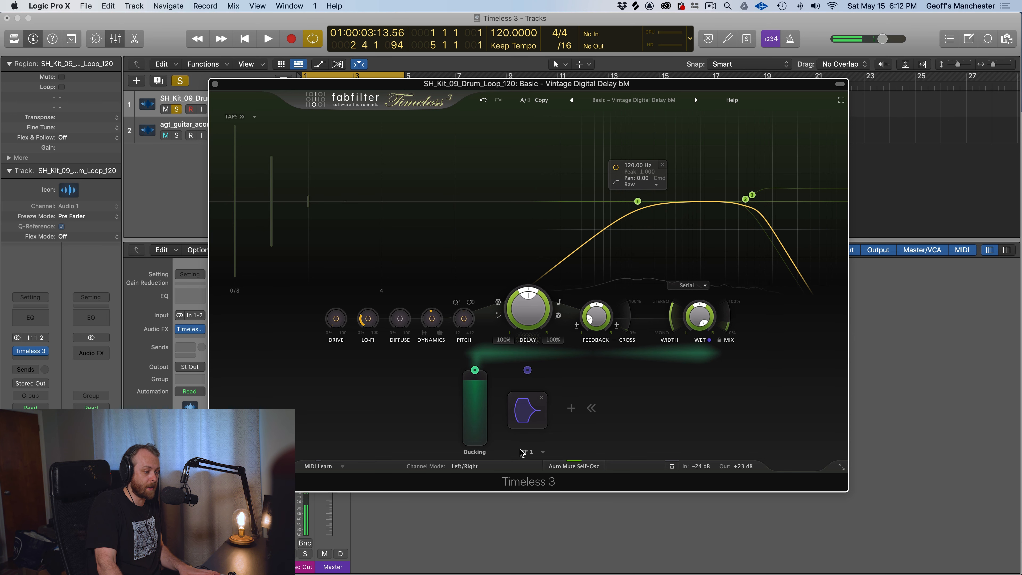
Audition the strongly ducked delay on the drum loop and lower the Ducking slider to its minimum during playback
left_click(574, 416)
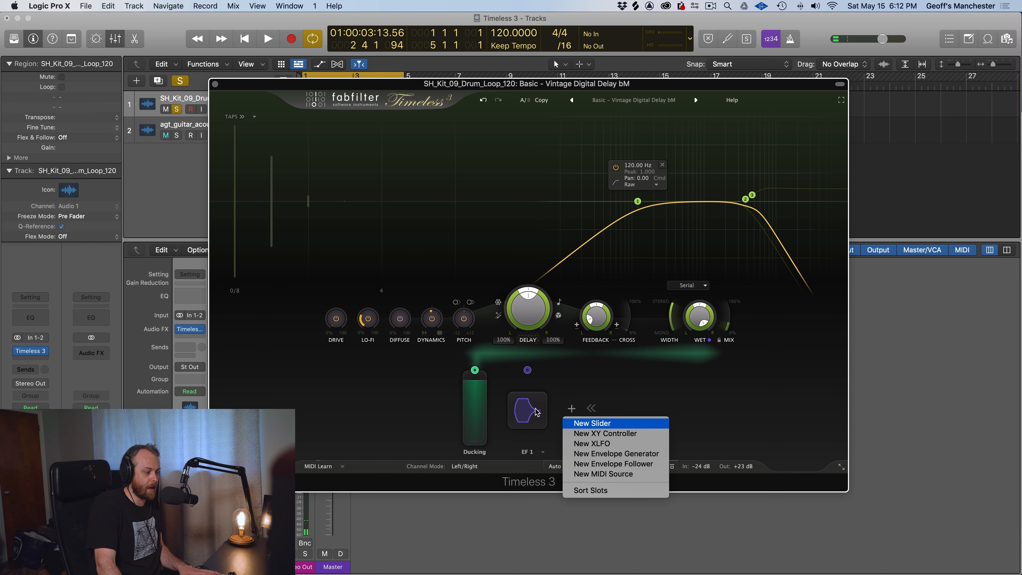
left_click(473, 392)
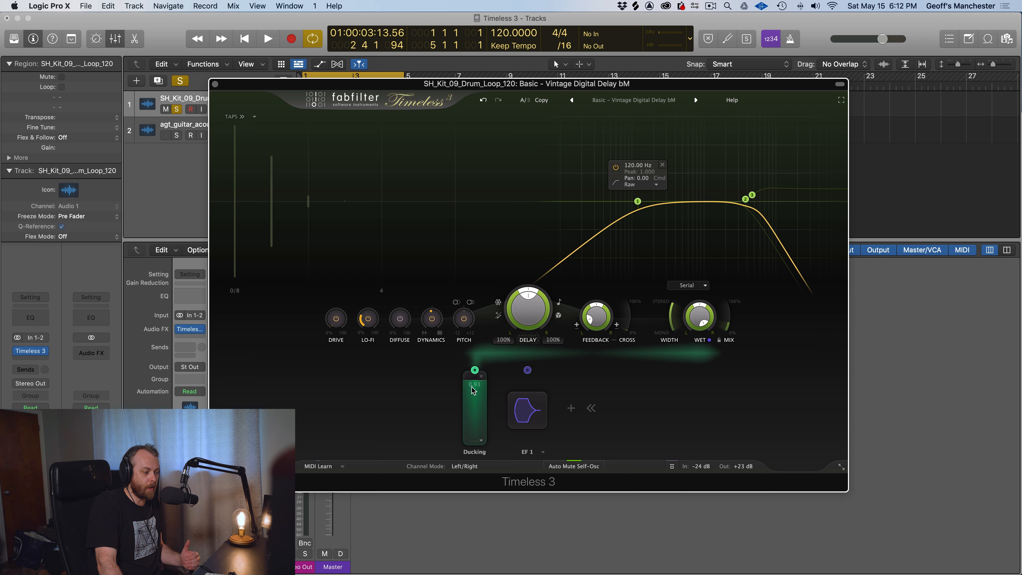
mouse_move(474, 374)
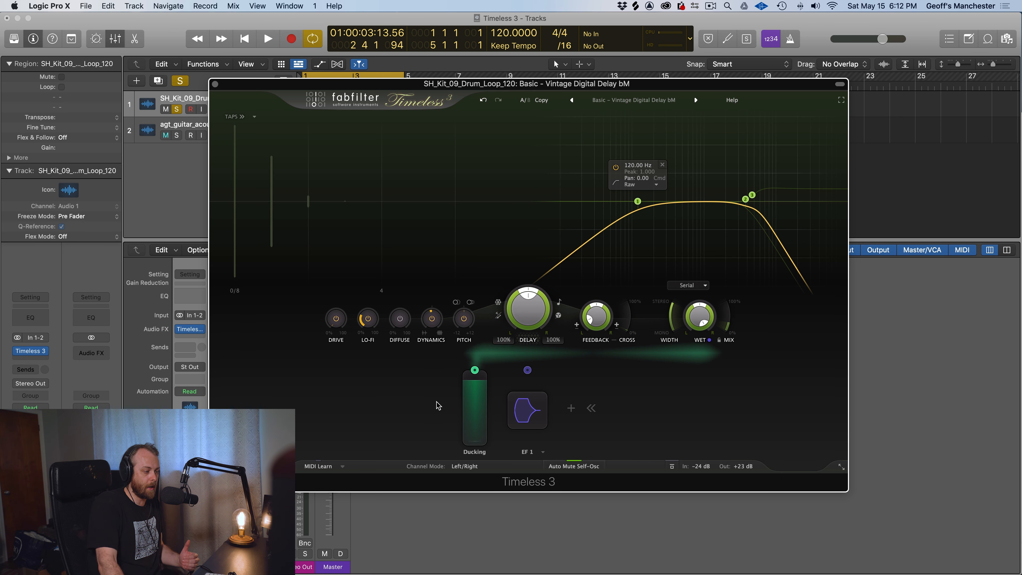
key("space")
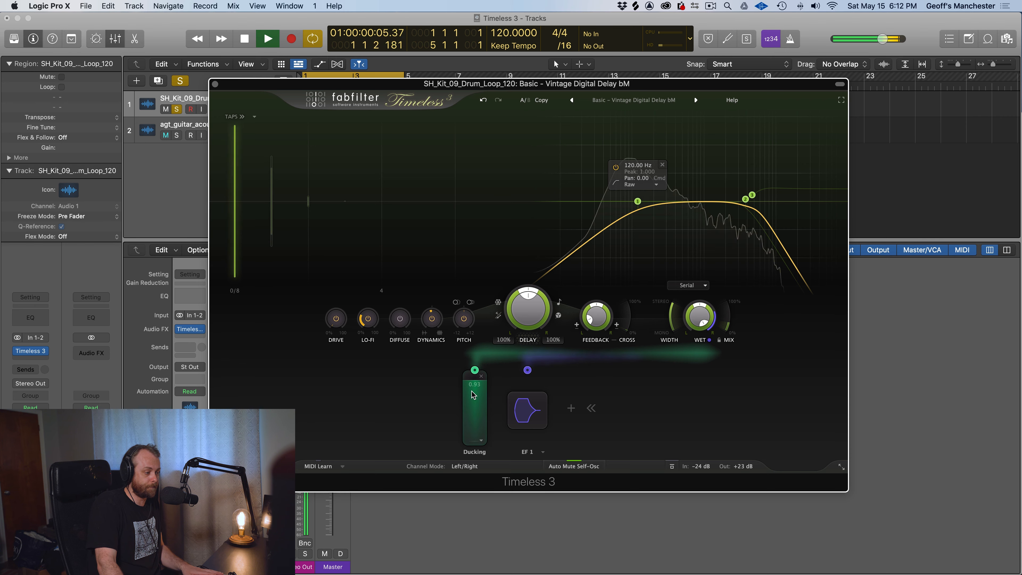
left_click_drag(471, 396, 477, 474)
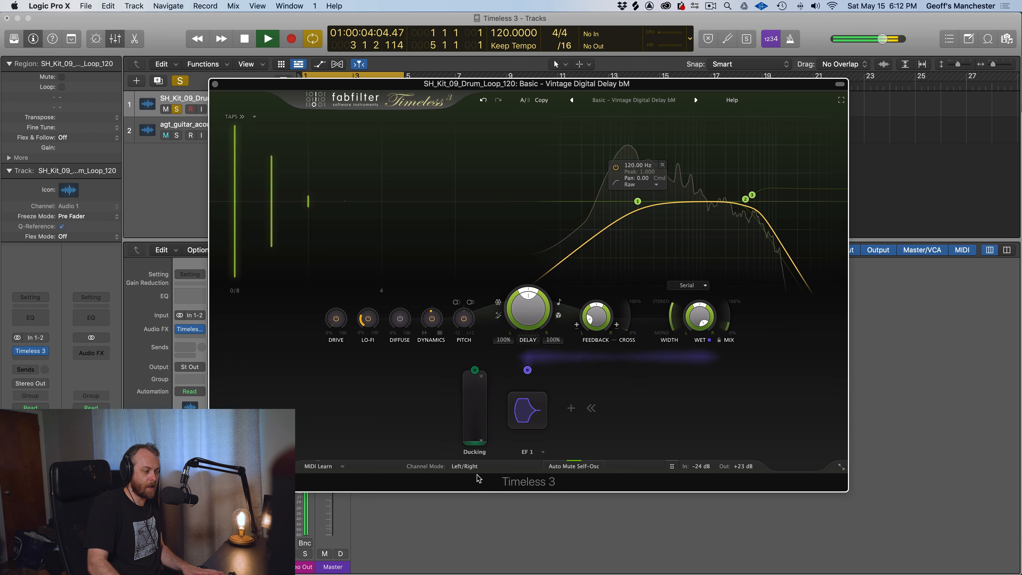
Compare the drum loop's delay with Ducking at minimum and fully raised during playback, settling the Ducking slider at about 0.98
key("space")
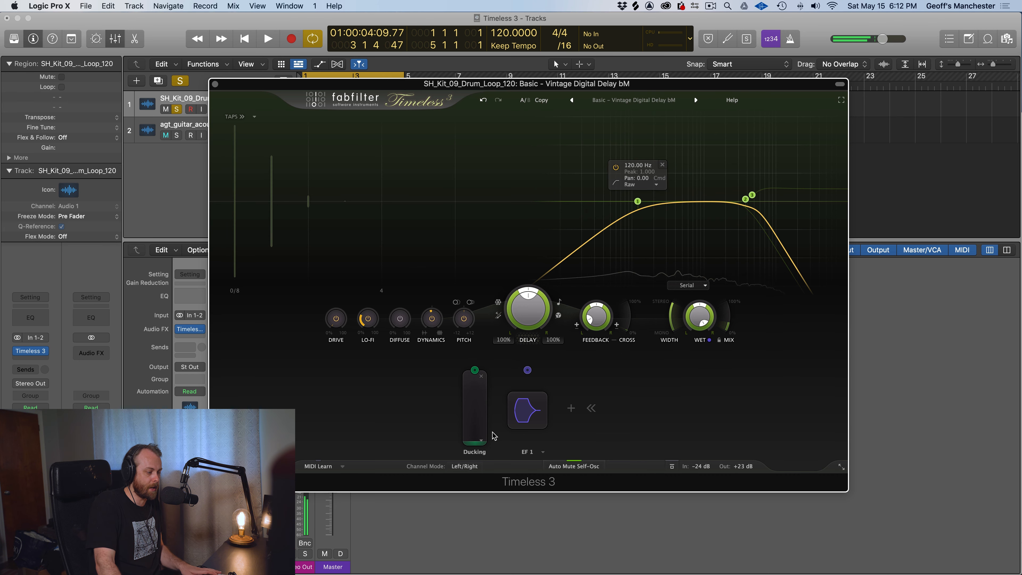
key("space")
left_click_drag(479, 430, 478, 371)
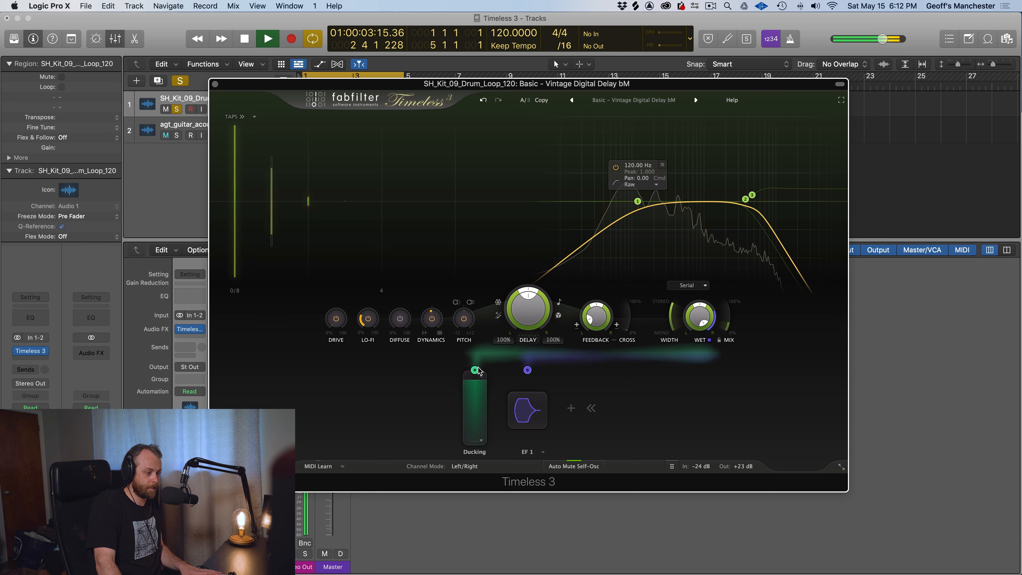
key("space")
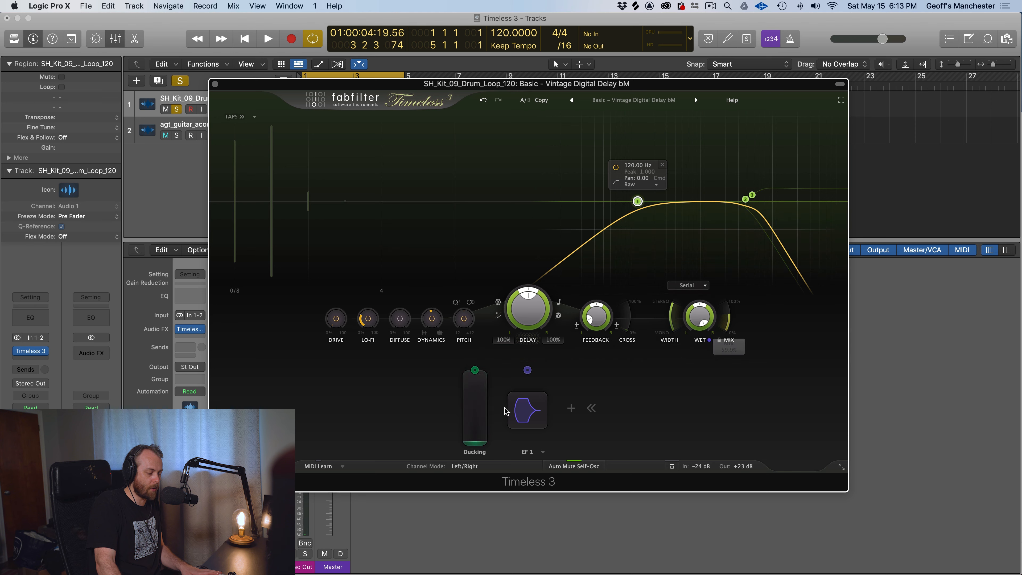
key("space")
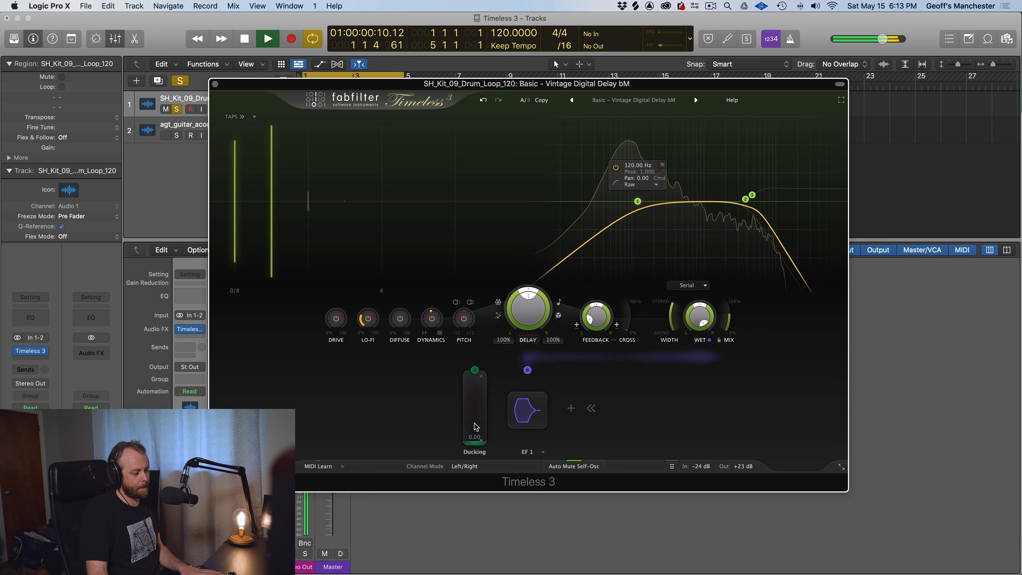
left_click_drag(475, 429, 475, 367)
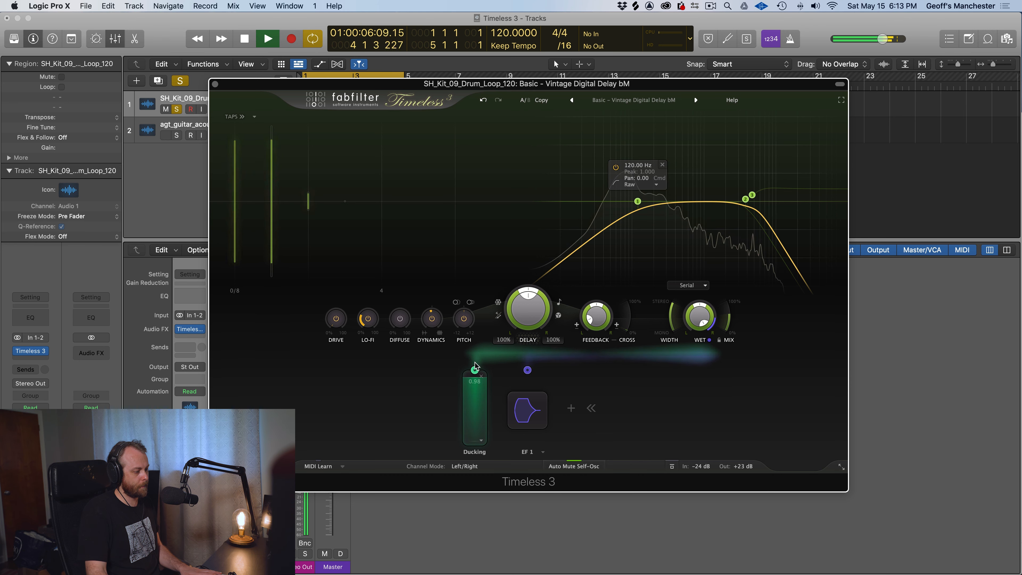
key("space")
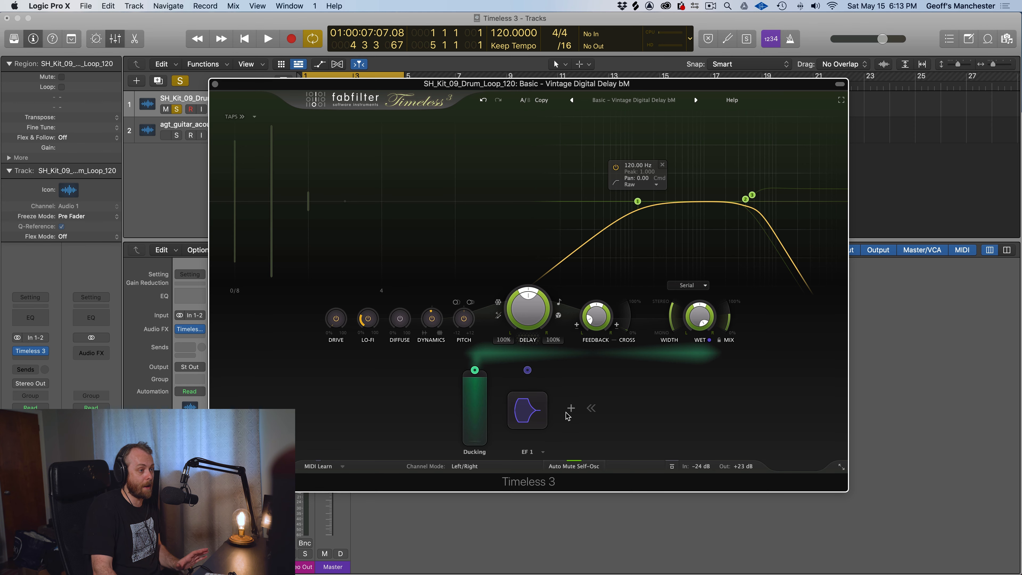
Load the Chopsticks DW preset from the Special FX Rhythmic presets and audition it on the drum loop
left_click(632, 102)
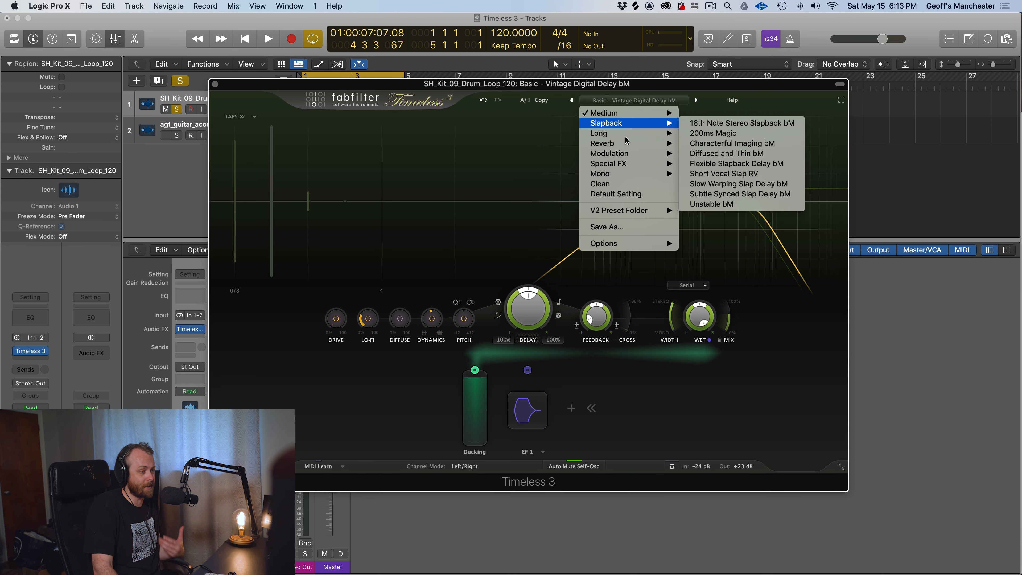
mouse_move(625, 166)
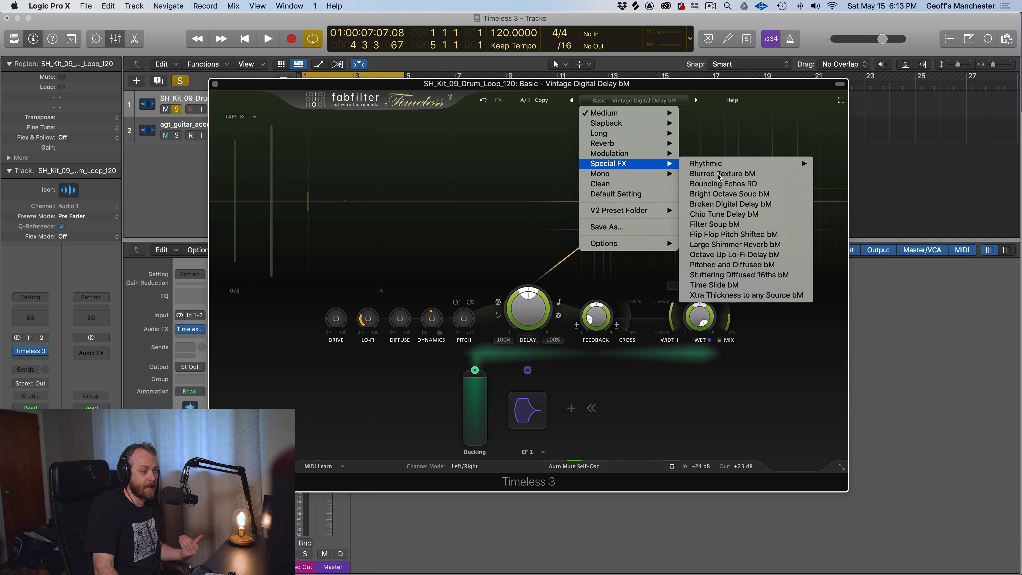
mouse_move(724, 165)
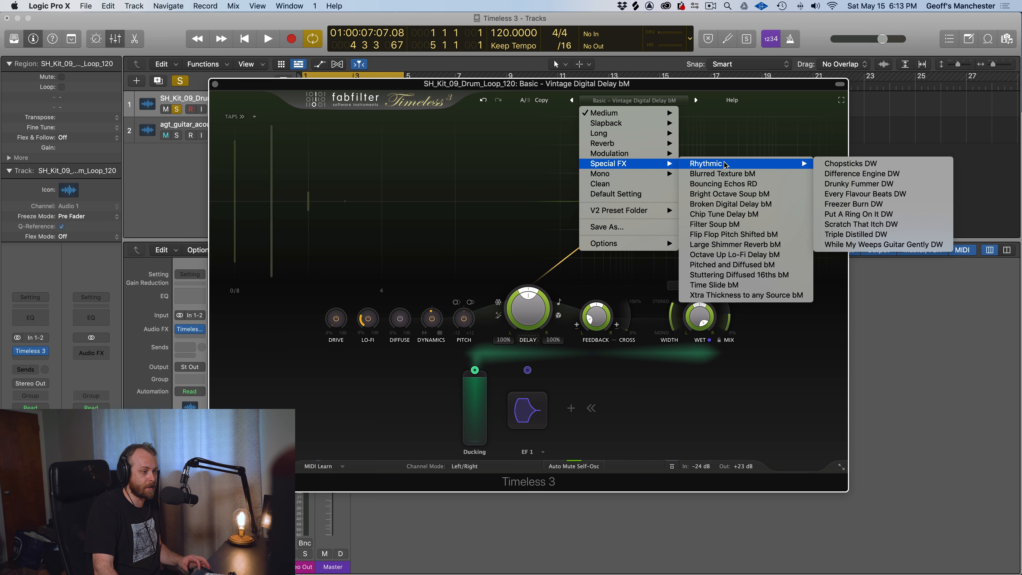
left_click(844, 164)
key("space")
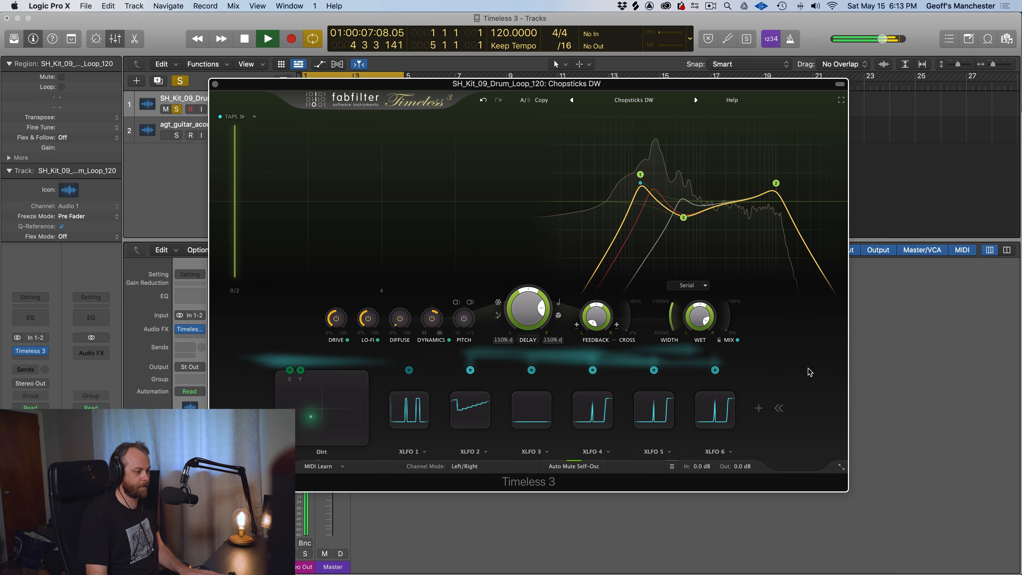
key("space")
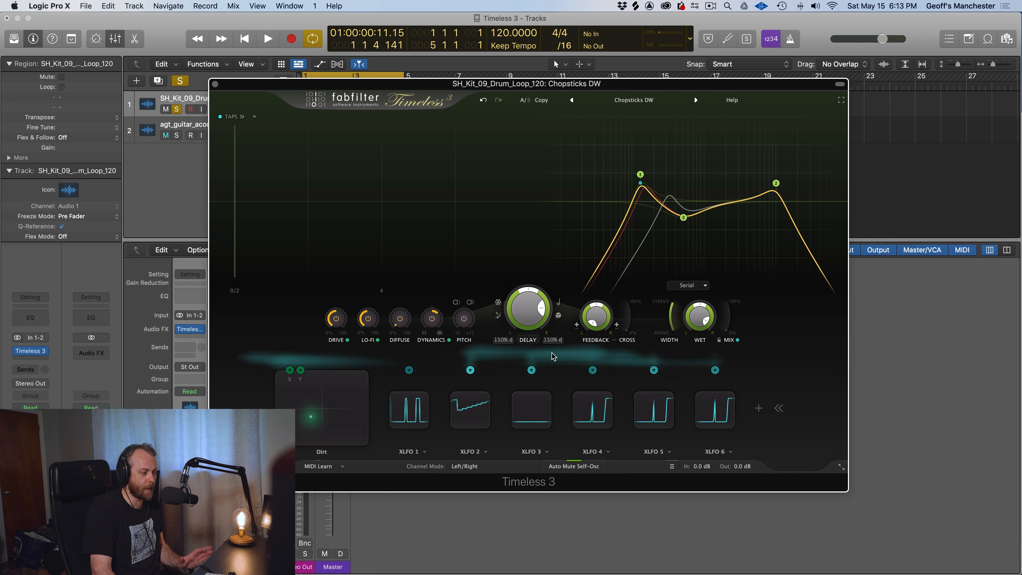
Expand the XLFO 2 modulator and examine its step sequence and modulation target while auditioning the drum loop
mouse_move(469, 409)
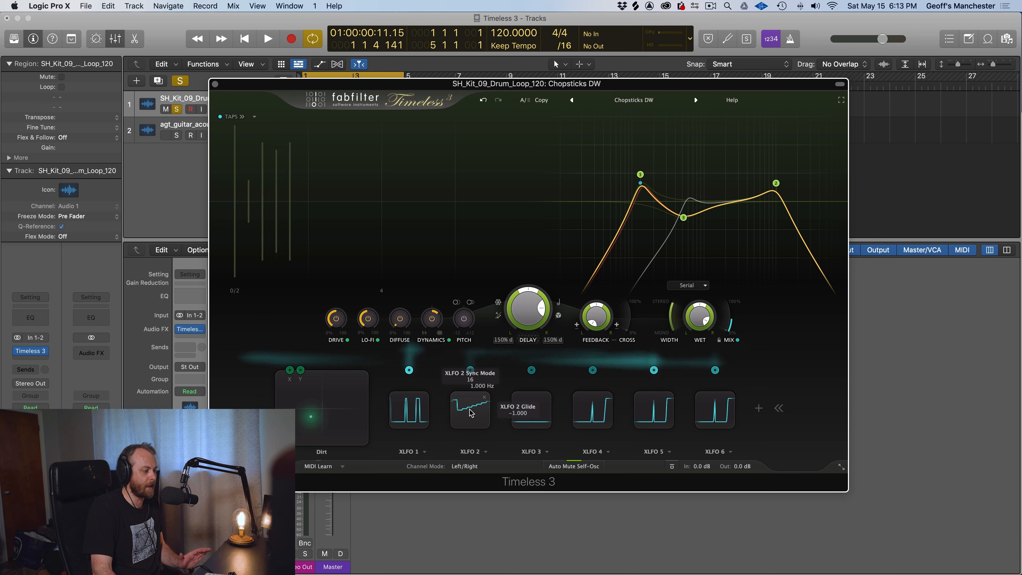
left_click(469, 413)
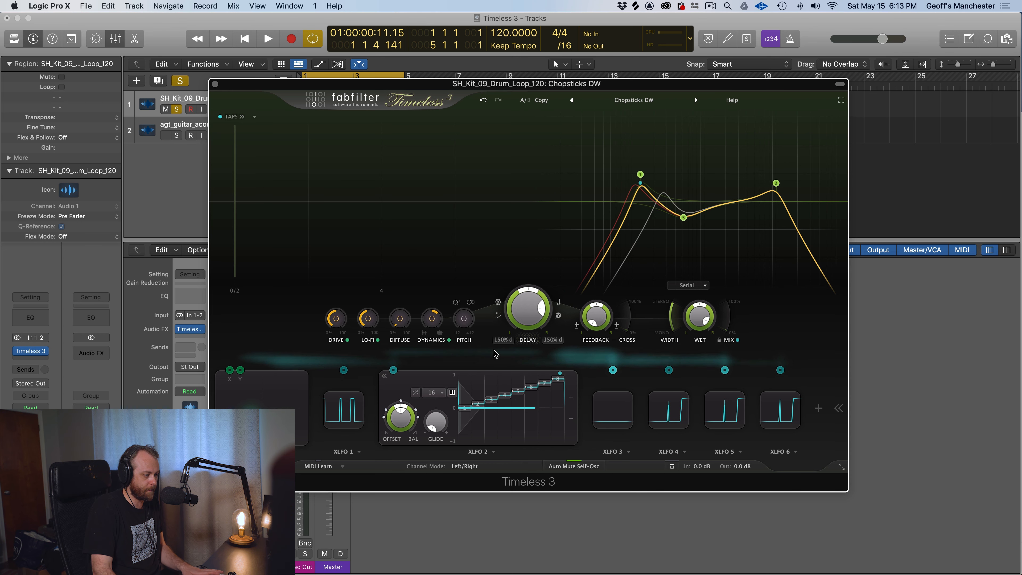
key("space")
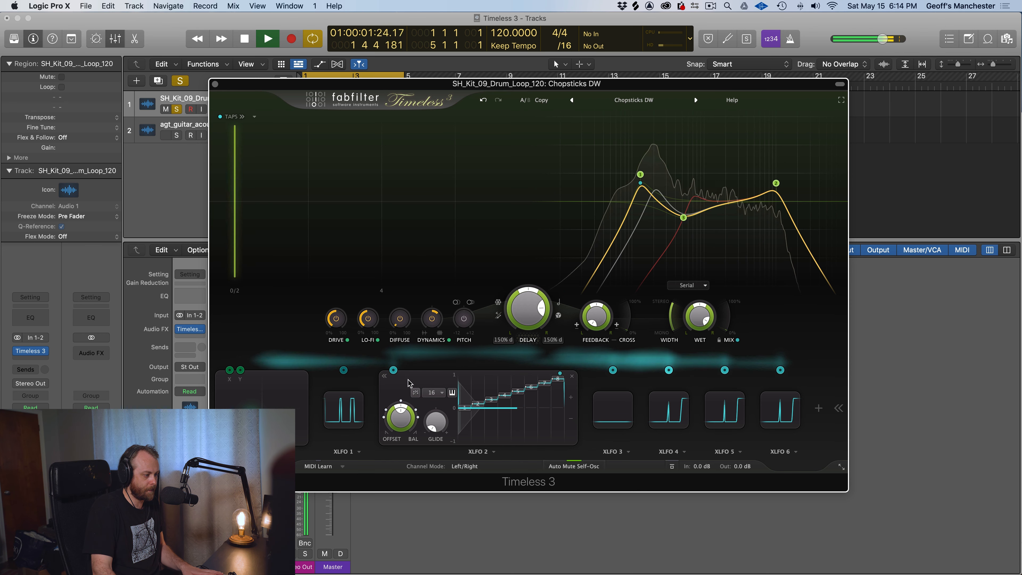
key("space")
mouse_move(395, 372)
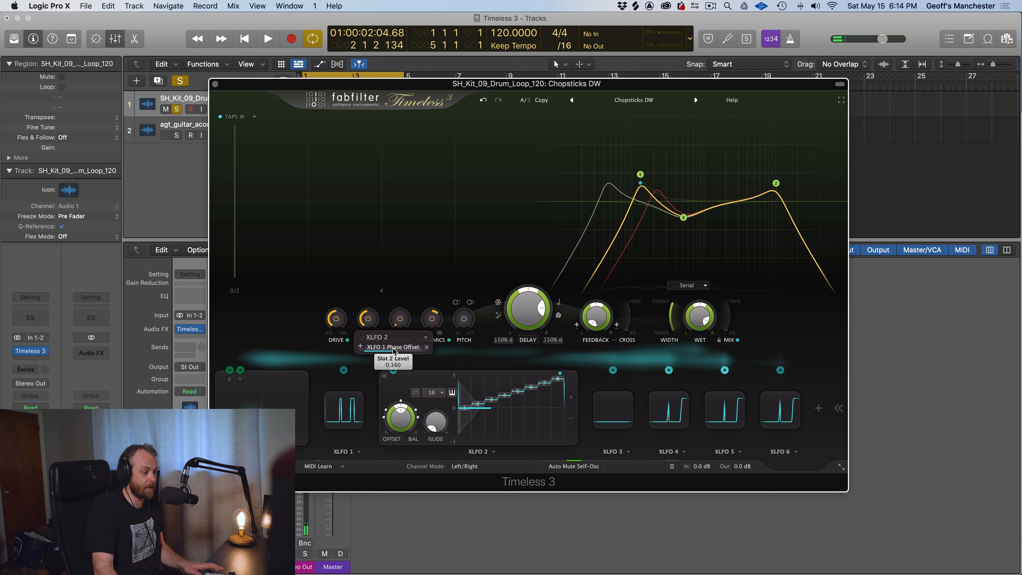
key("space")
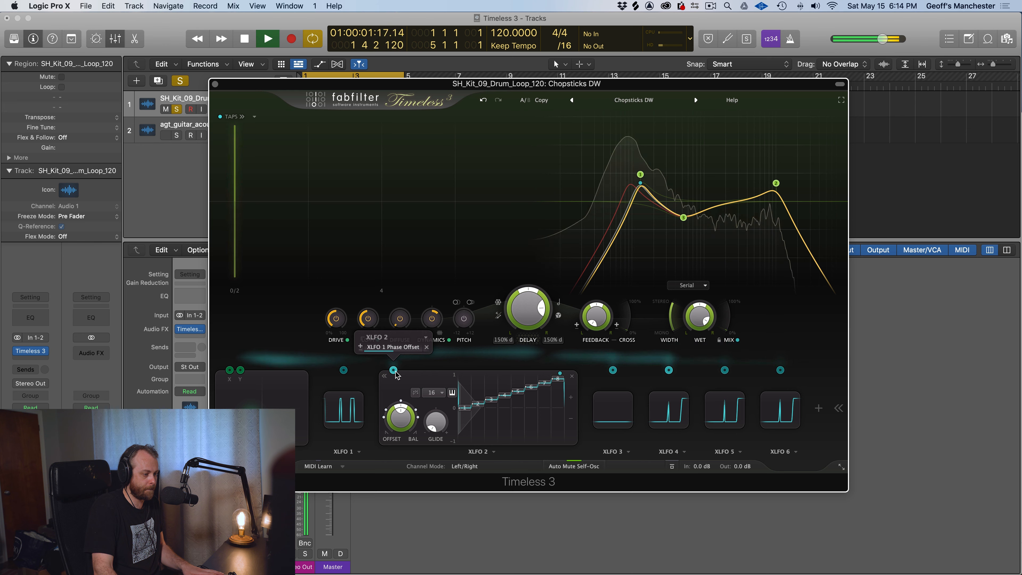
key("space")
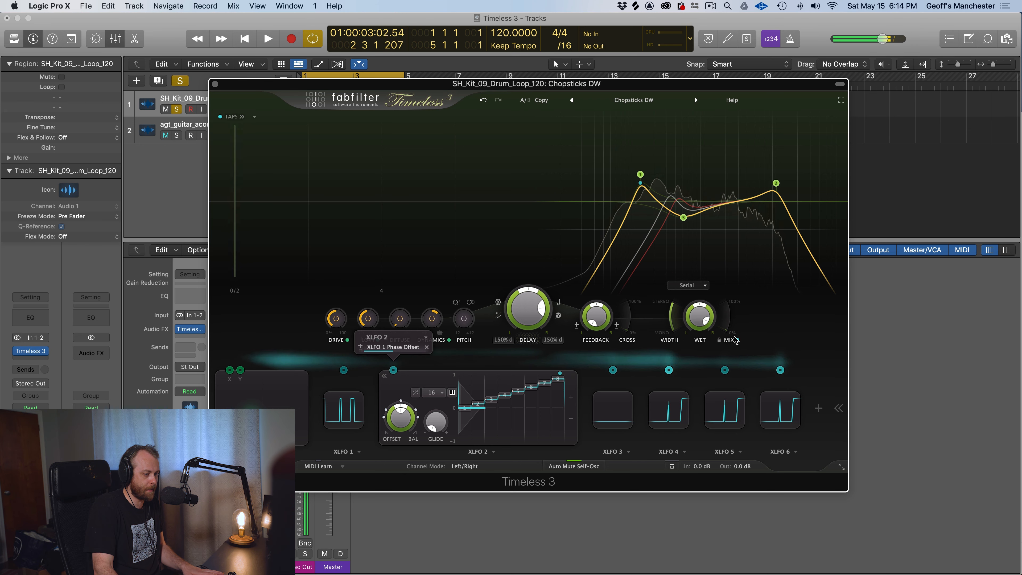
Examine the Mix control's modulation source and expand XLFO 1 to view its step pattern during playback
mouse_move(739, 342)
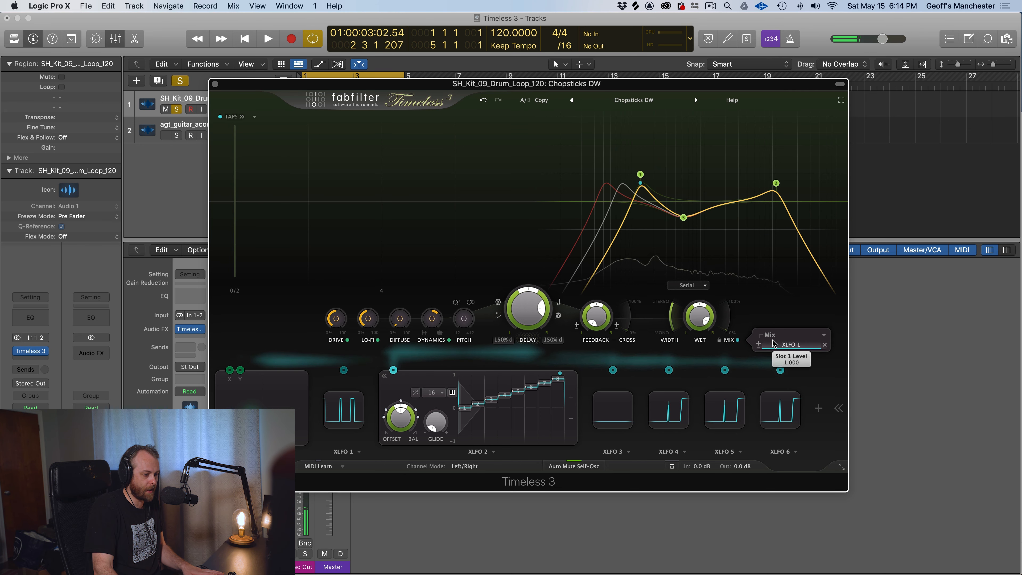
left_click(348, 420)
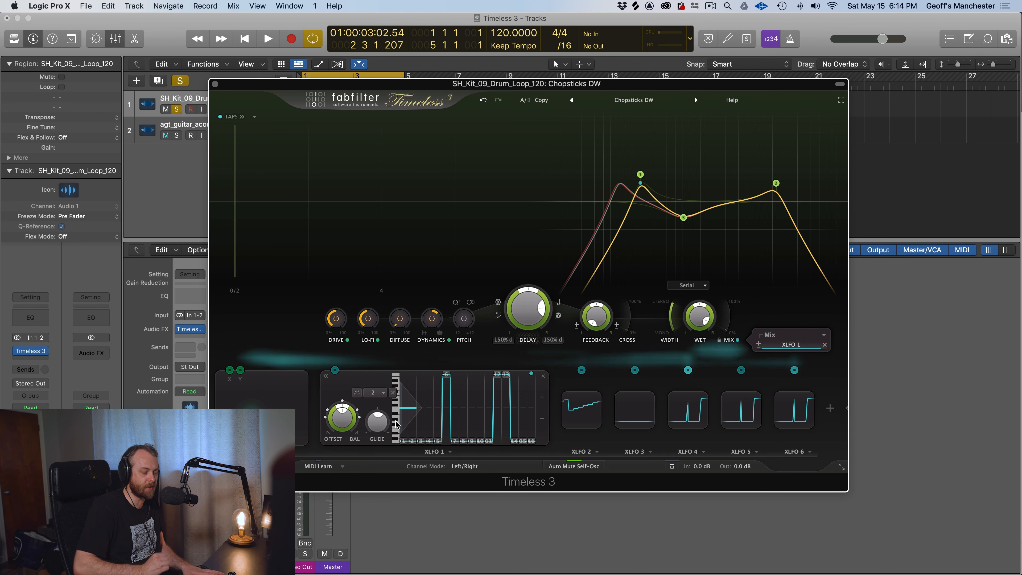
key("space")
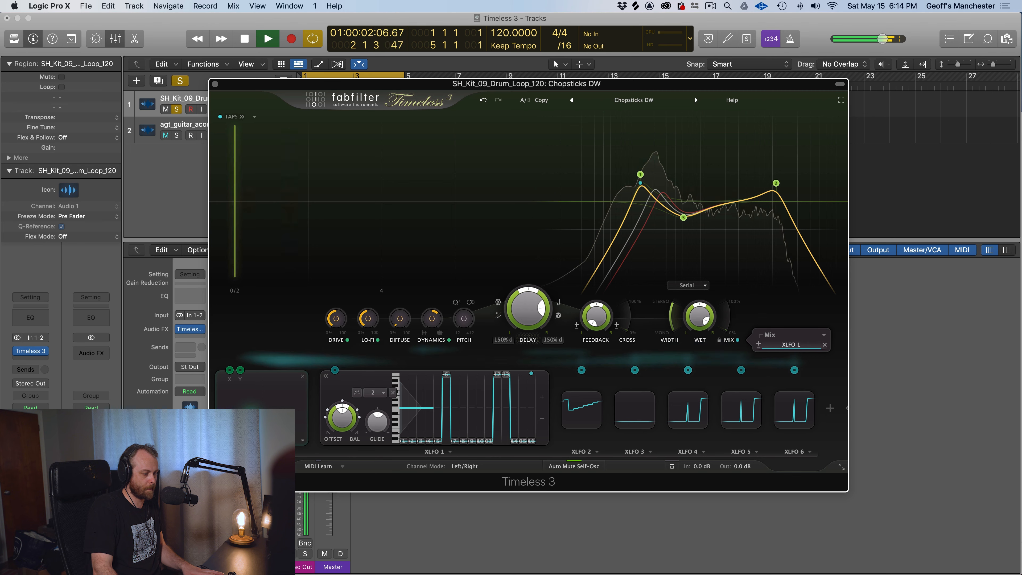
key("space")
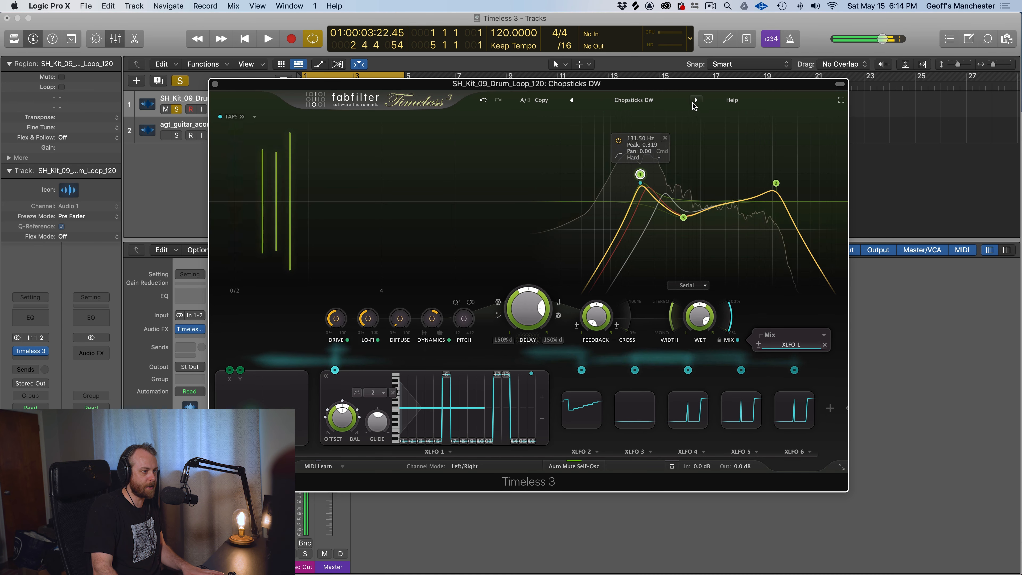
Advance through the Difference Engine DW and Drunky Fummer DW presets, auditioning each on the drum loop
left_click(696, 101)
key("space")
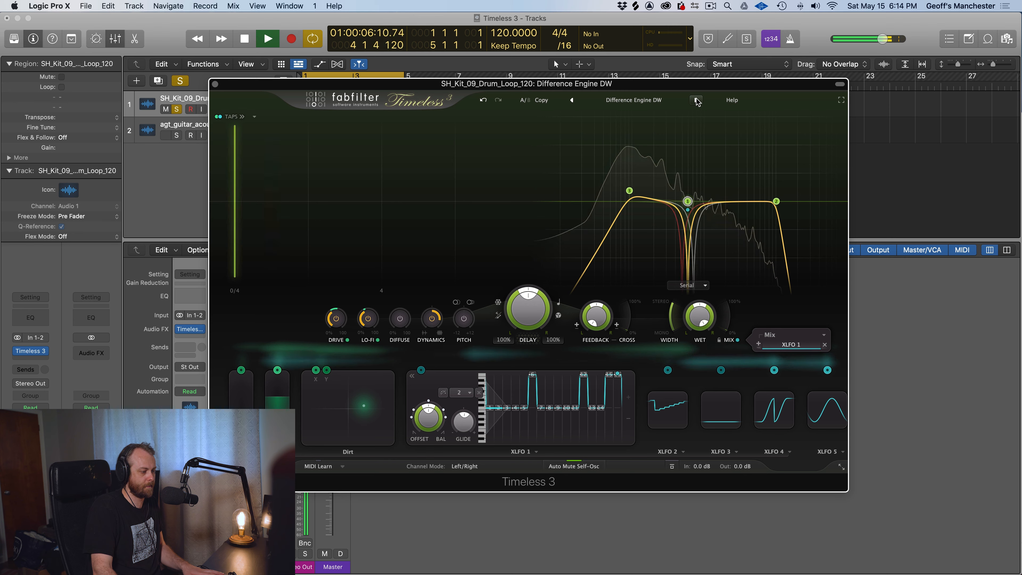
left_click(697, 101)
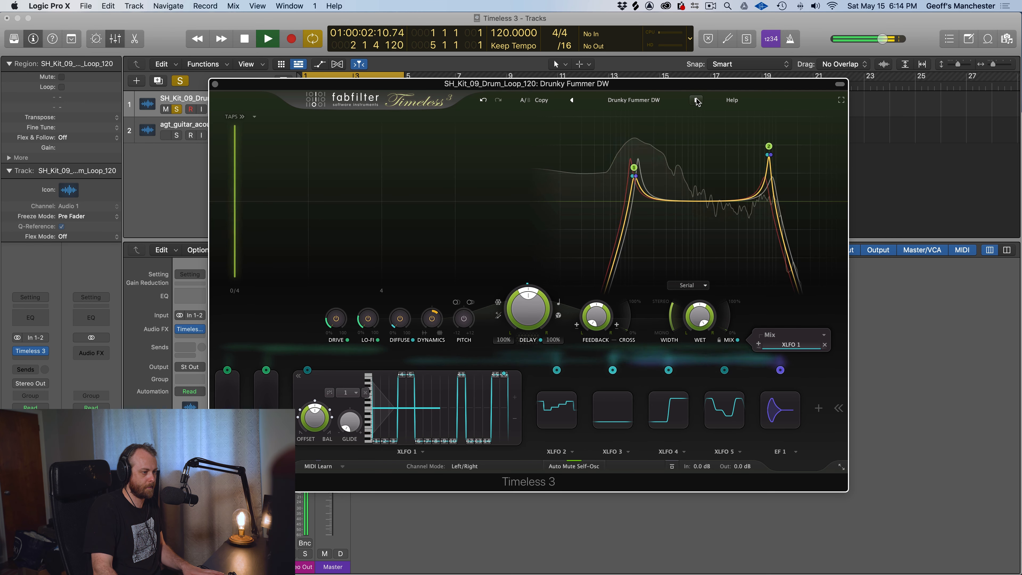
Load the Rhythmic preset Scratch That Itch DW and advance to Triple Distilled DW, auditioning both on the drum loop
left_click(645, 100)
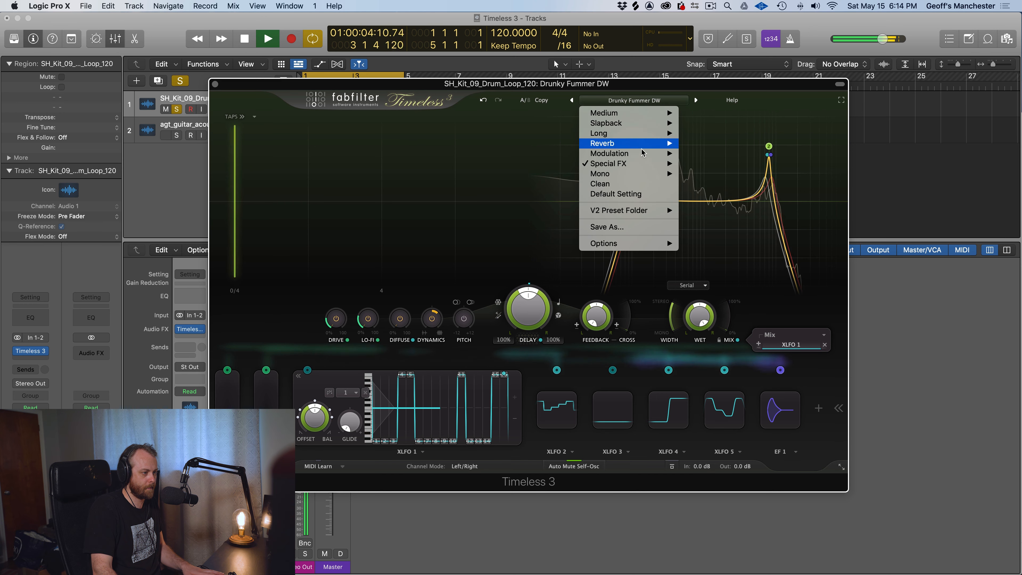
mouse_move(607, 164)
mouse_move(706, 163)
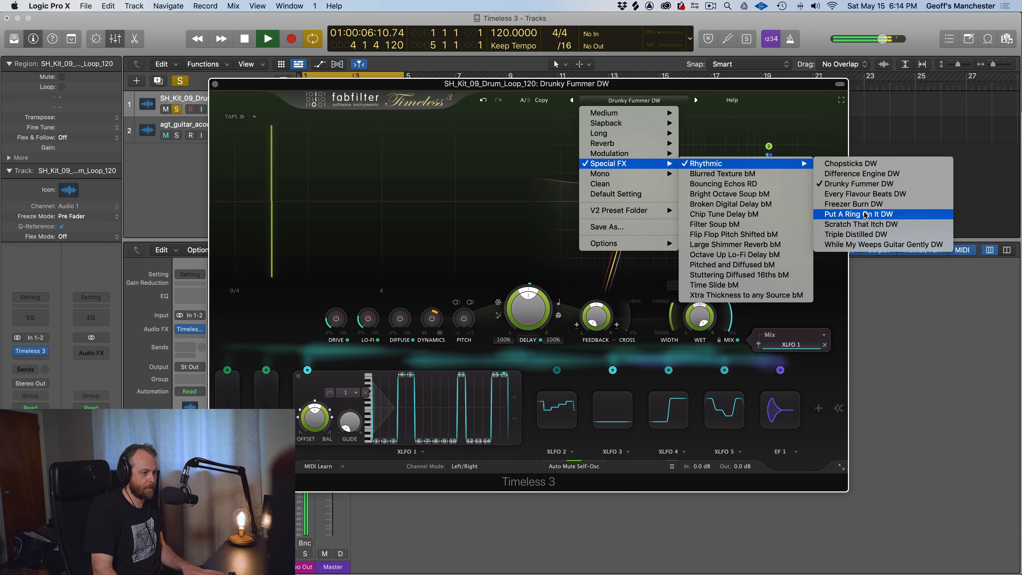
left_click(867, 224)
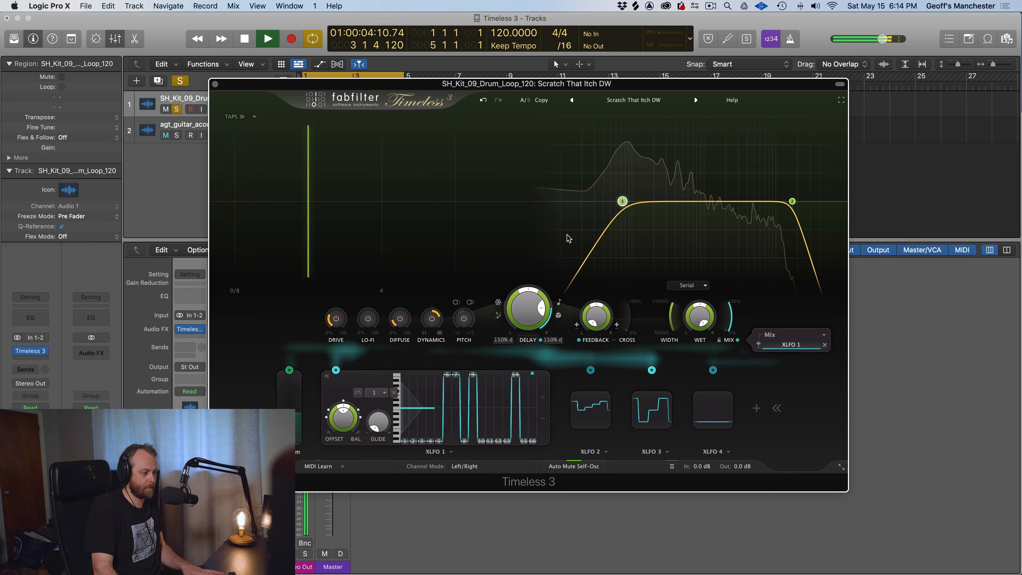
key("space")
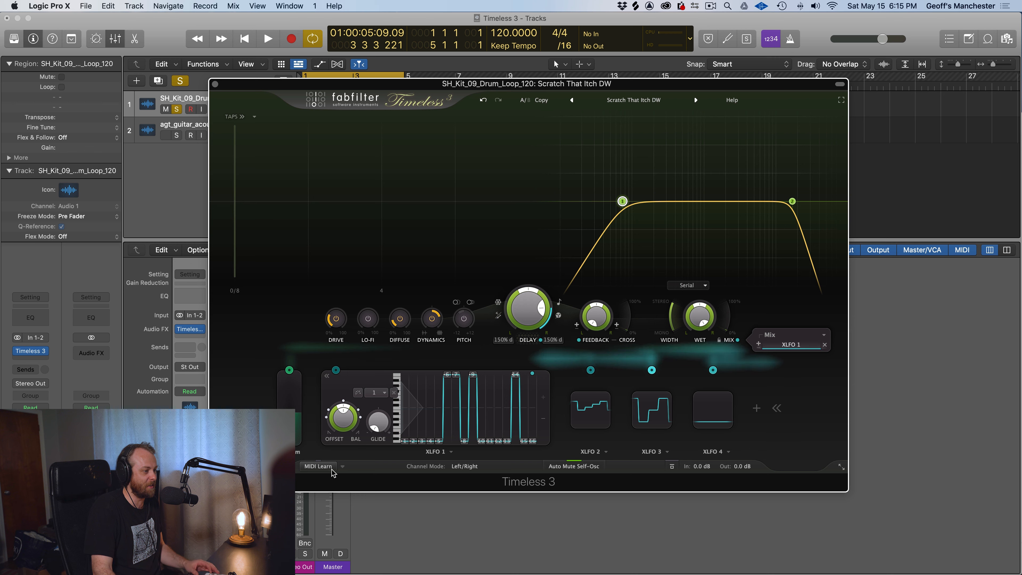
key("space")
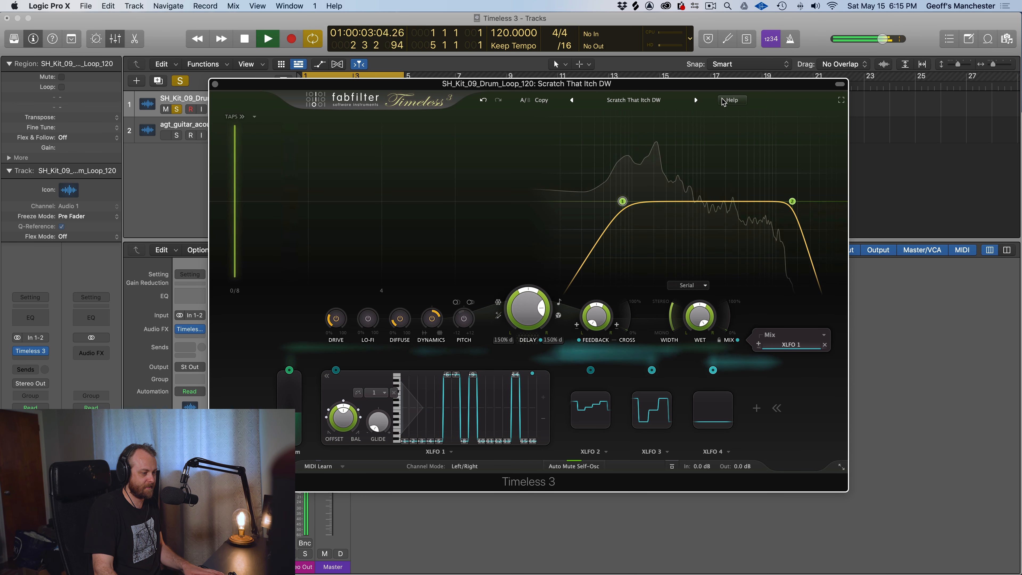
left_click(694, 100)
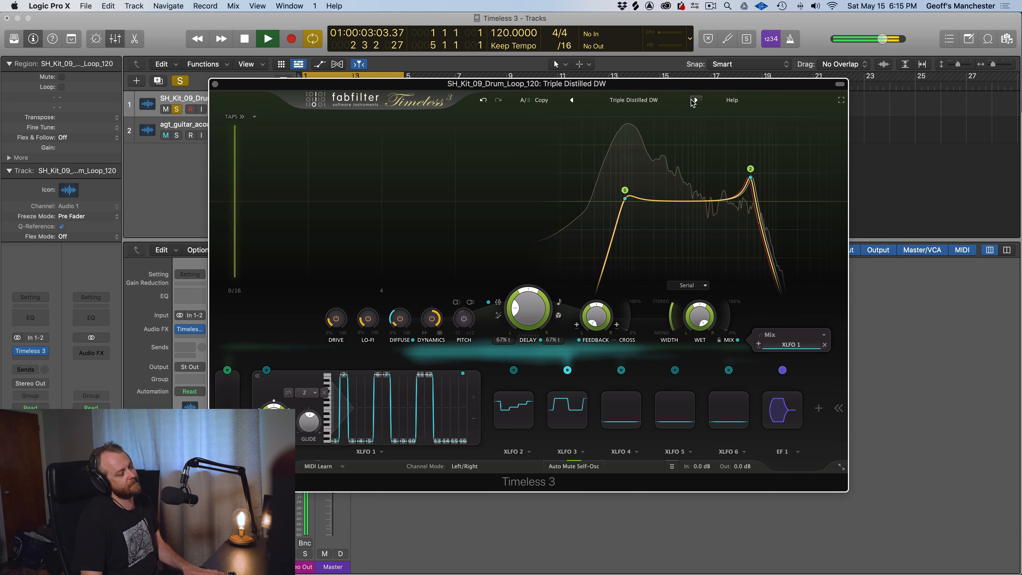
key("space")
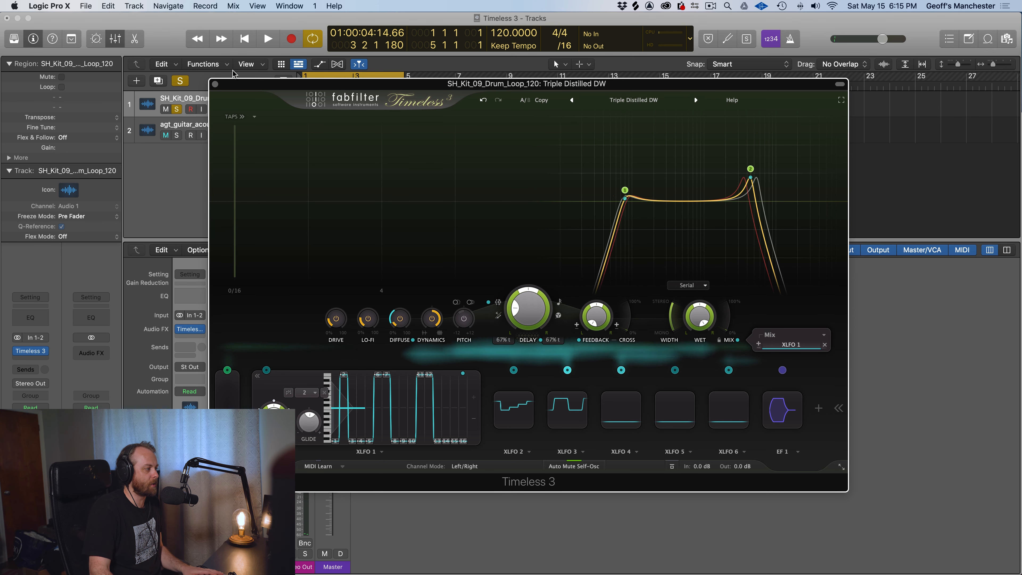
Close the drum track's plug-in window, solo the acoustic guitar track instead of the drum loop, and select it
left_click(215, 84)
left_click(177, 136)
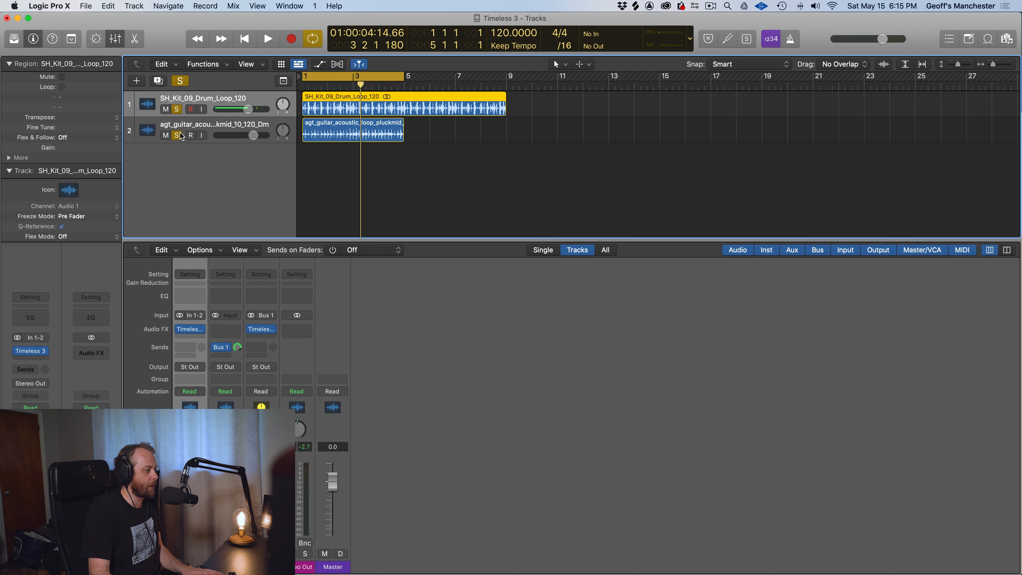
left_click(177, 109)
left_click(204, 129)
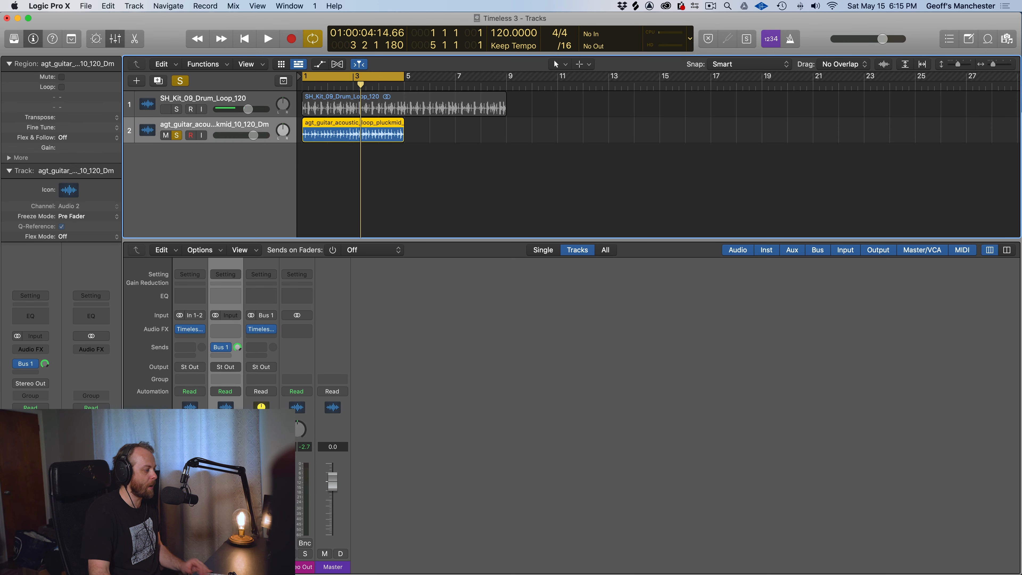
Open the Timeless 3 plug-in on the guitar's Bus 1 aux channel and play the guitar loop through it
left_click(24, 365)
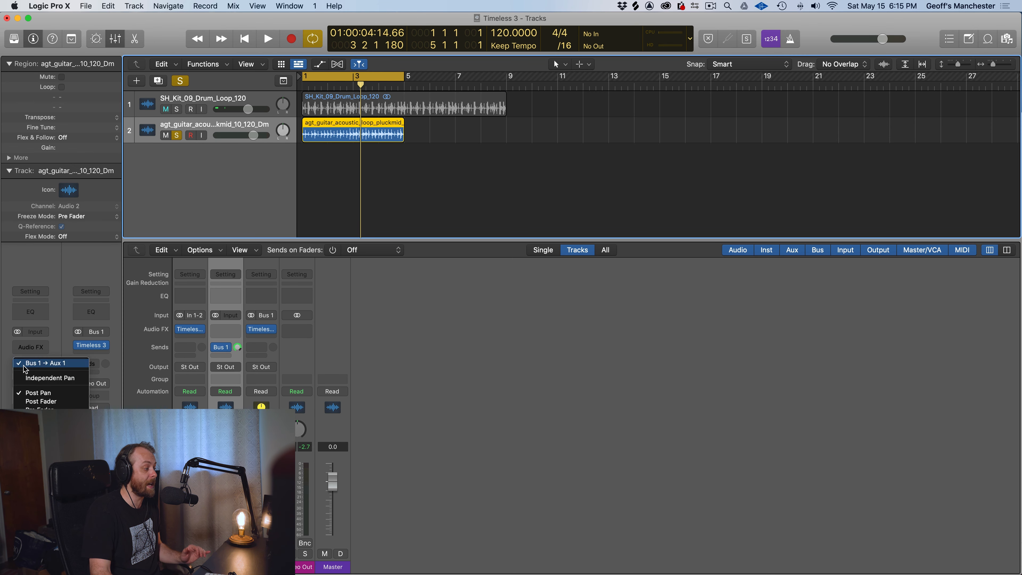
left_click(91, 348)
left_click(92, 348)
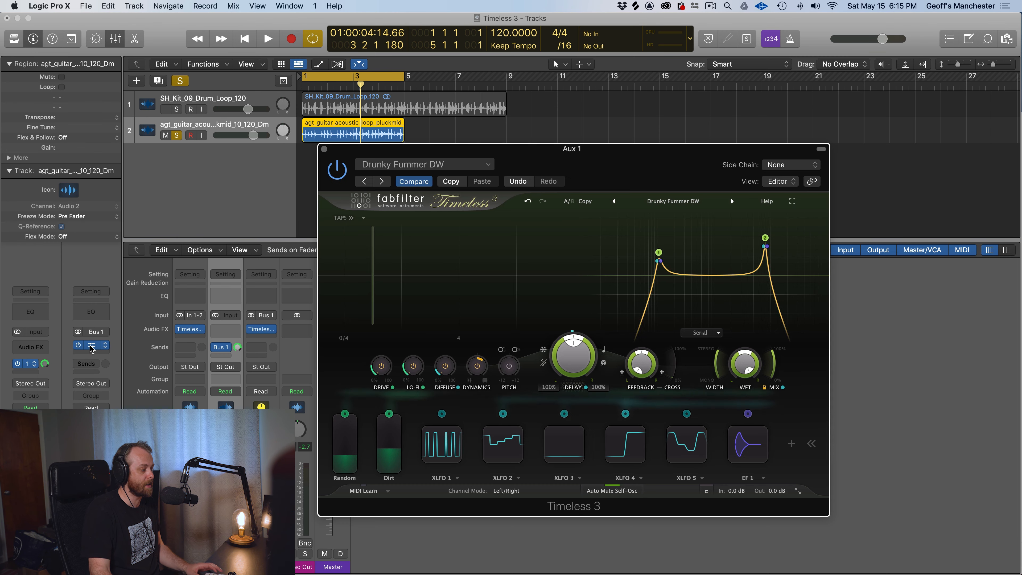
key("space")
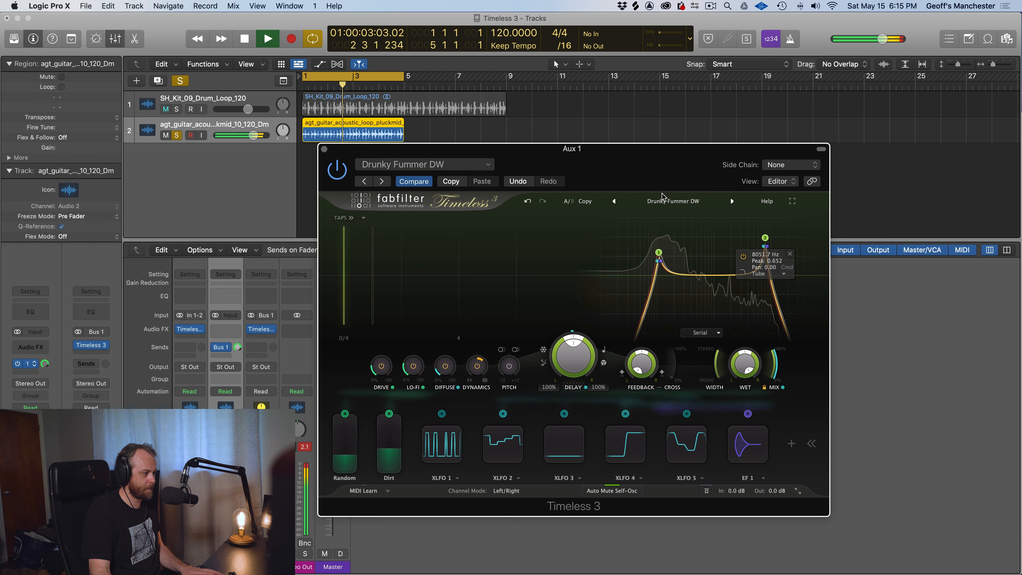
Load the Long preset Guitar - Clean Picking Fun bM in the guitar bus's Timeless 3 and play the guitar loop through it
key("space")
left_click(97, 348)
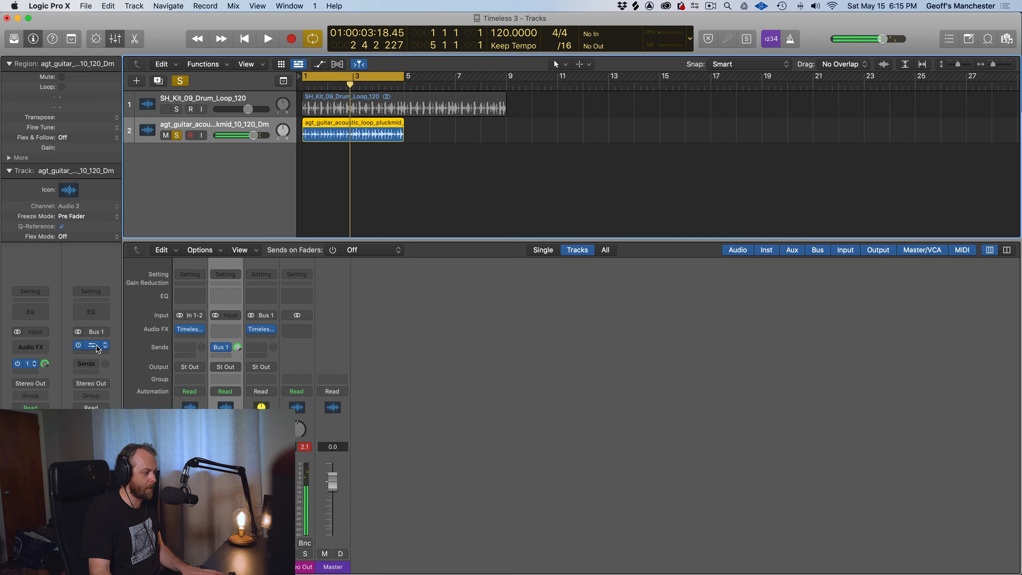
left_click(97, 347)
left_click(674, 201)
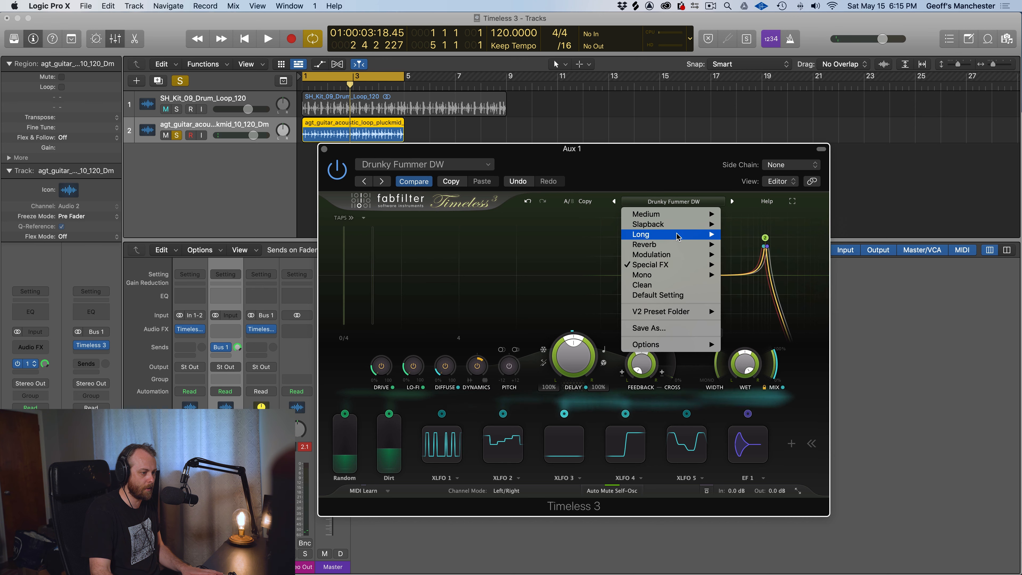
mouse_move(677, 237)
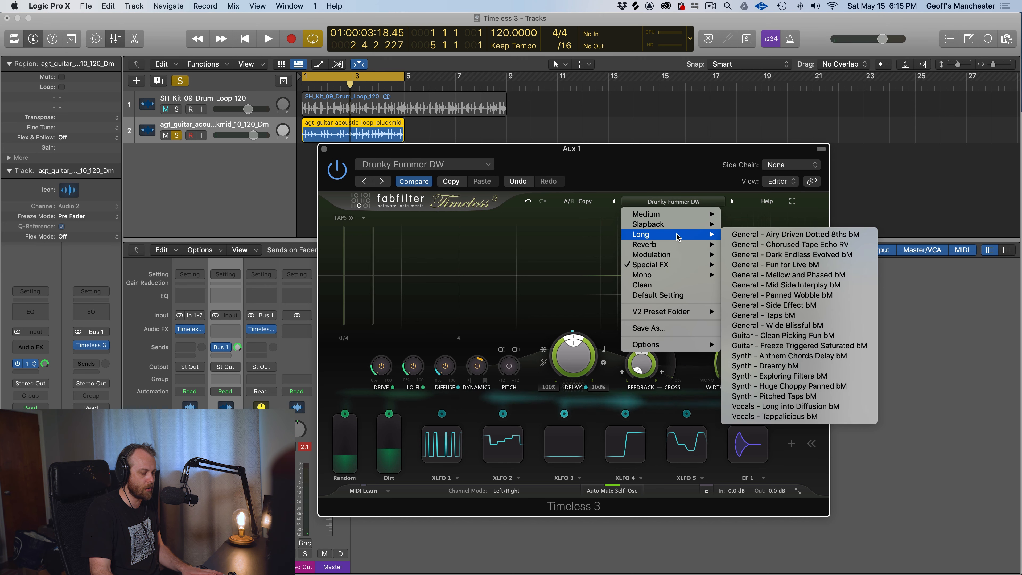
left_click(758, 339)
key("space")
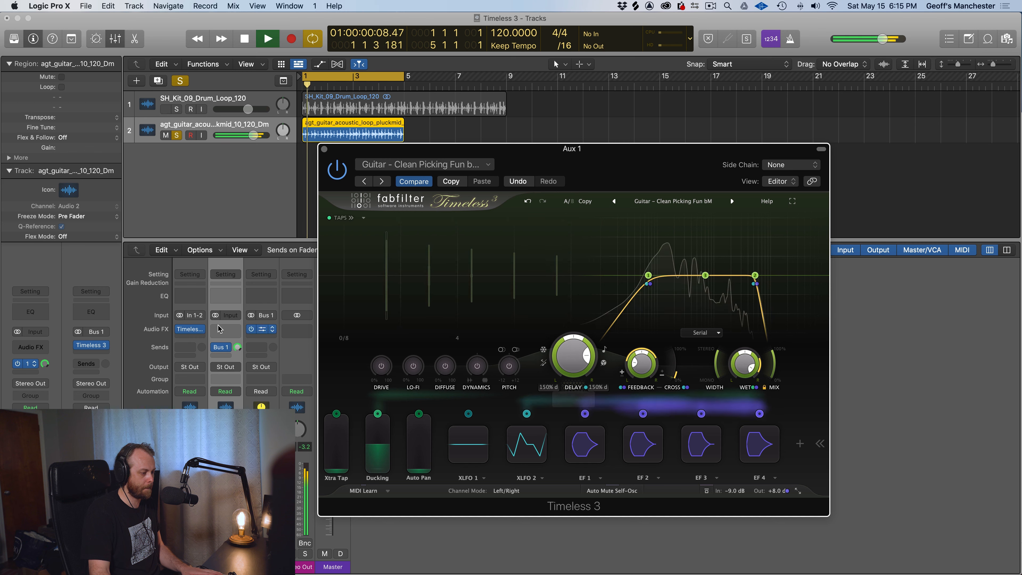
Turn the guitar track's Bus 1 send down and back up to about -0.3 dB while auditioning the delay on the loop
key("space")
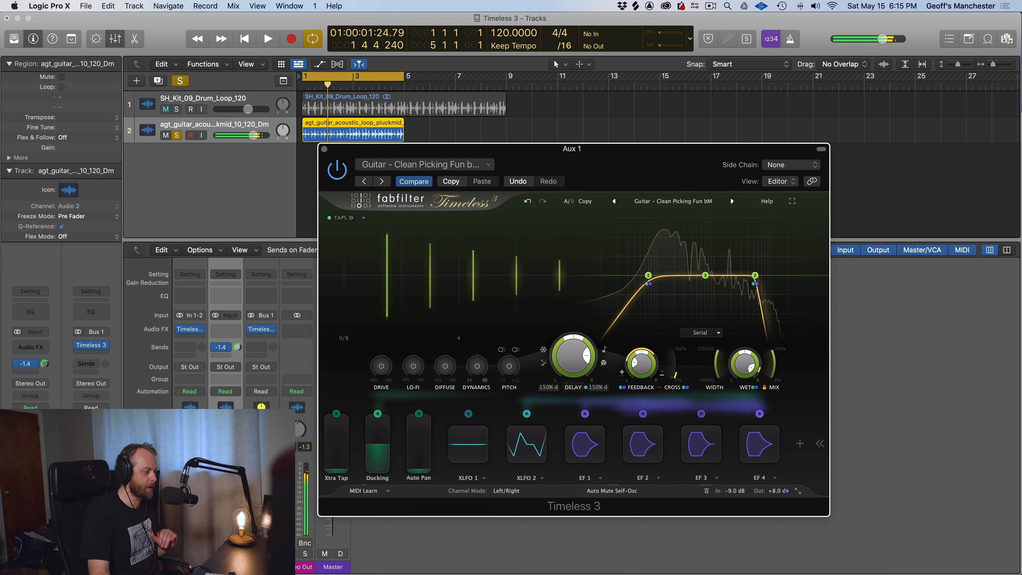
key("space")
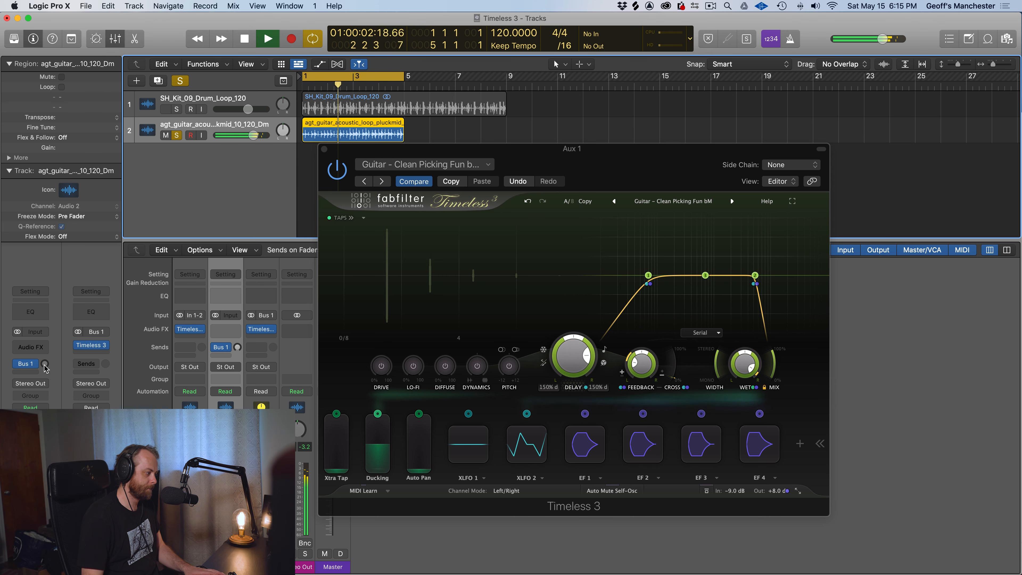
left_click_drag(238, 347, 238, 322)
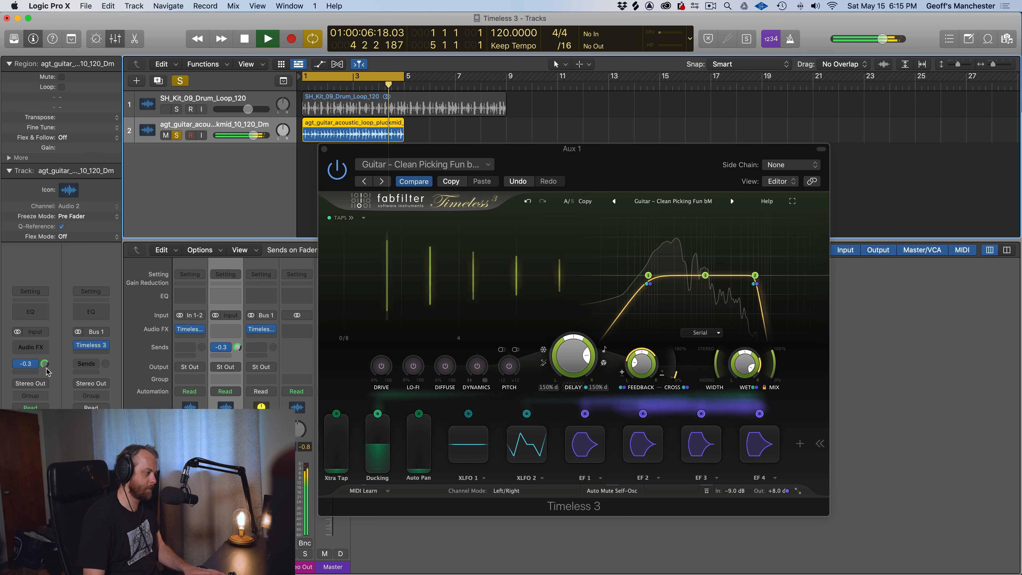
left_click_drag(44, 367, 44, 361)
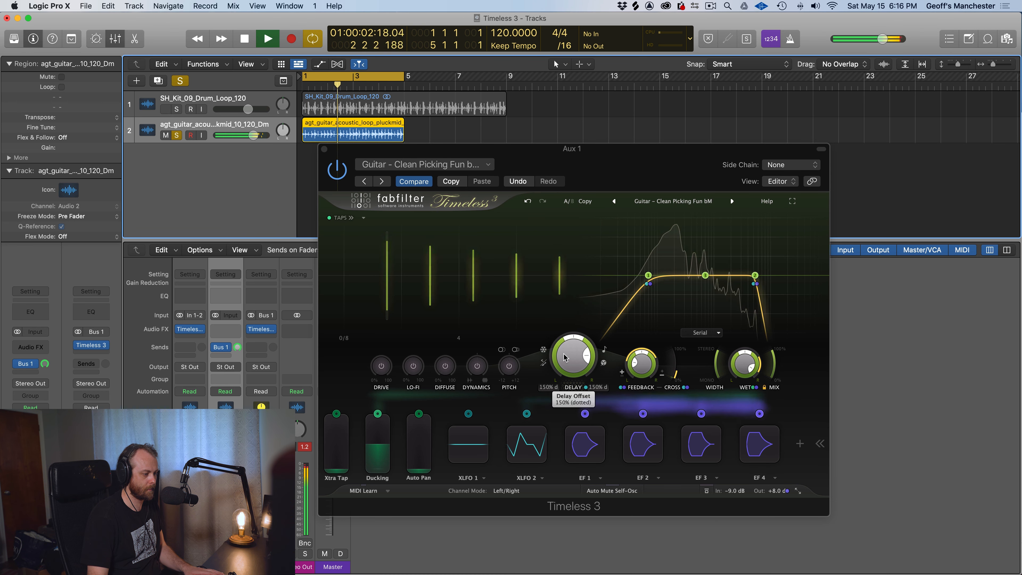
key("space")
Set the delay time sync to 1/4 Note and resume playback of the guitar loop
left_click(604, 348)
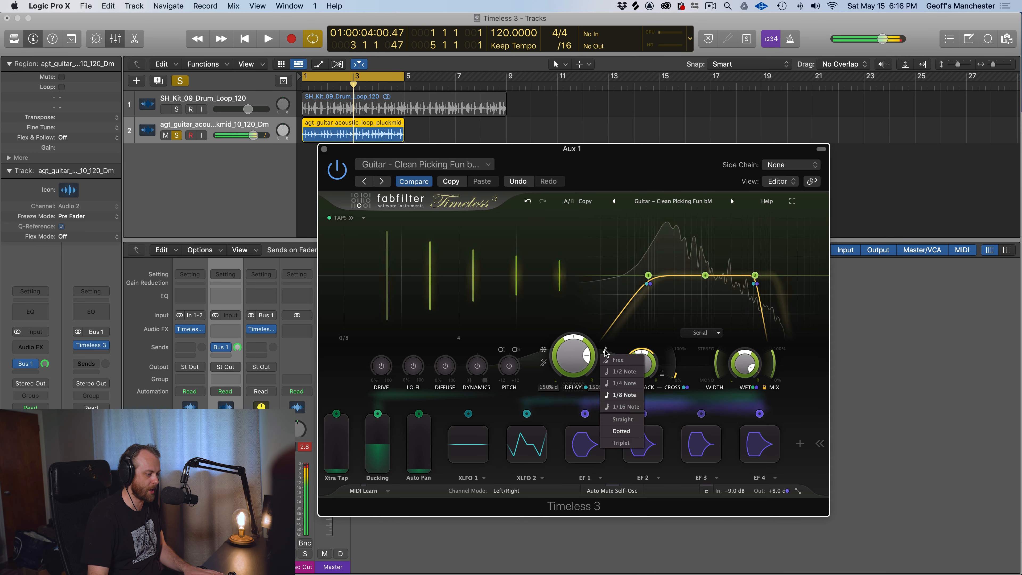
left_click(622, 389)
key("space")
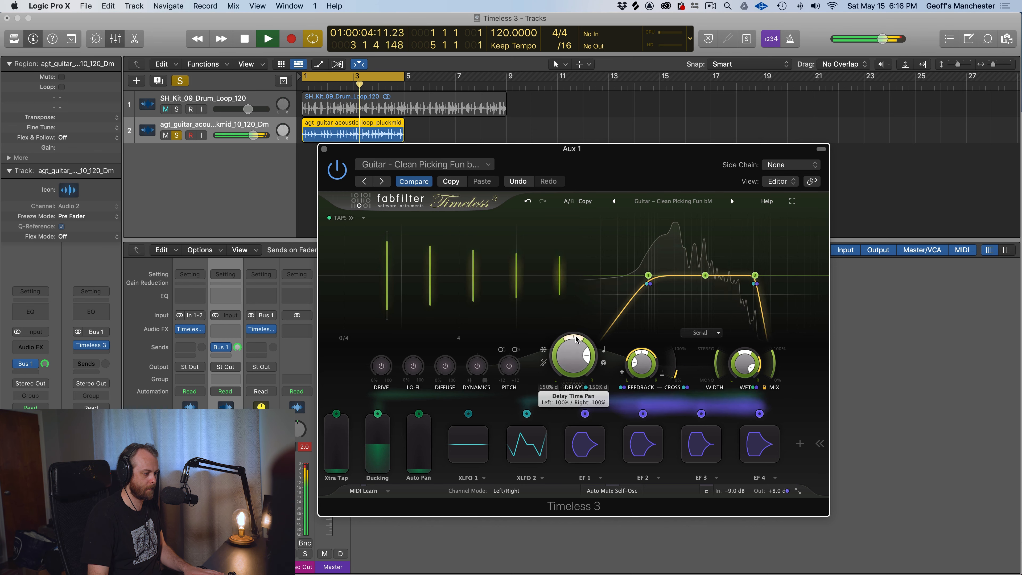
Try an offset delay time pan and a 1/16 Note sync, resetting the pan and restoring the 1/4 Note sync
left_click_drag(573, 340, 559, 348)
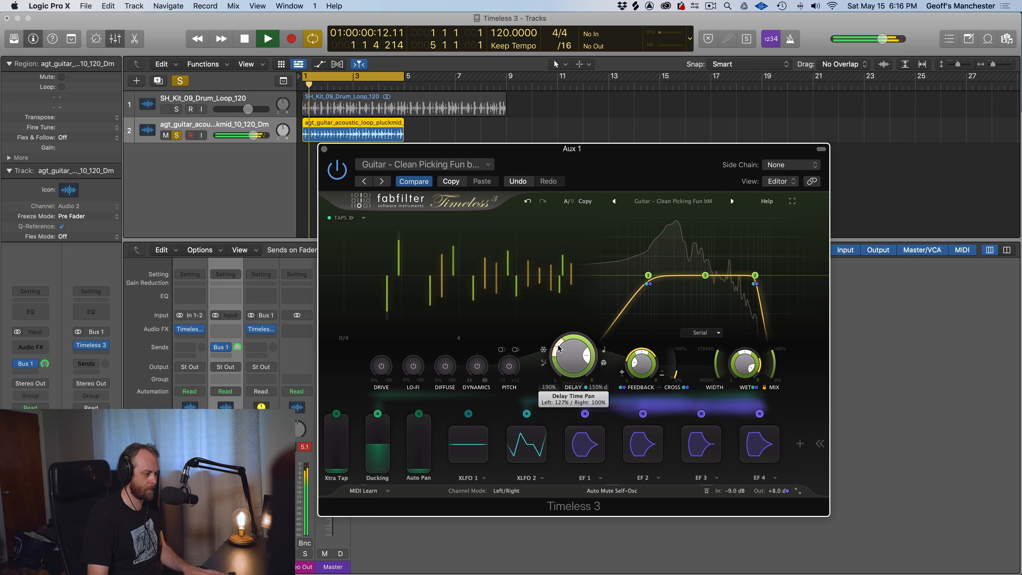
double_click(559, 349)
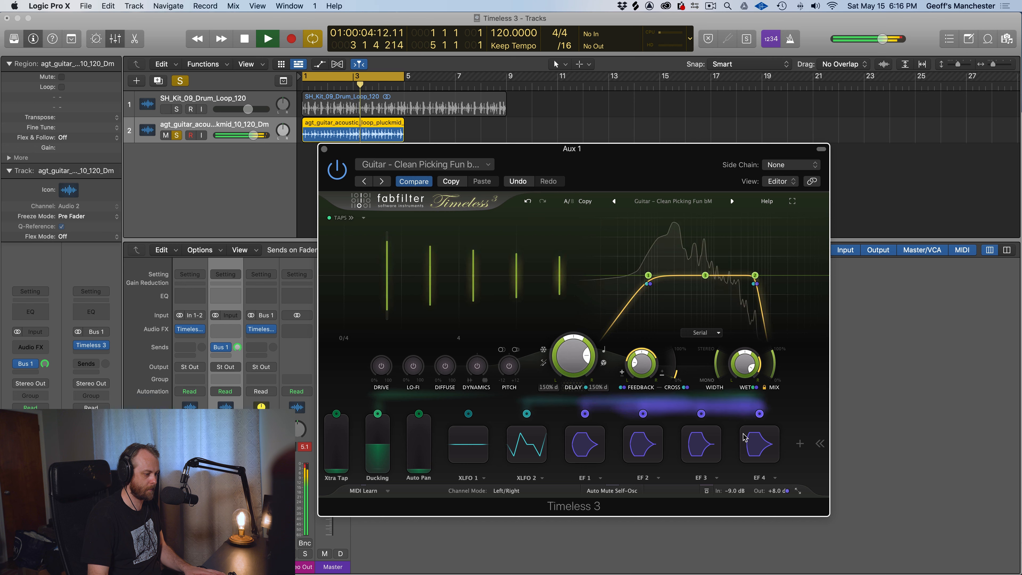
left_click(603, 352)
left_click(616, 407)
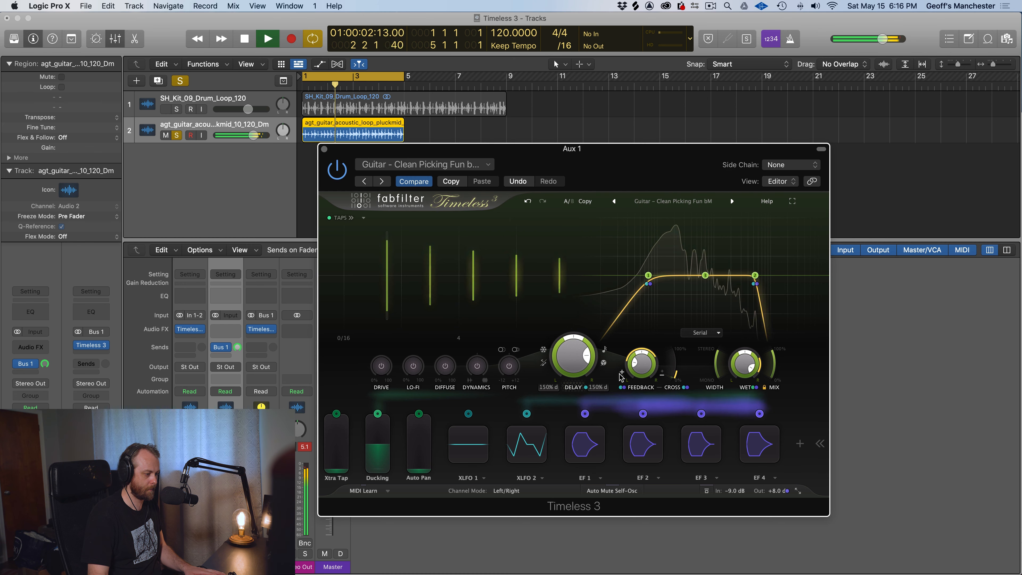
left_click(605, 352)
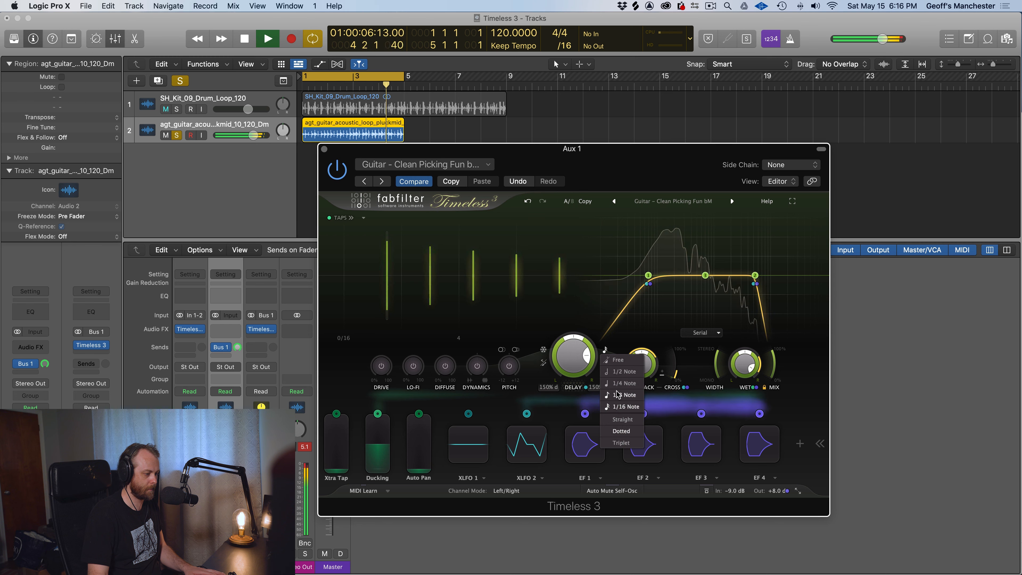
left_click(614, 384)
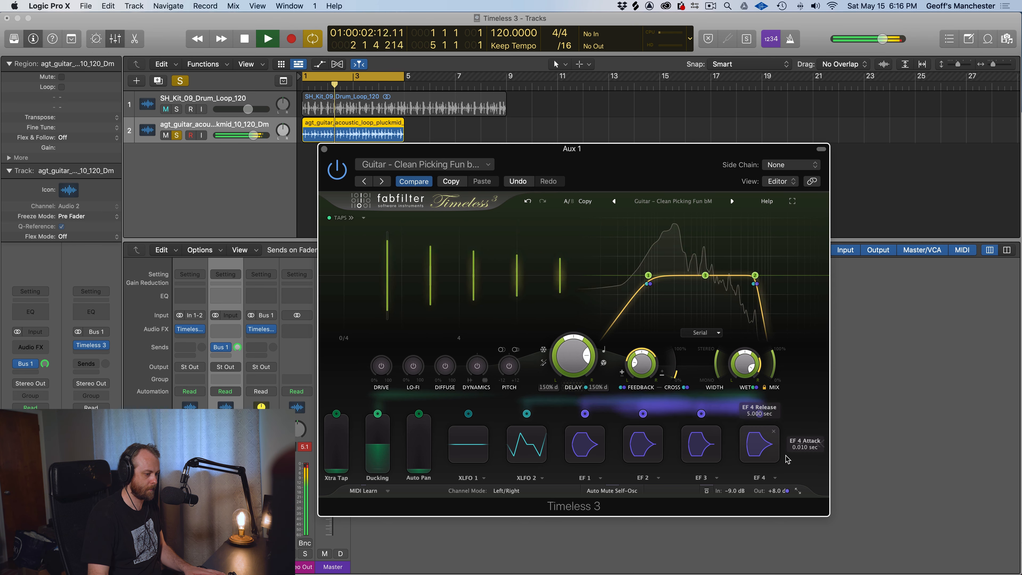
Add a new envelope generator and route it to modulate the Diffuse control
left_click(799, 443)
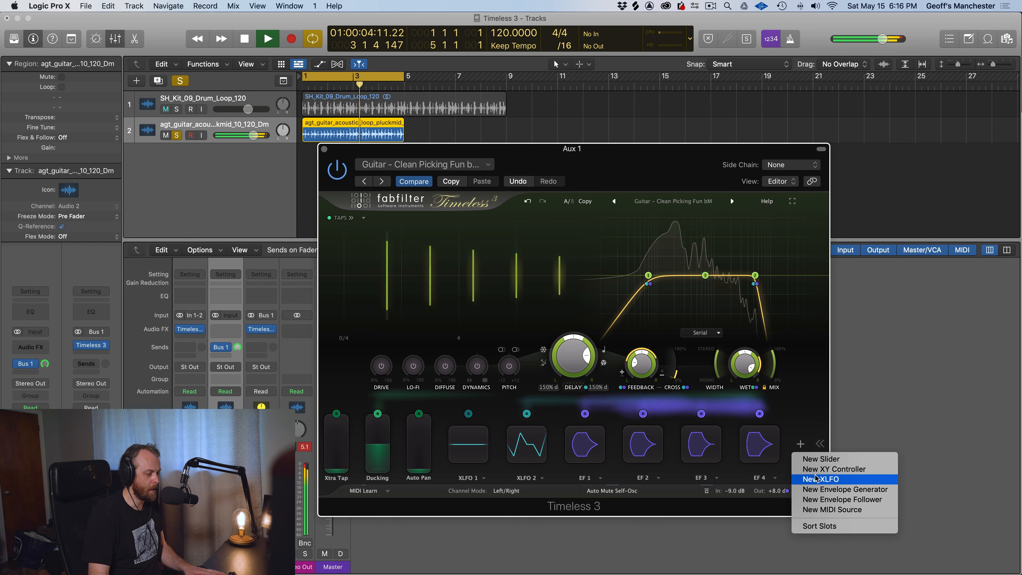
left_click(830, 490)
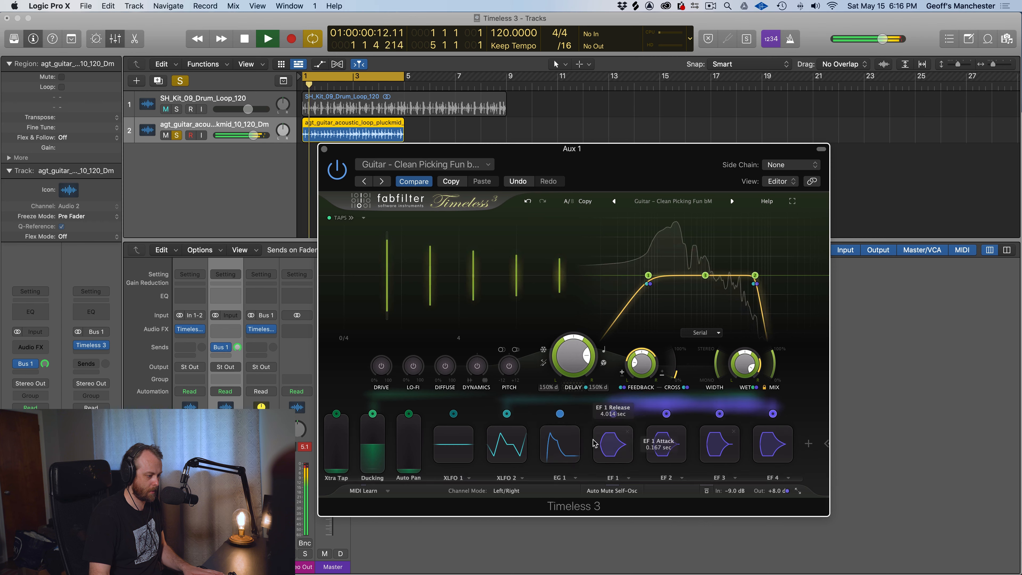
left_click_drag(559, 414, 466, 396)
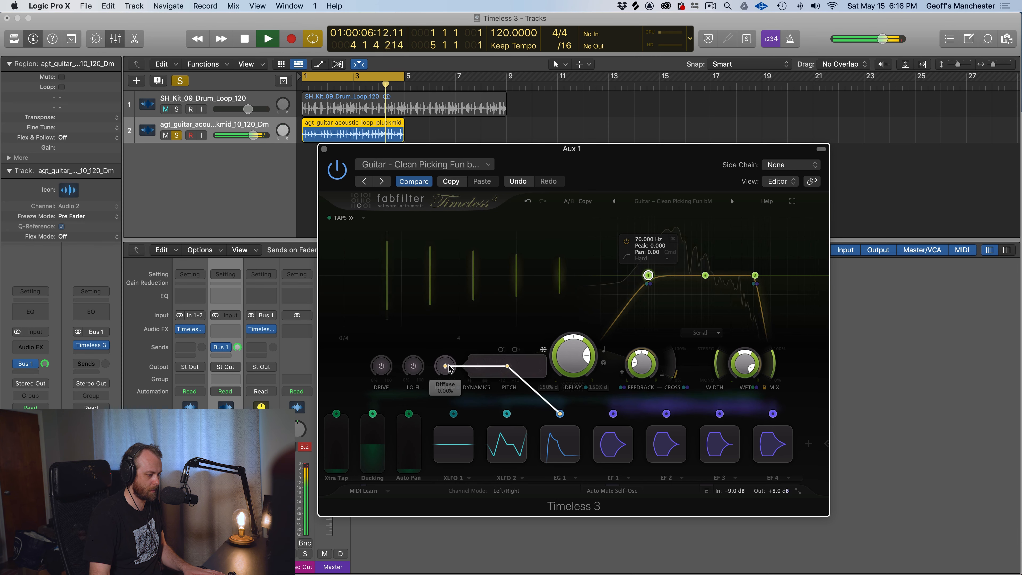
left_click_drag(449, 367, 443, 368)
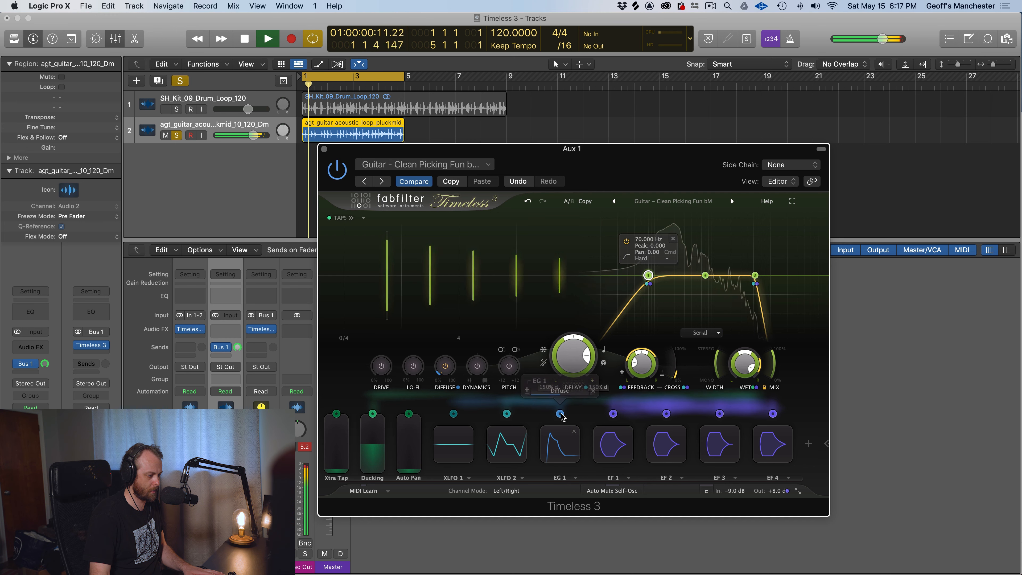
mouse_move(561, 391)
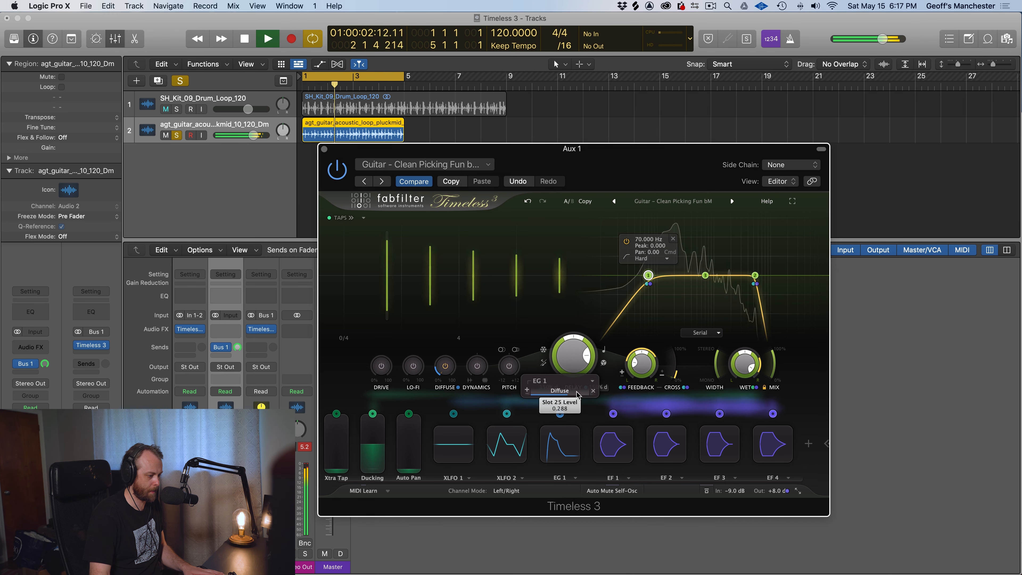
Expand the EG 1 envelope editor, lengthen its hold stage and adjust its threshold
left_click(555, 440)
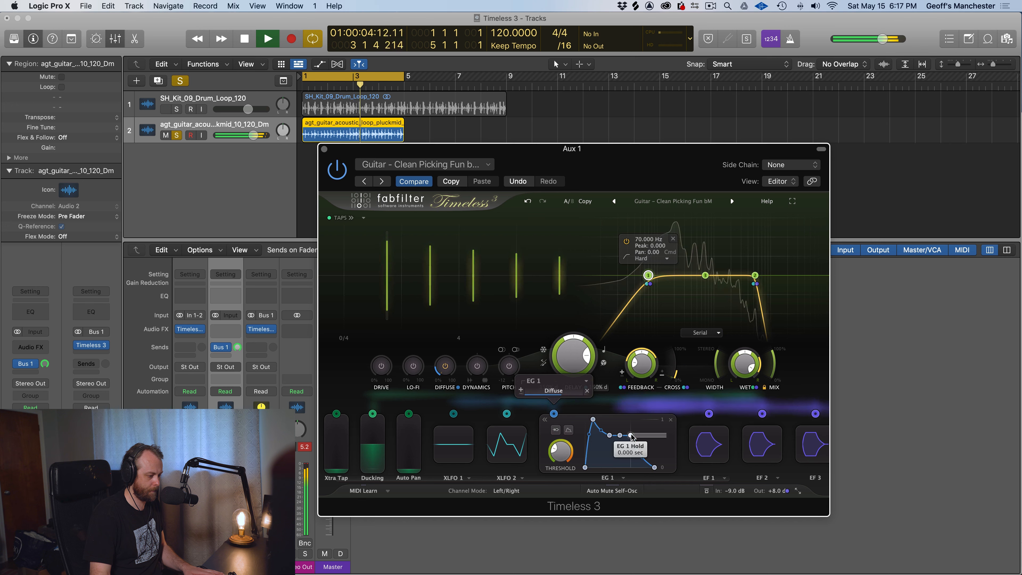
mouse_move(651, 430)
left_mouse_down()
mouse_move(676, 435)
mouse_move(643, 431)
left_mouse_up()
mouse_move(560, 458)
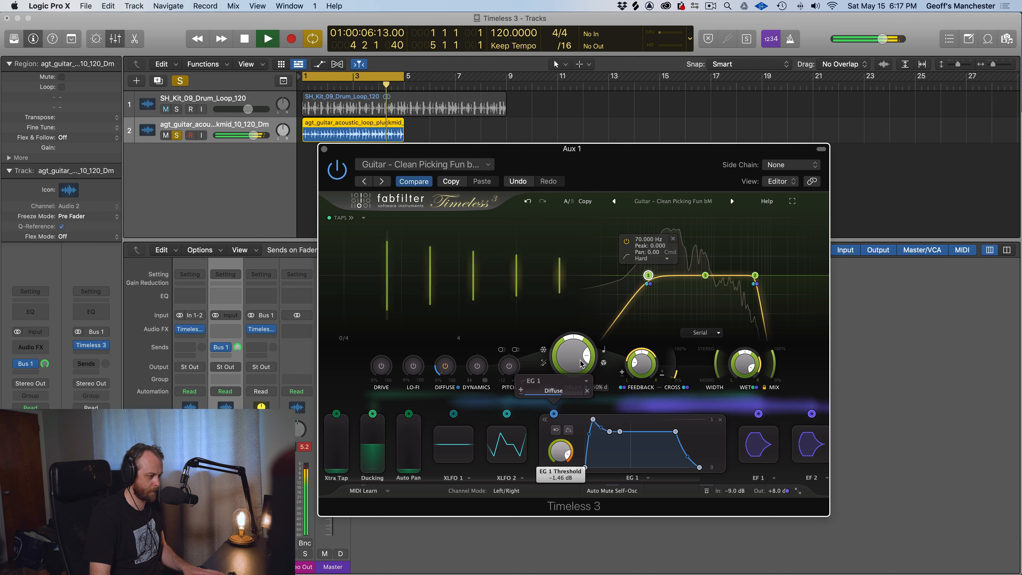
left_click_drag(581, 366, 580, 360)
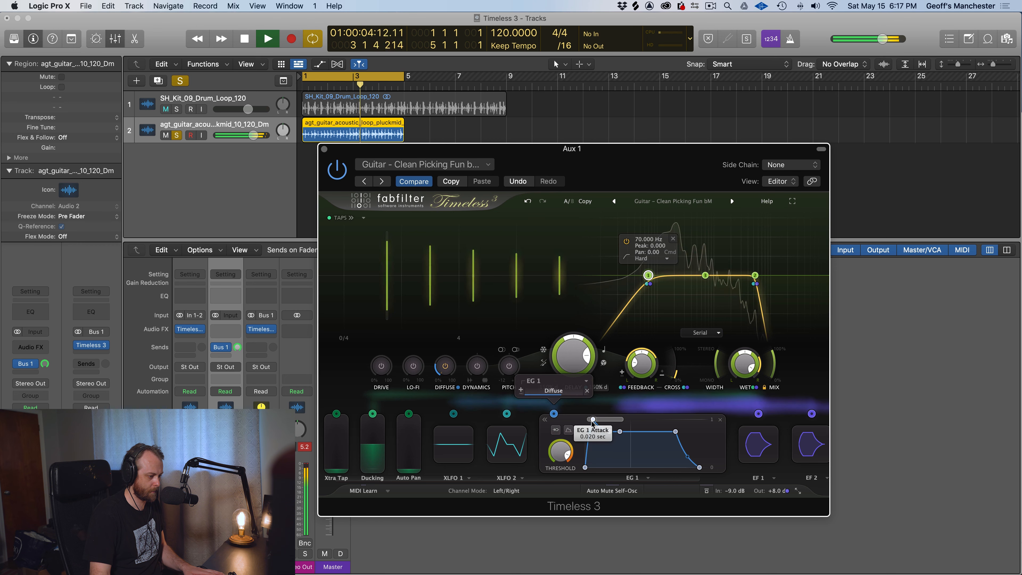
Reshape EG 1 with a longer attack and shorter hold, set its threshold to about -1.74 dB, and stop playback
left_click_drag(600, 426, 636, 429)
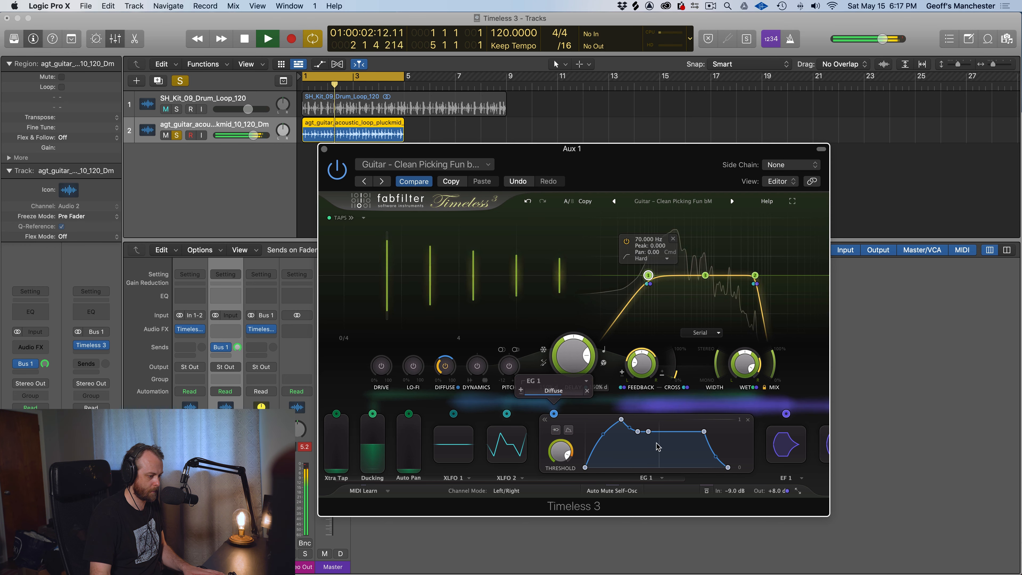
left_click_drag(679, 450, 664, 453)
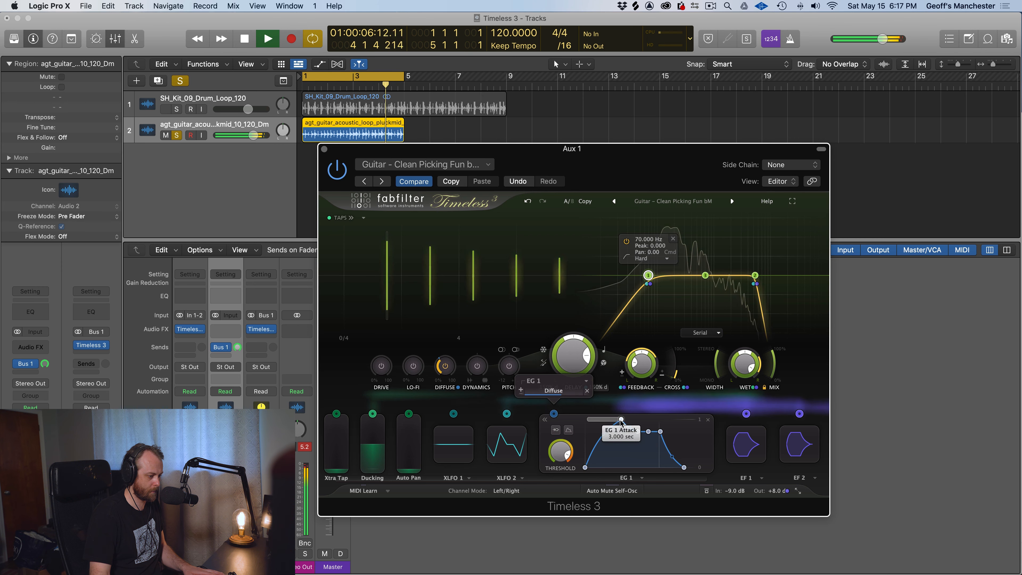
left_click_drag(619, 429, 609, 430)
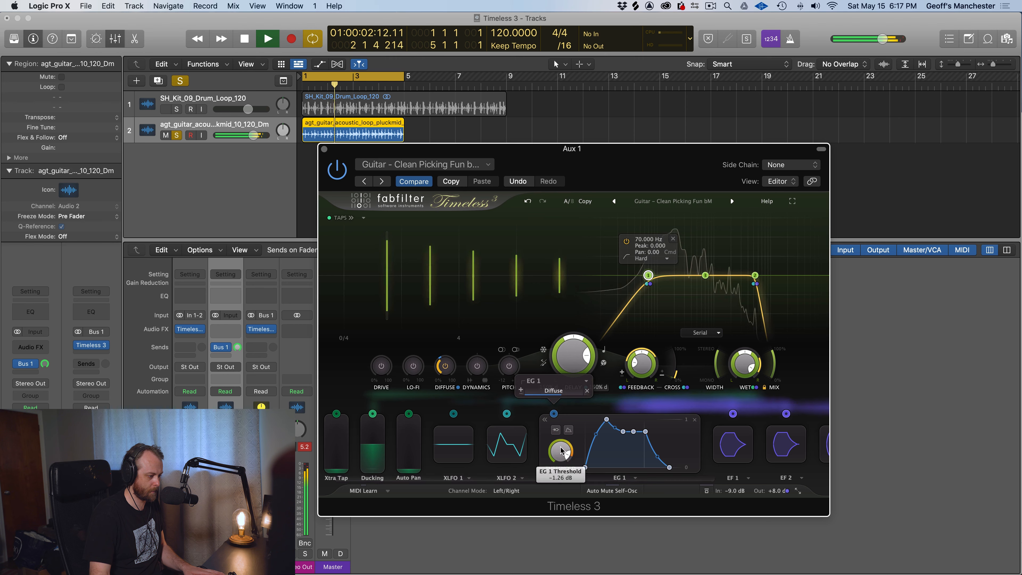
key("space")
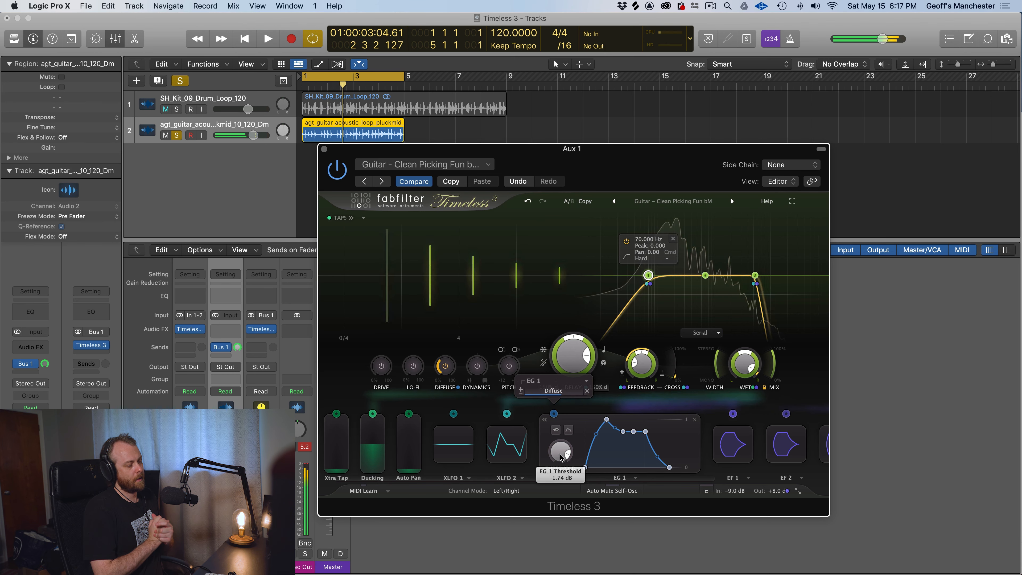